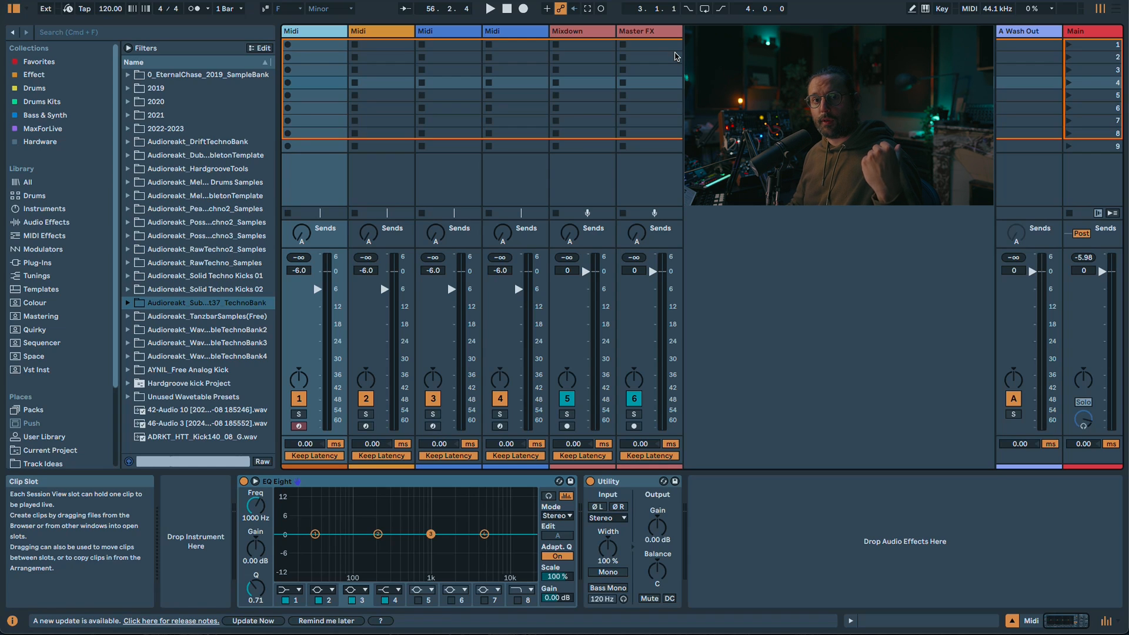
- Browse the Drums Kits collection and load UDO Super 6.adg from the Hardware collection onto a new track
click(36, 103)
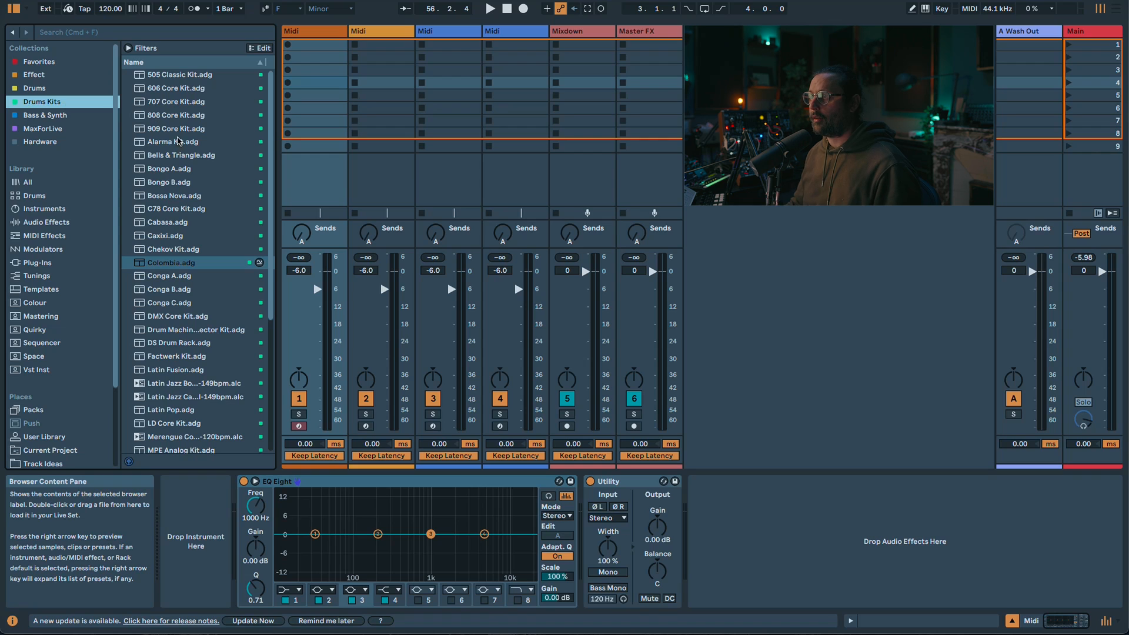
scroll(172, 329, down, 5)
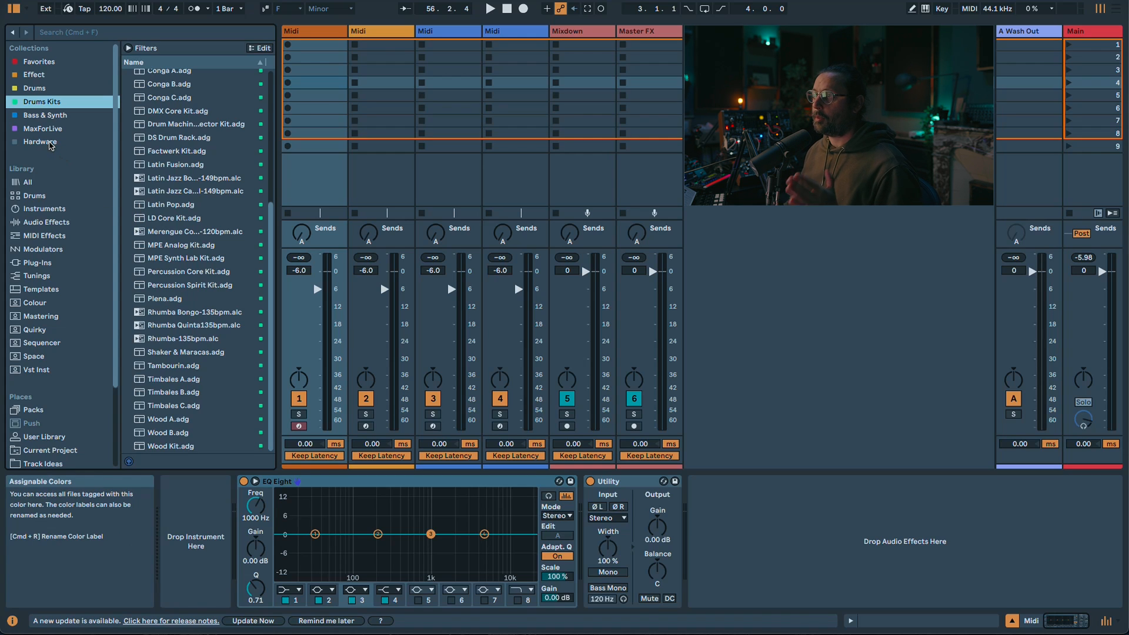
click(51, 144)
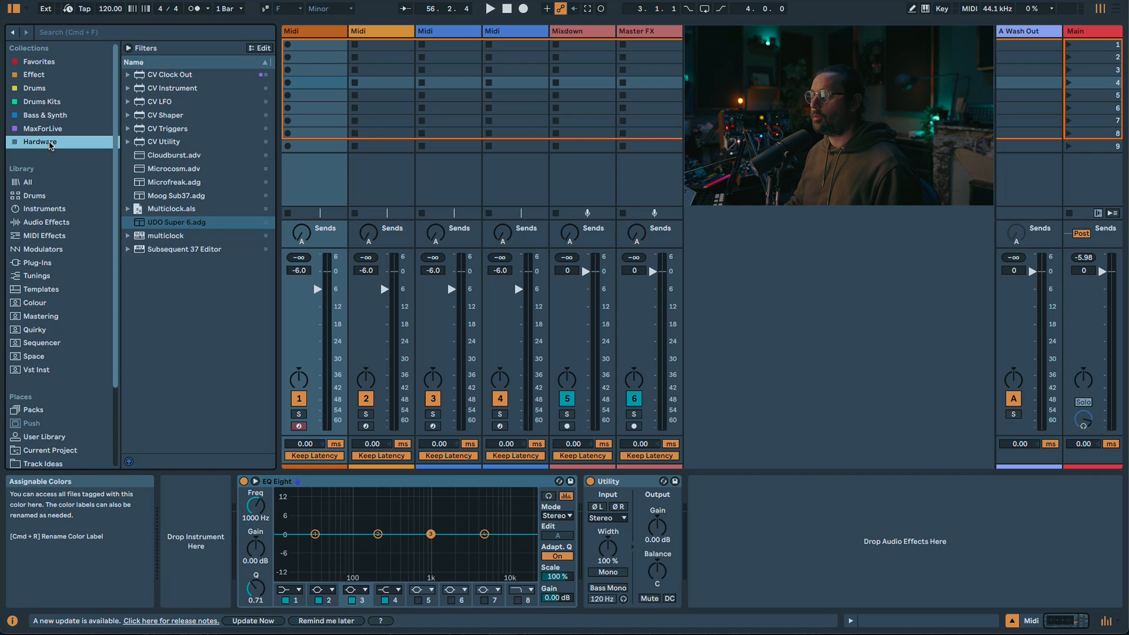
double_click(171, 225)
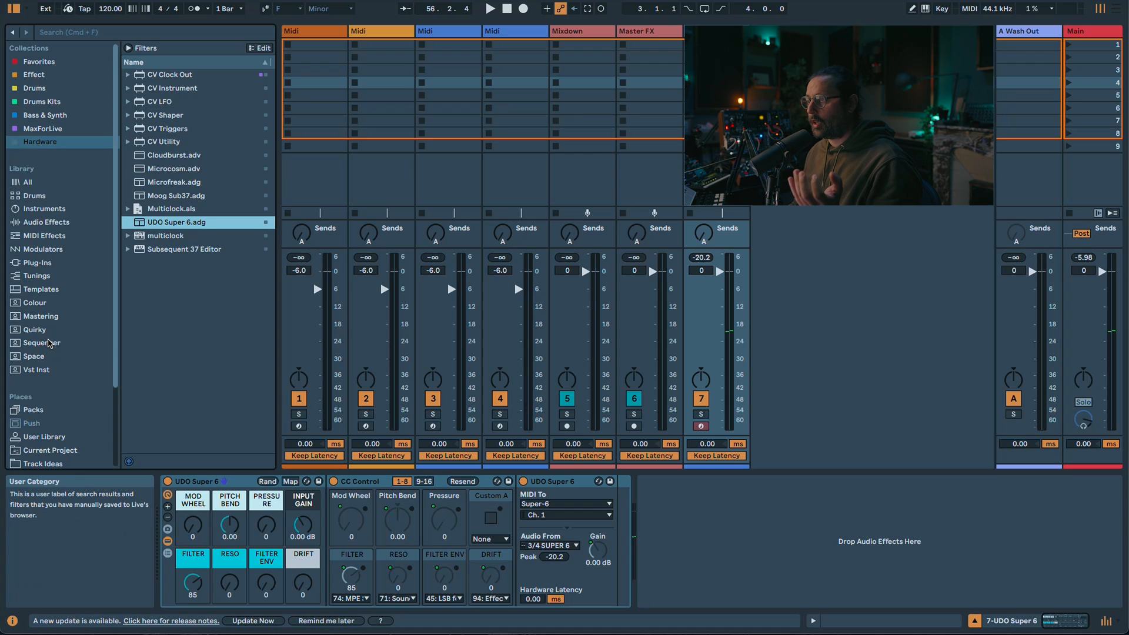
- Load the AS_Steps_1.02.amxd sequencer onto the UDO Super 6 track and start playback
click(45, 345)
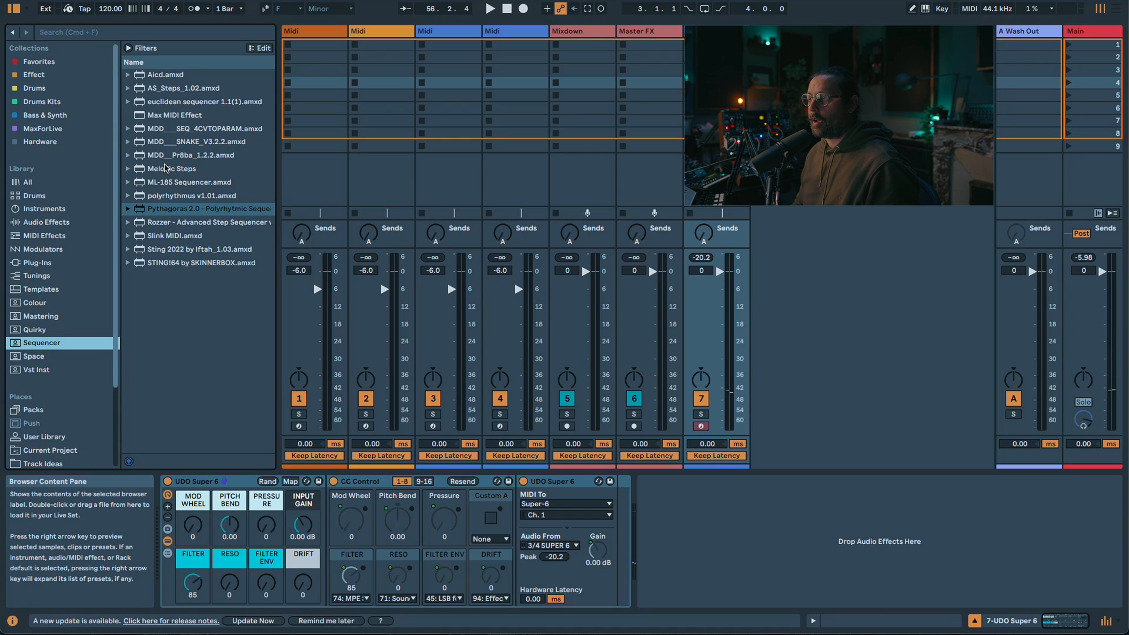
double_click(156, 88)
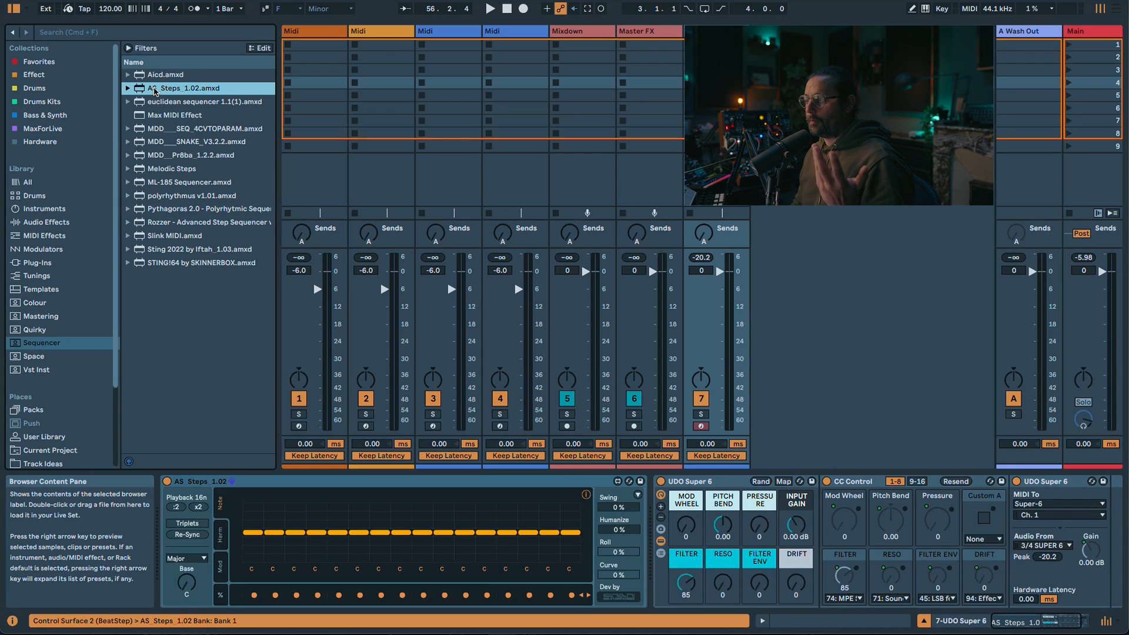
key(space)
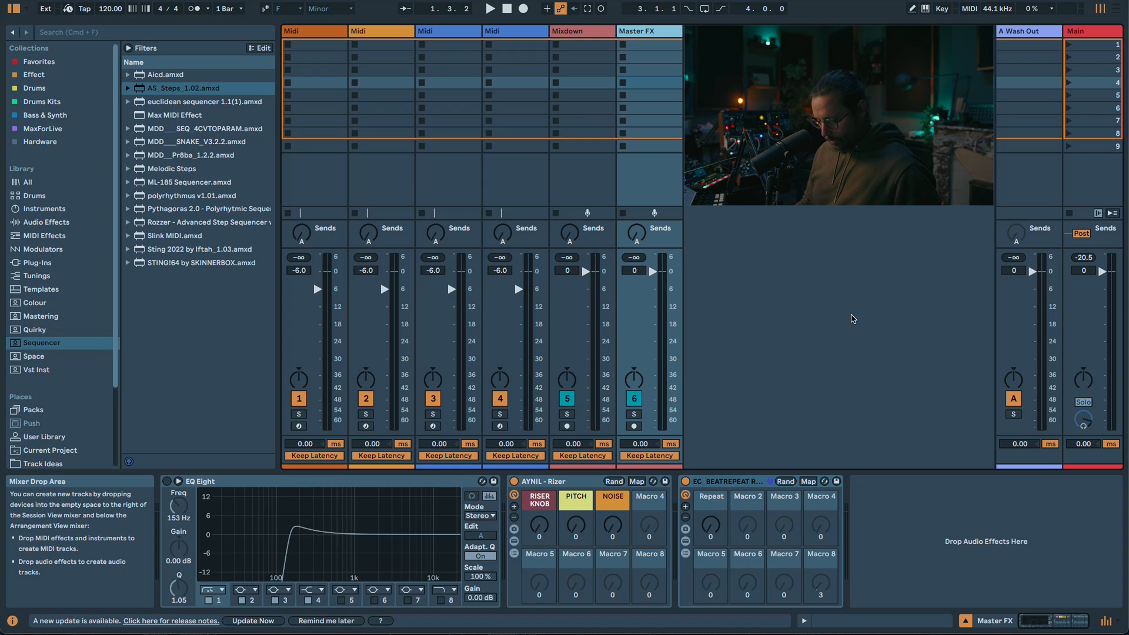
- Open the Preferences and try out the Show Scroll Bars and Hide Labels display options, returning them to Always and Hide
key(super+comma)
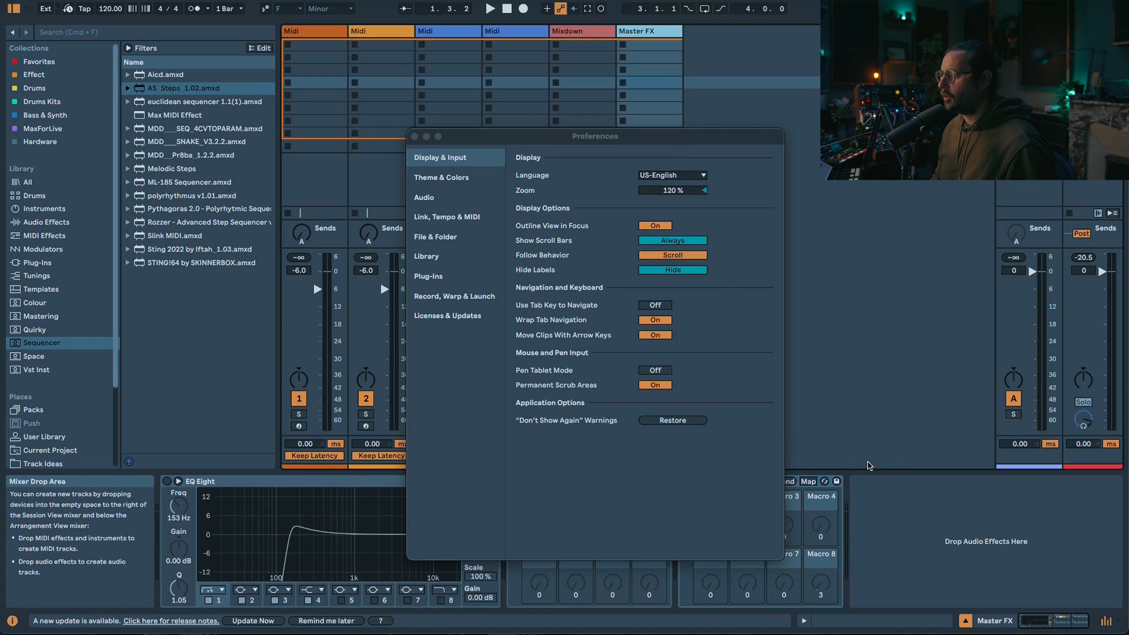
click(671, 245)
click(671, 245)
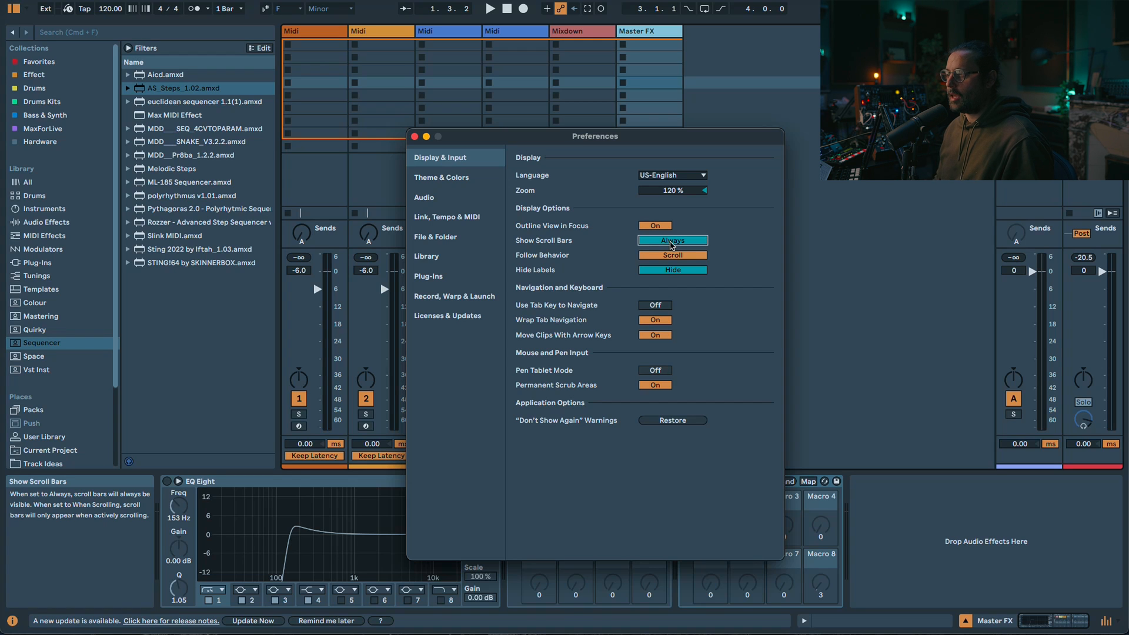
drag(655, 139, 327, 115)
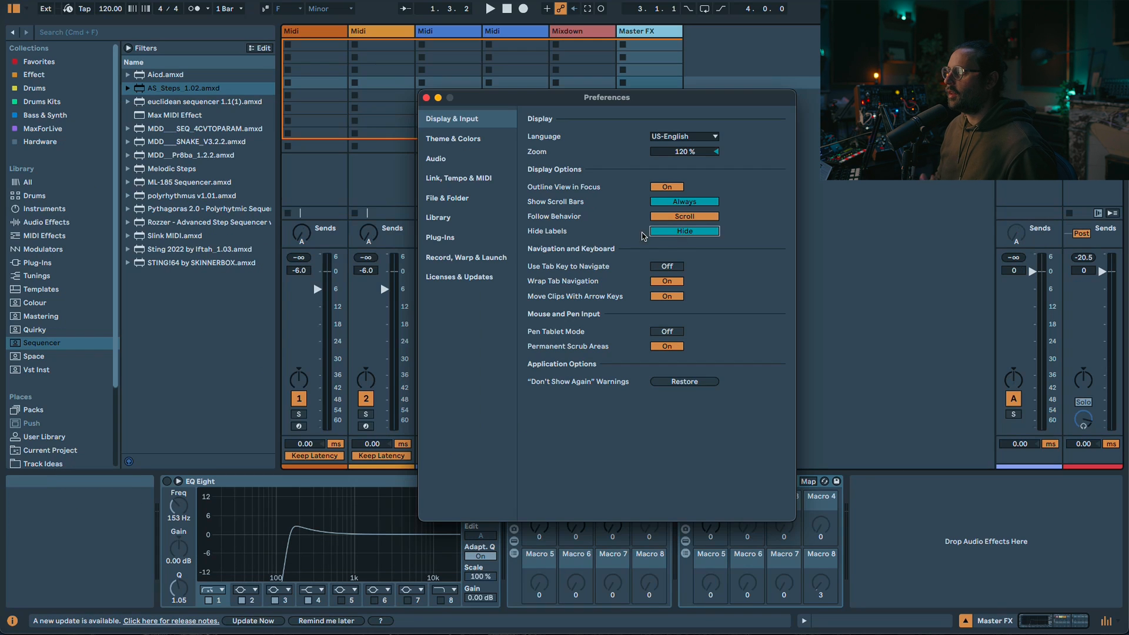
click(658, 232)
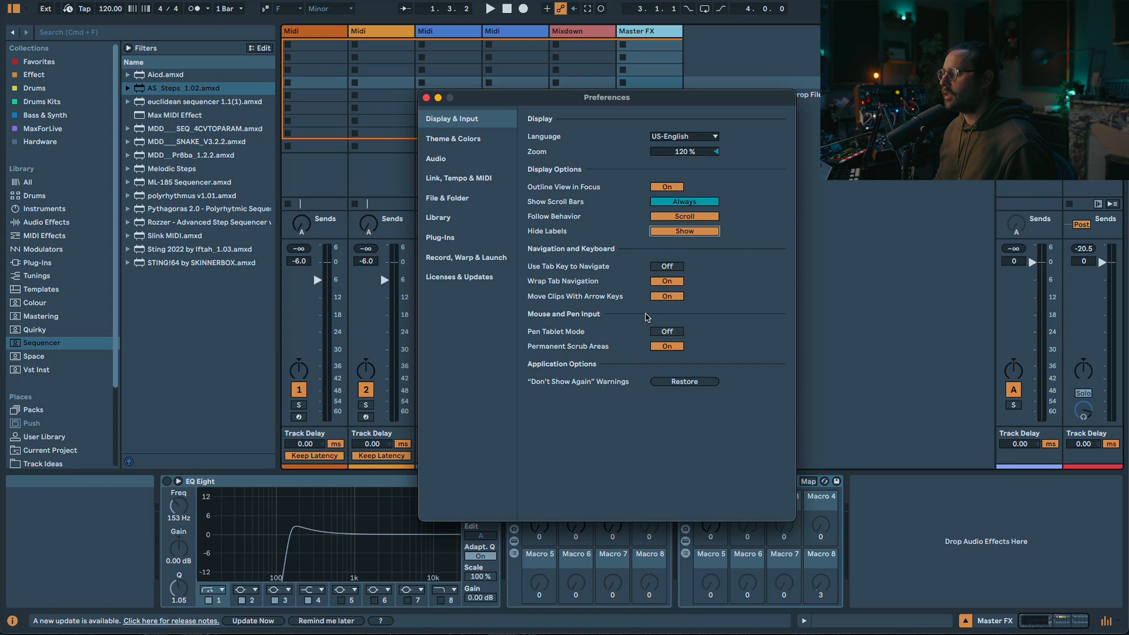
click(685, 233)
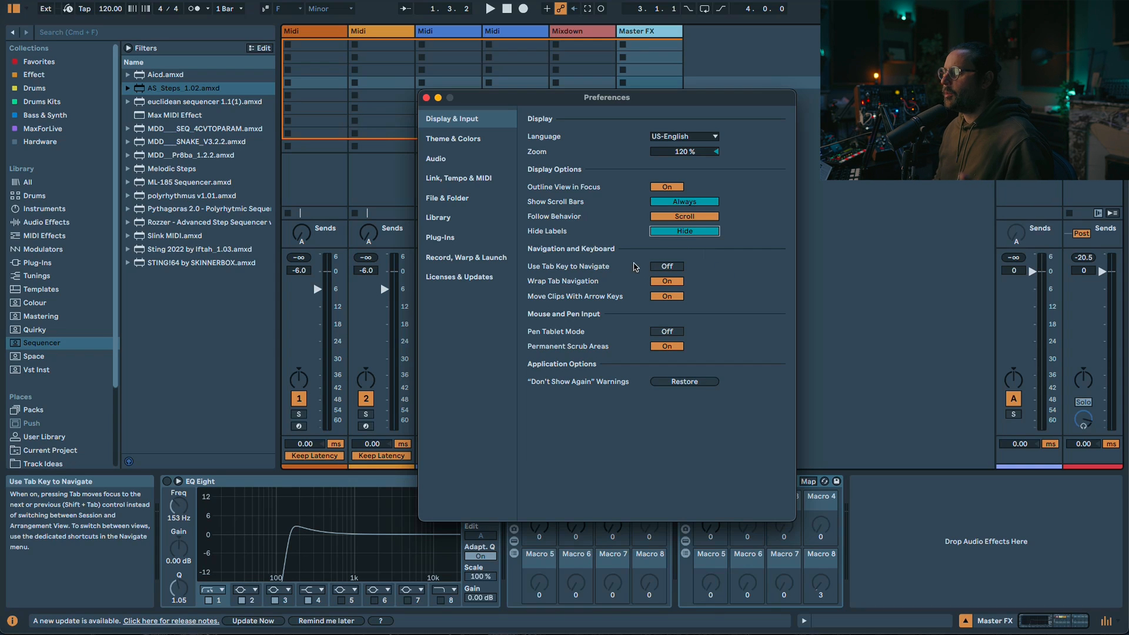
- Select the Classic Medium Dark theme and toggle the Clip Color preference, leaving it on Track Color
click(479, 141)
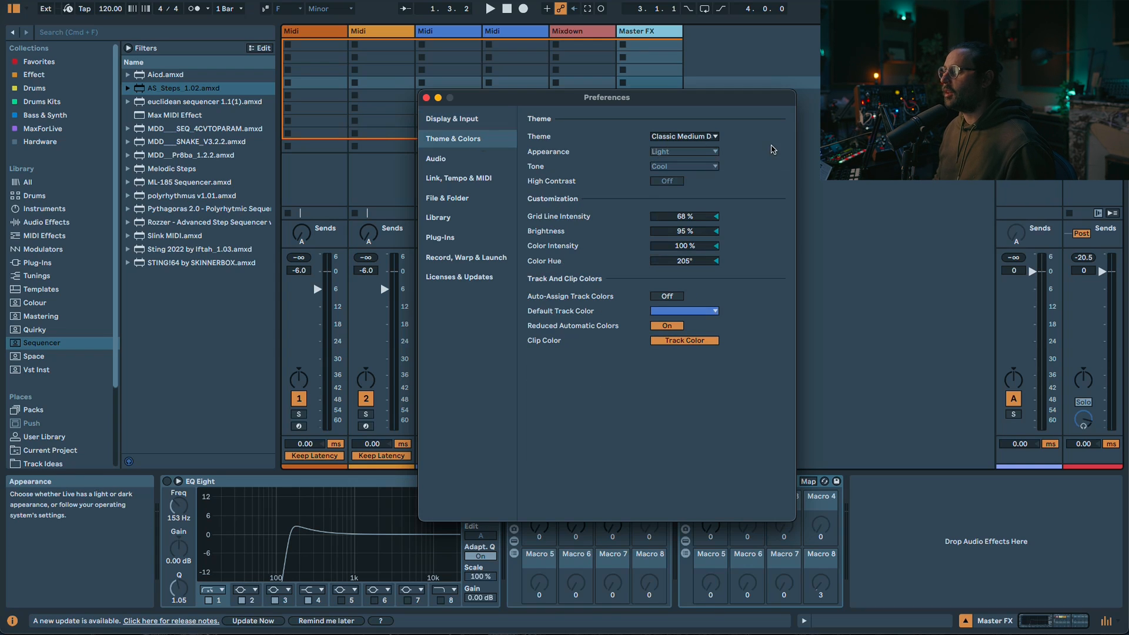
click(716, 141)
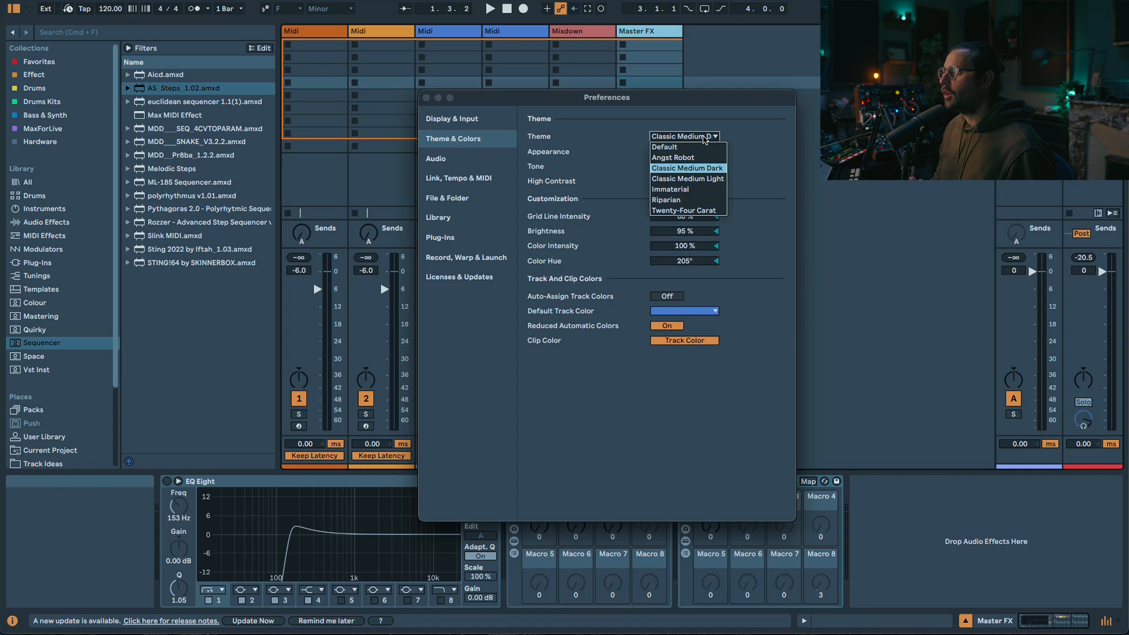
click(706, 167)
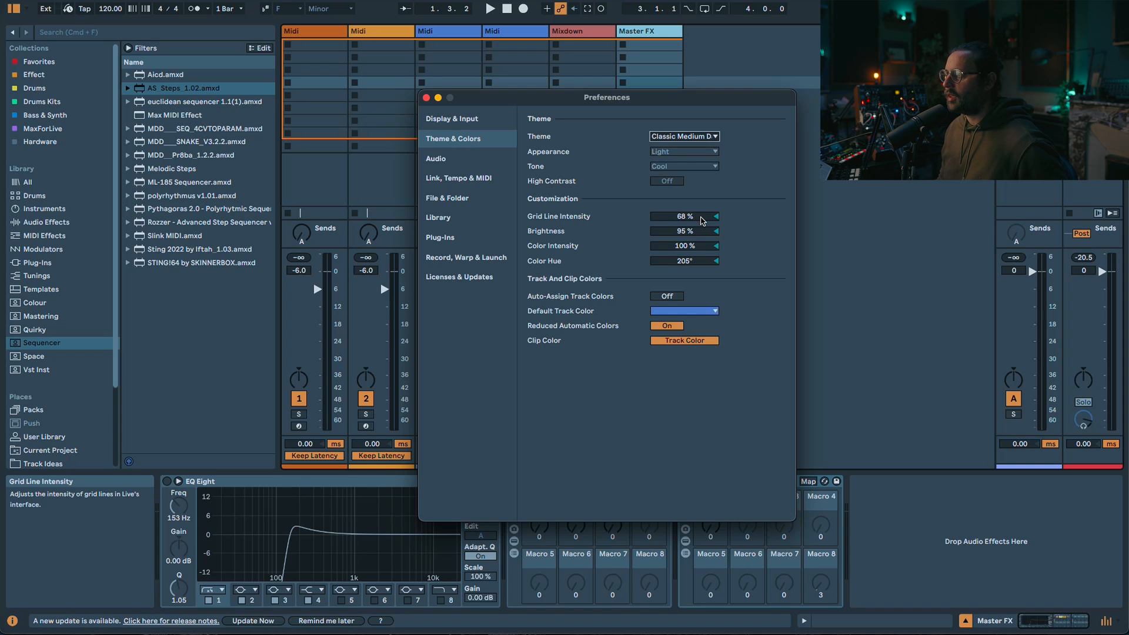
click(713, 153)
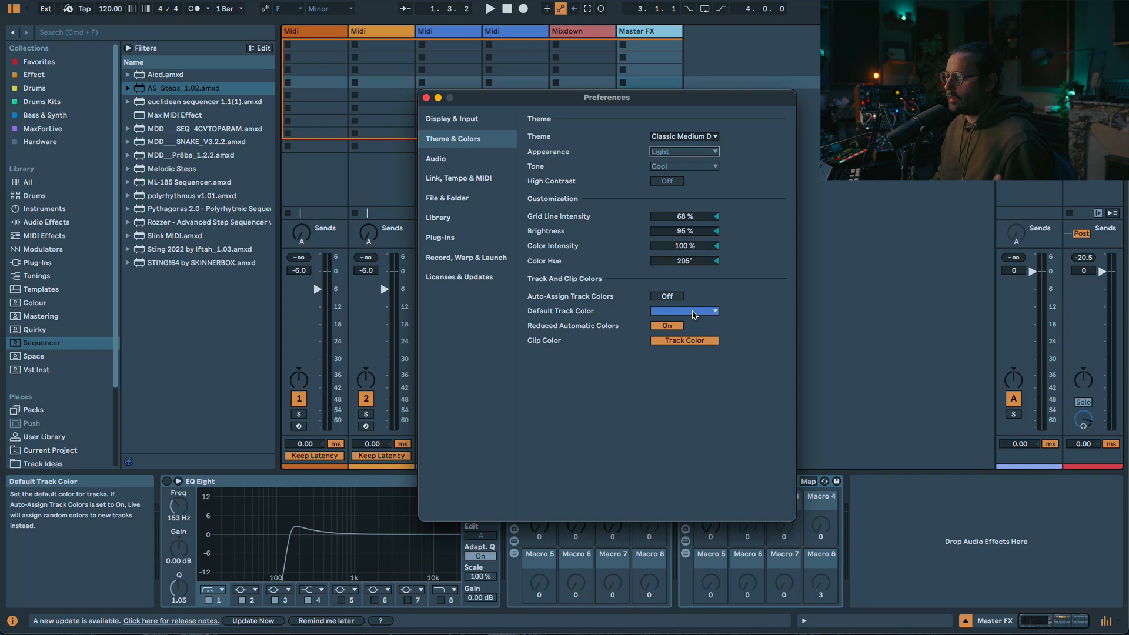
click(689, 342)
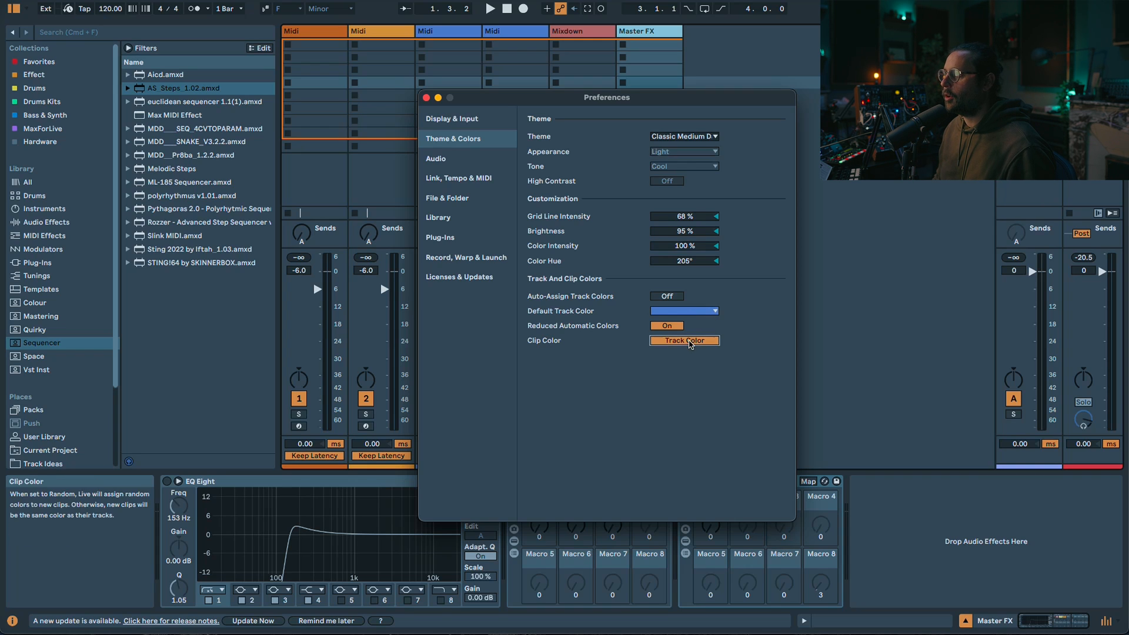
click(689, 342)
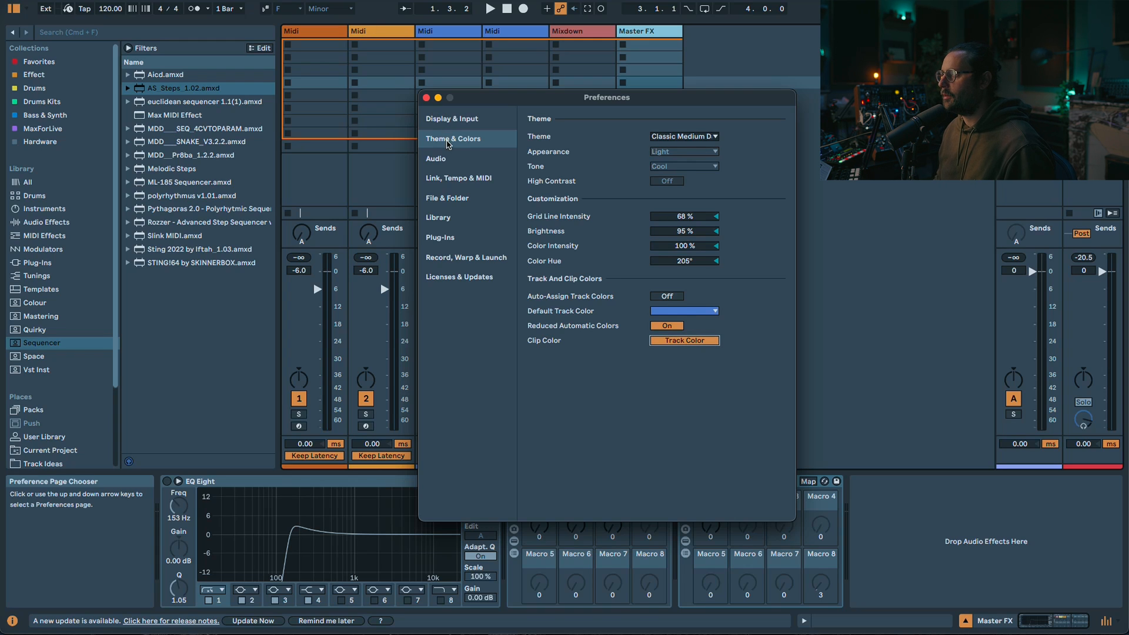
- Review the audio preferences, including the input and output channel configurations, and accept both configurations
click(444, 158)
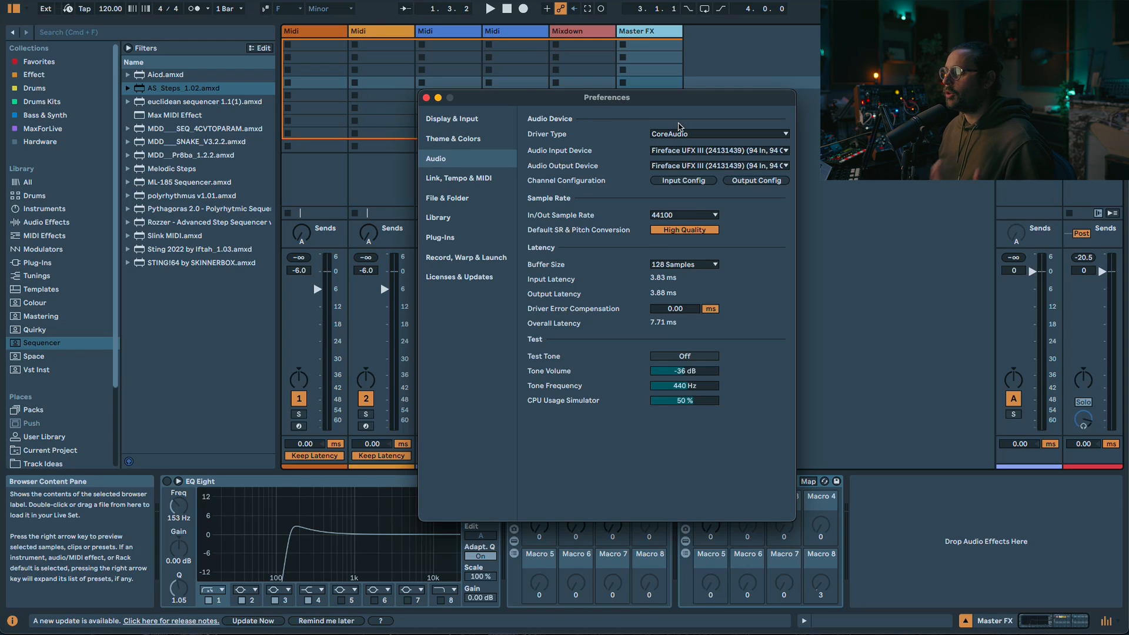
click(705, 184)
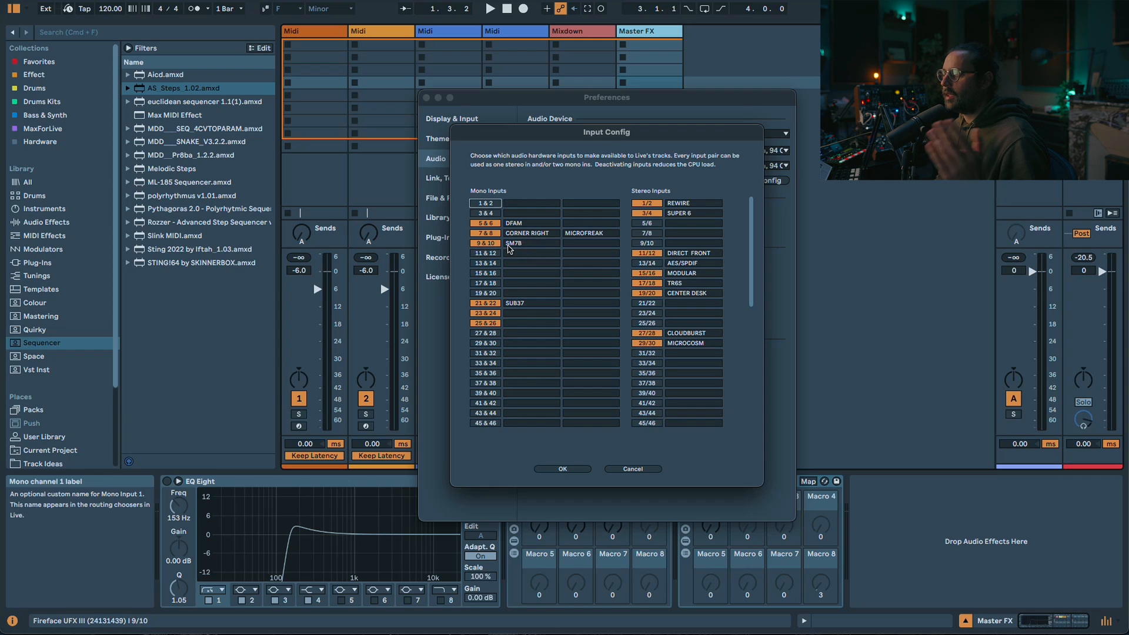
click(563, 469)
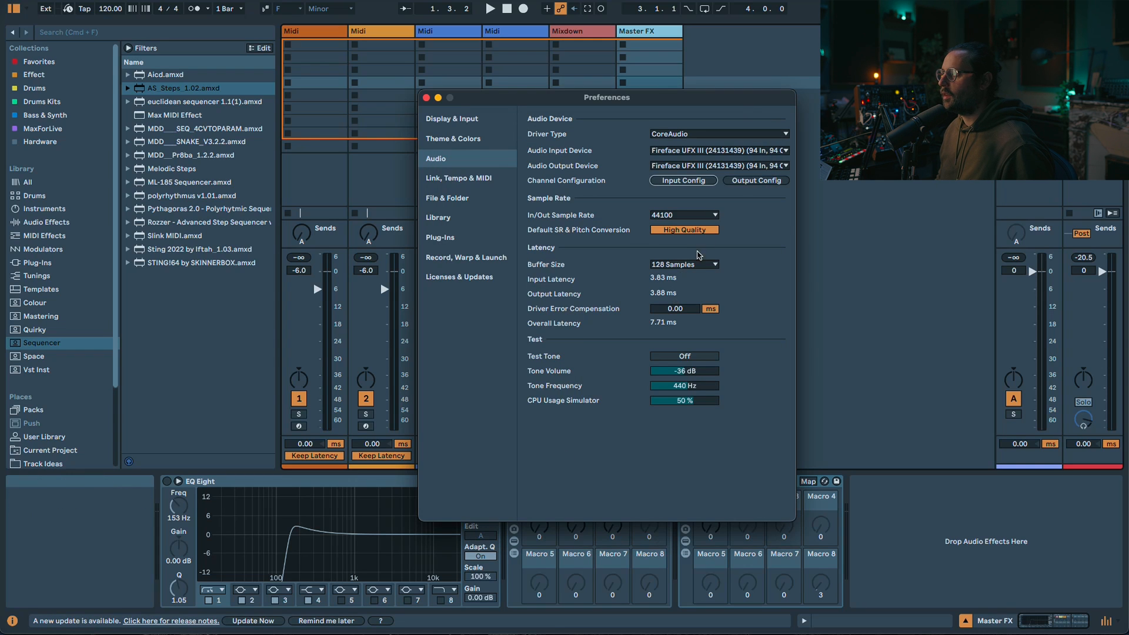
click(754, 182)
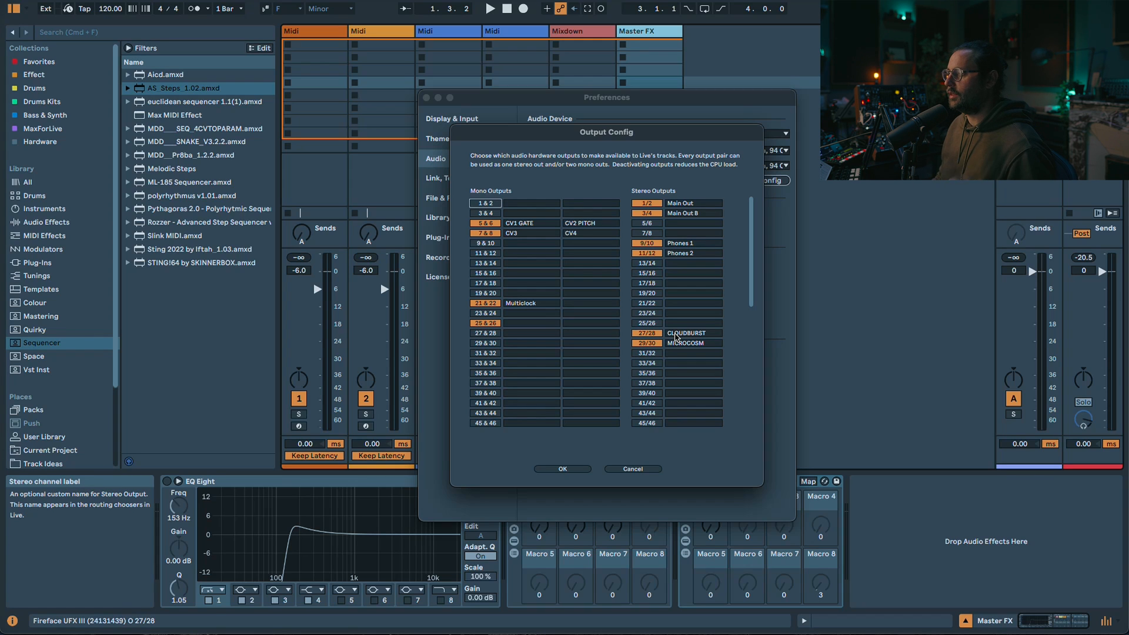
click(563, 469)
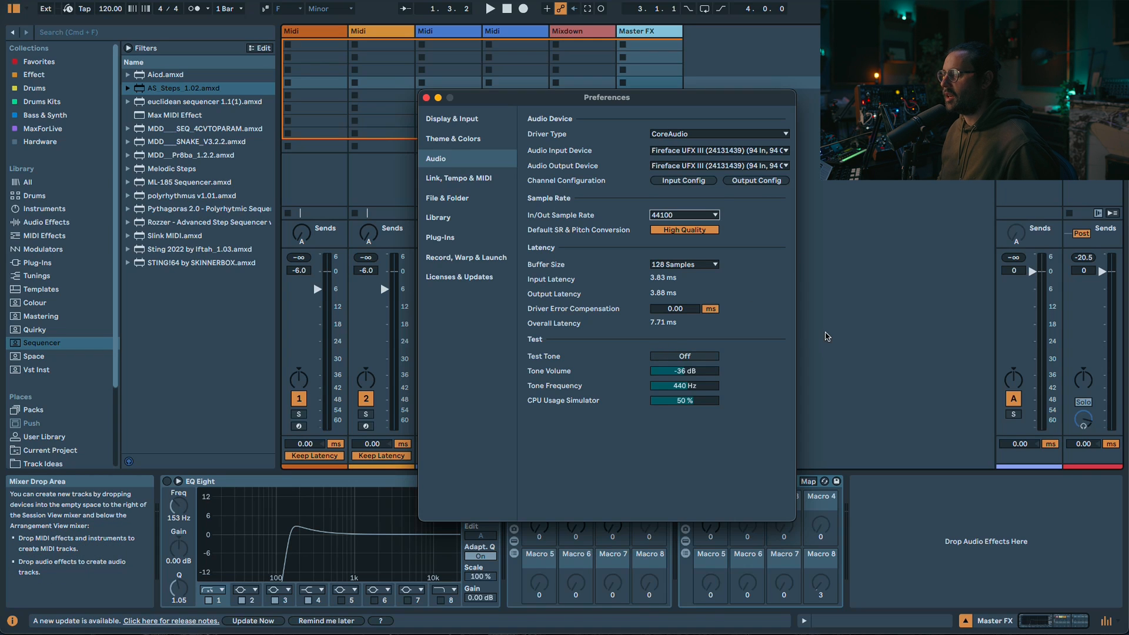
- Review the Link, Tempo & MIDI preferences and port list, toggling the Tempo Follower and Resync button options and restoring them
click(465, 178)
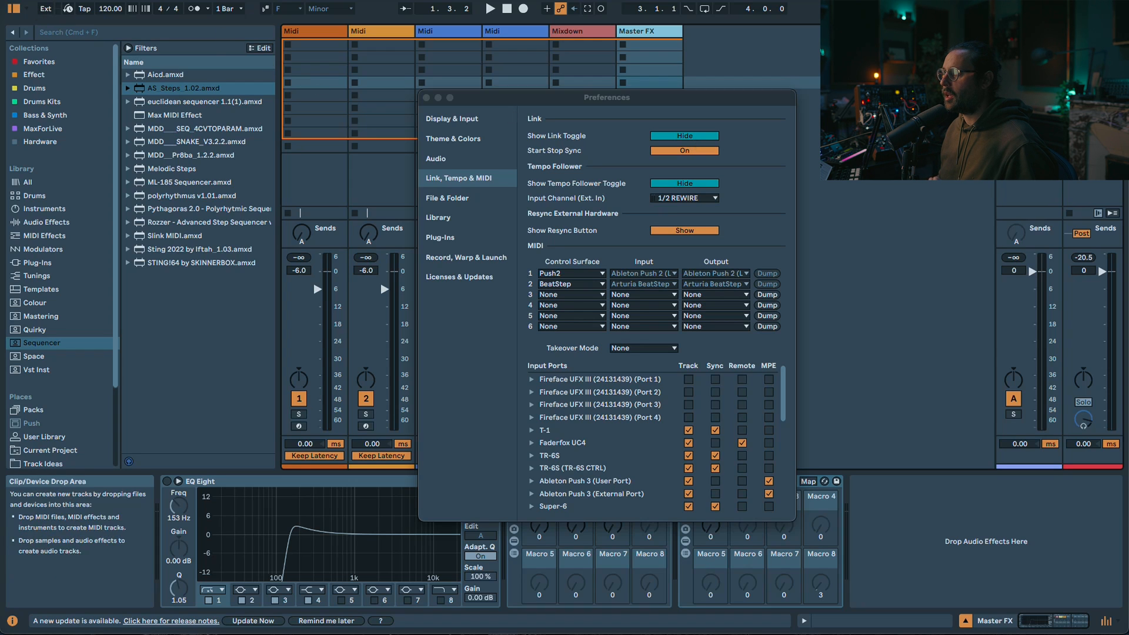
click(695, 138)
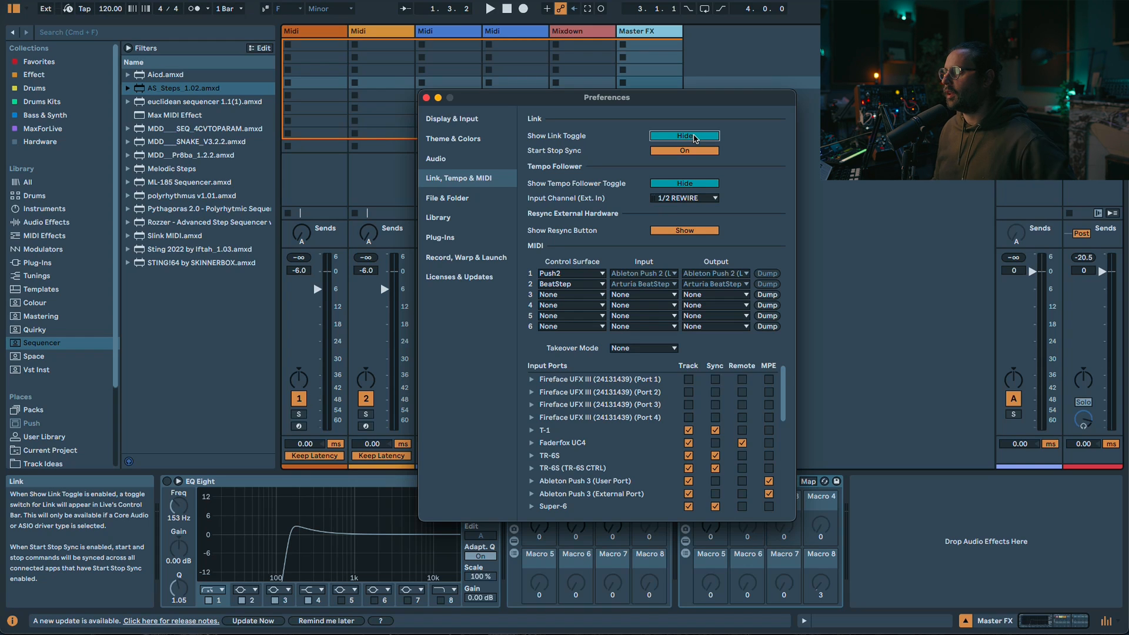
click(704, 185)
click(705, 186)
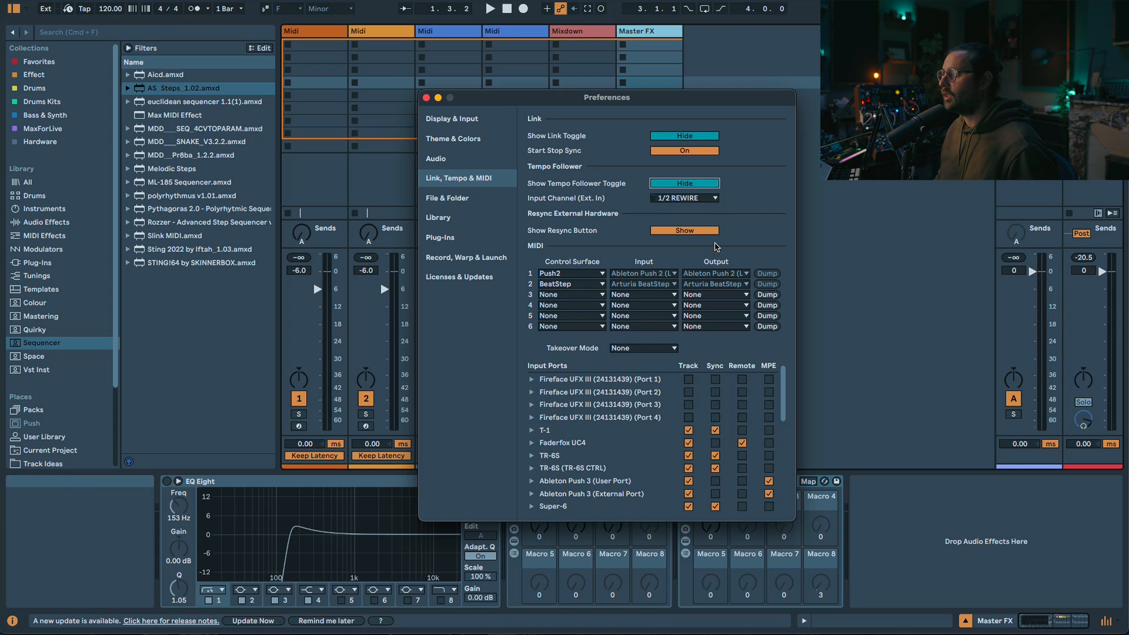
click(697, 234)
click(698, 234)
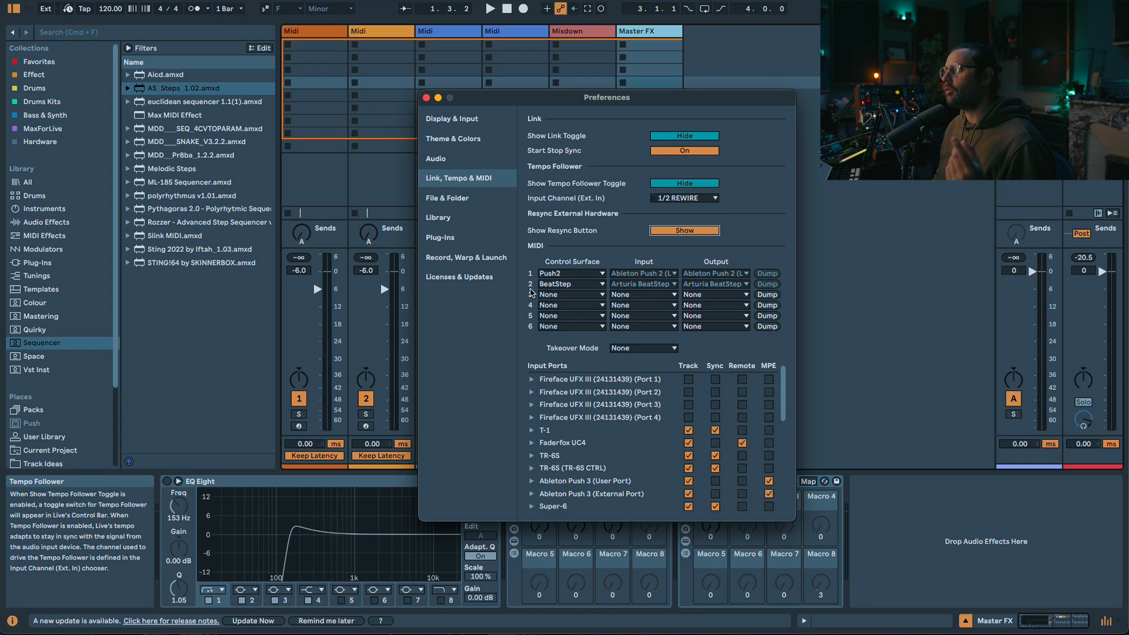
click(691, 231)
click(692, 231)
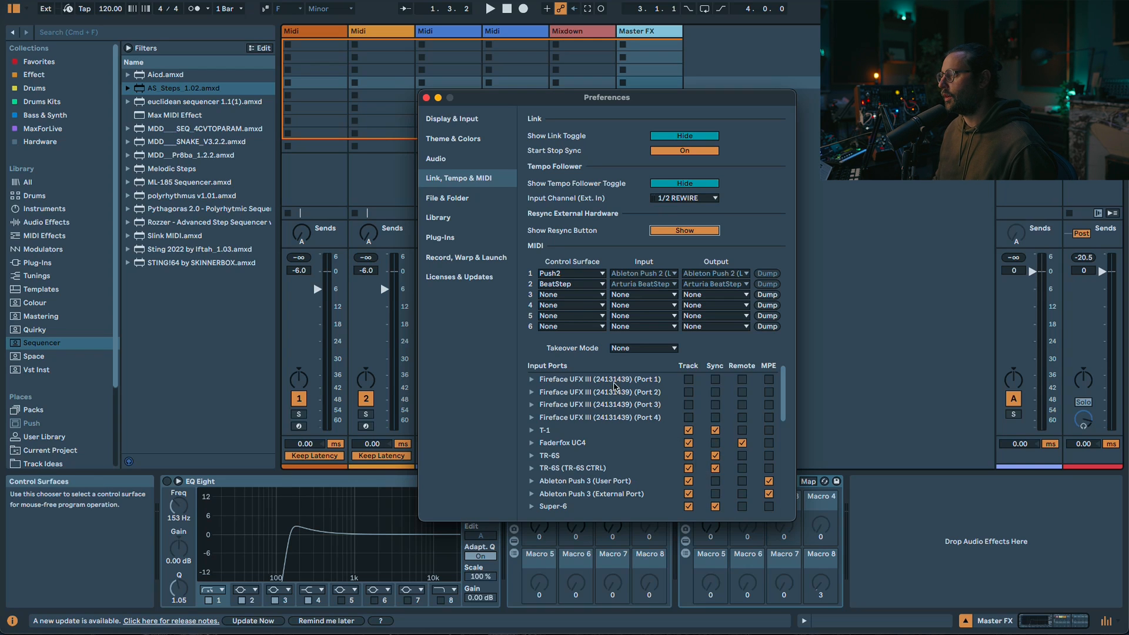
scroll(620, 433, down, 10)
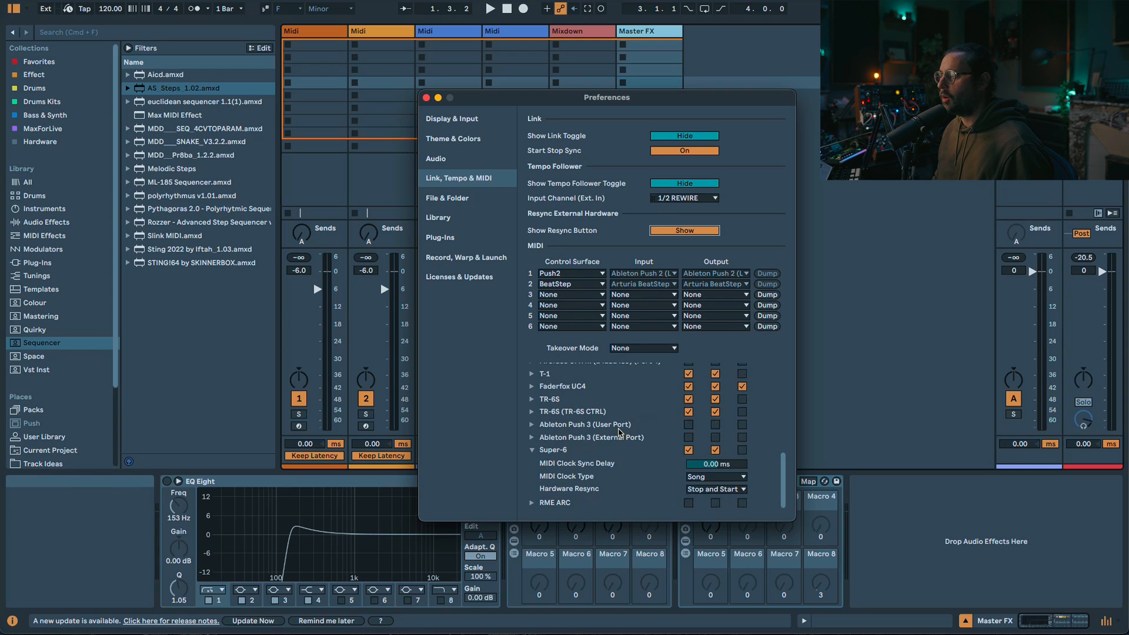
- Review the File & Folder and Library preferences, including the choices for Collect Files on Export
click(498, 203)
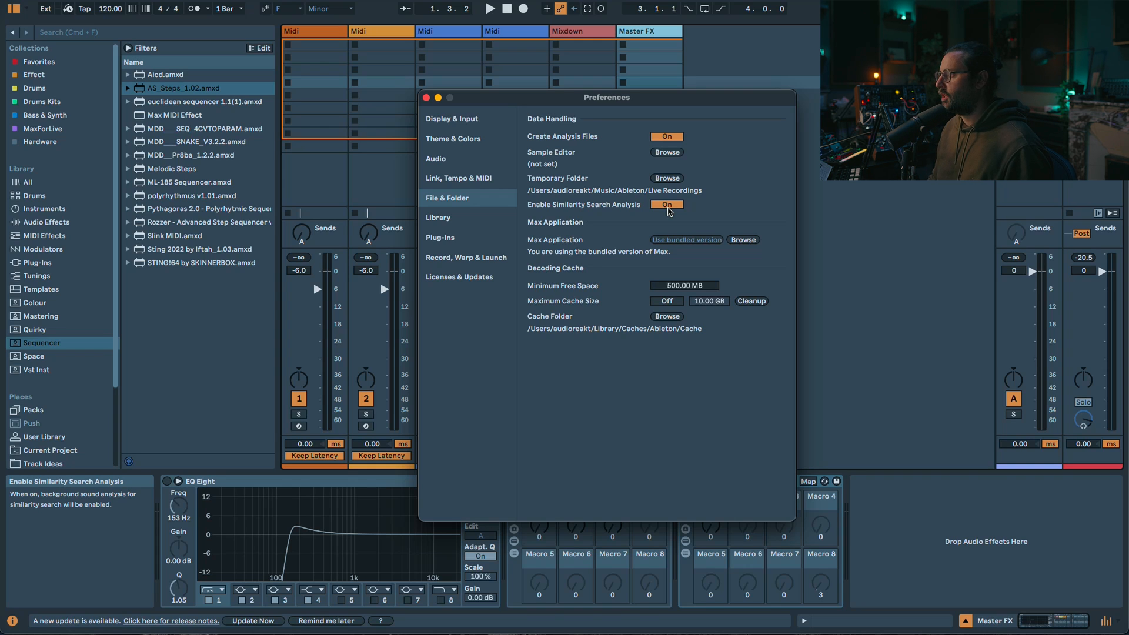
click(479, 223)
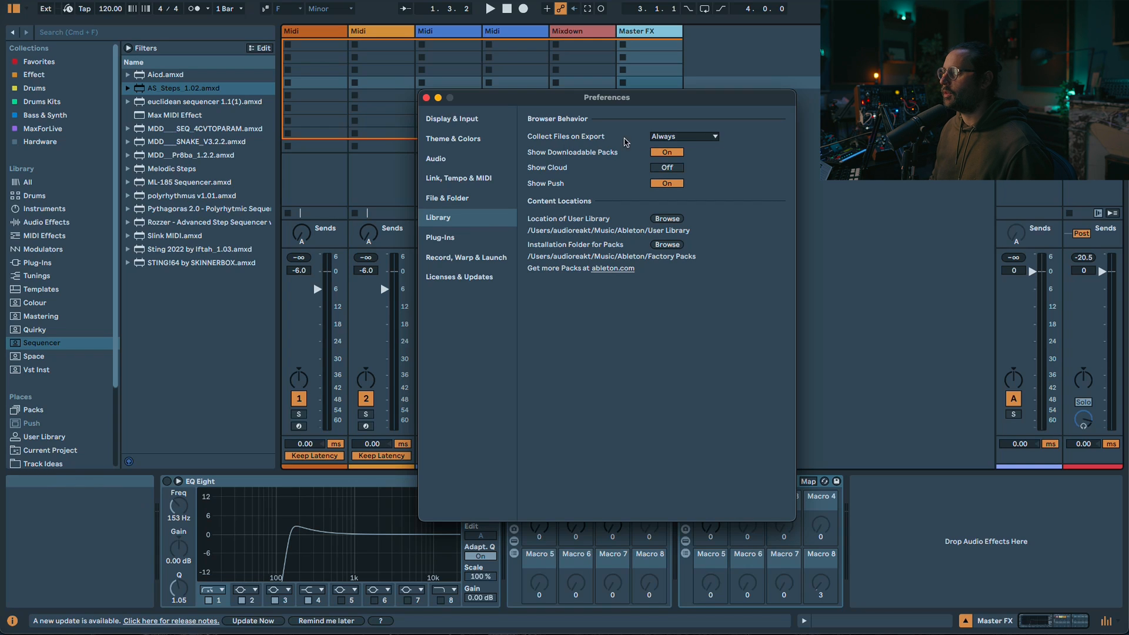
click(684, 137)
click(751, 136)
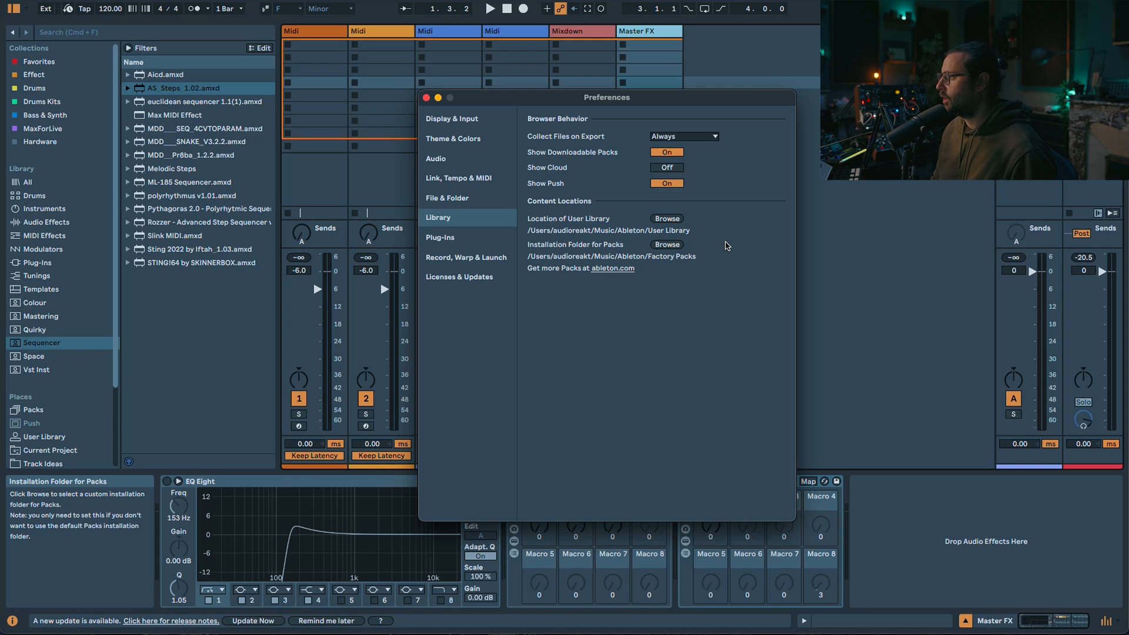
- In the recording preferences, choose a bit depth of 24, no Count-In, and Armed Tracks for recording Session automation
click(485, 237)
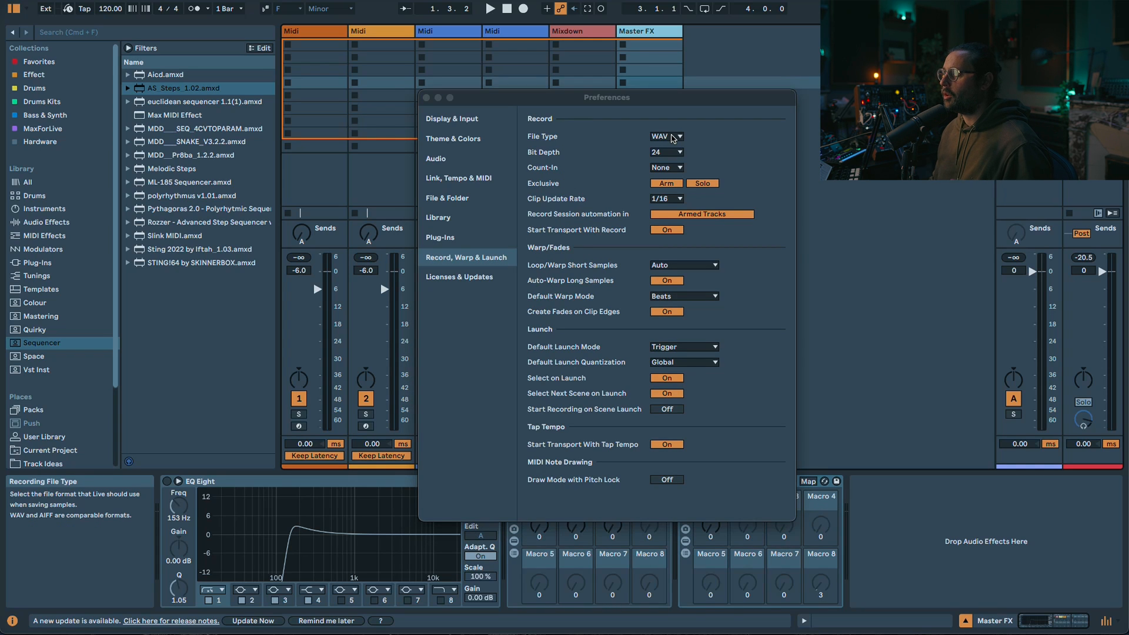
click(675, 153)
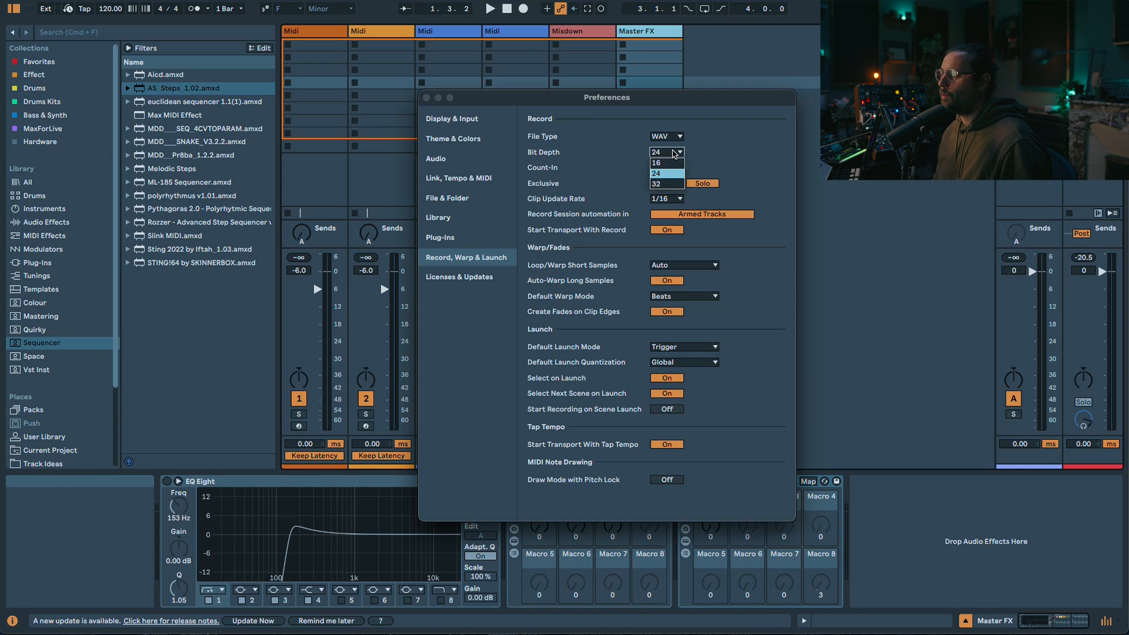
click(663, 173)
click(664, 168)
click(662, 178)
click(689, 216)
click(703, 214)
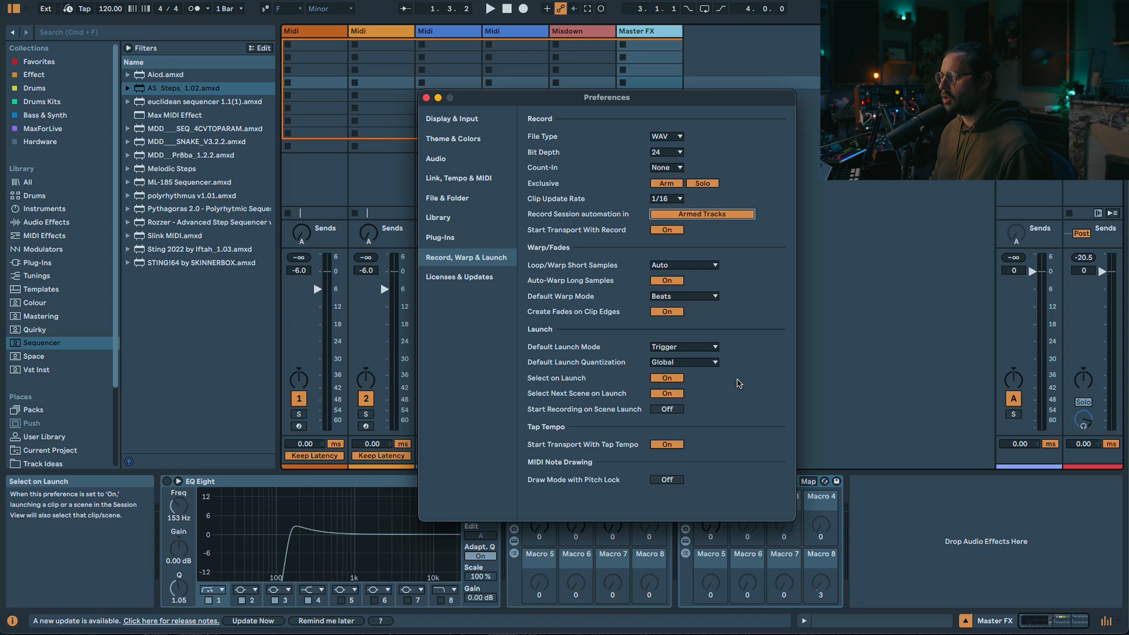
- Review the Licenses & Updates preferences, including the choices for Get Automatic Updates
click(479, 278)
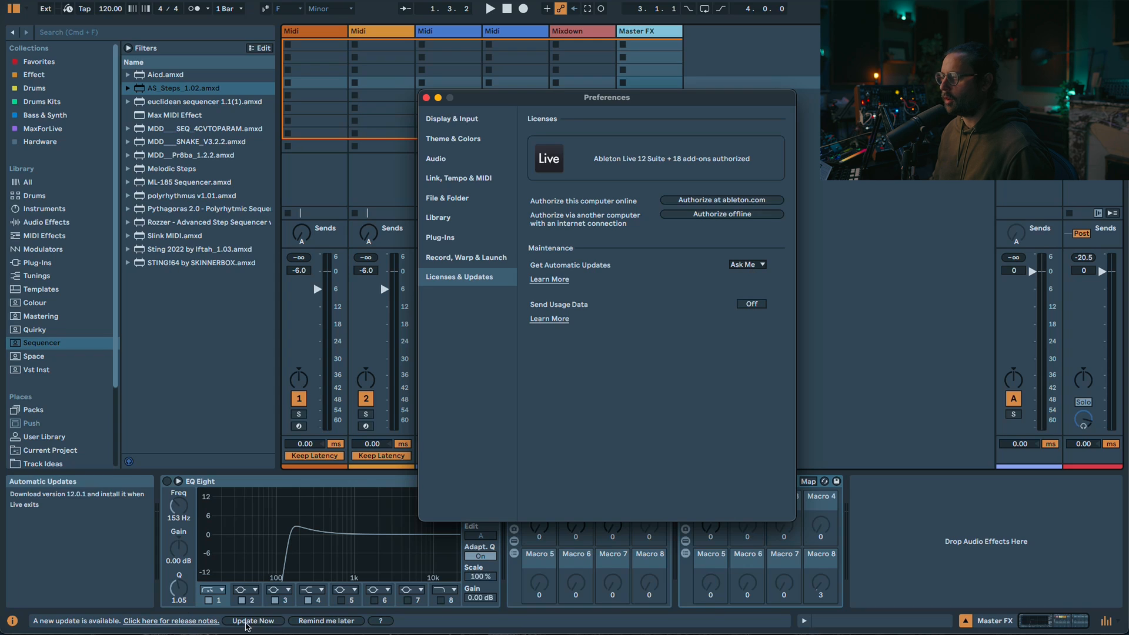
click(761, 264)
click(772, 258)
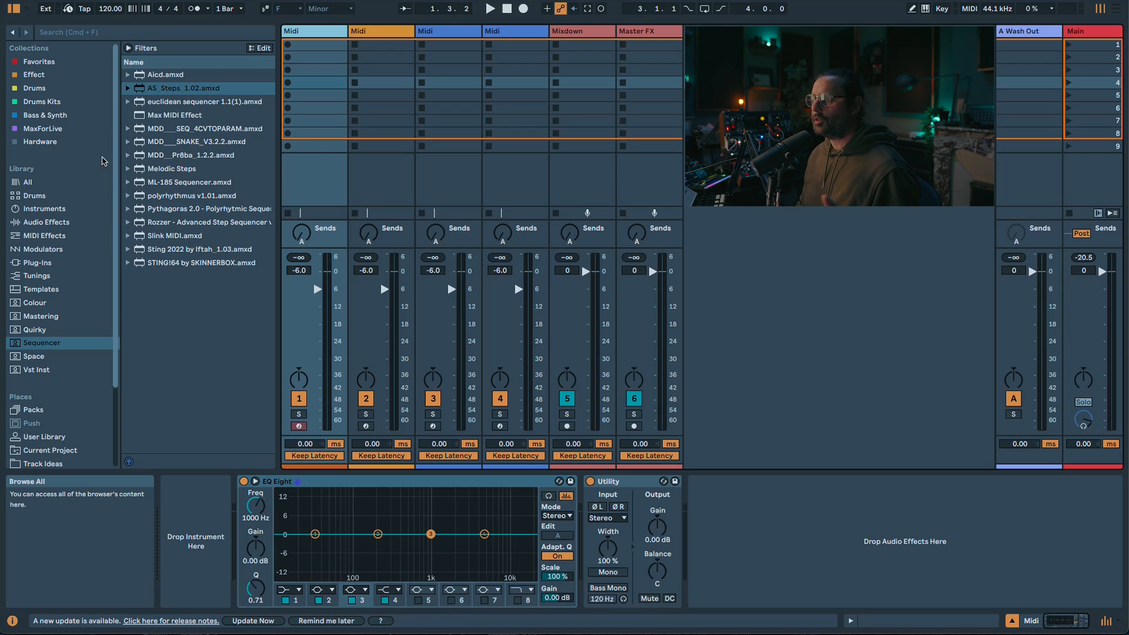
- Browse the Effect, Drums and Drums Kits collections, checking the context options of the delay_01 rack in Effect
click(41, 77)
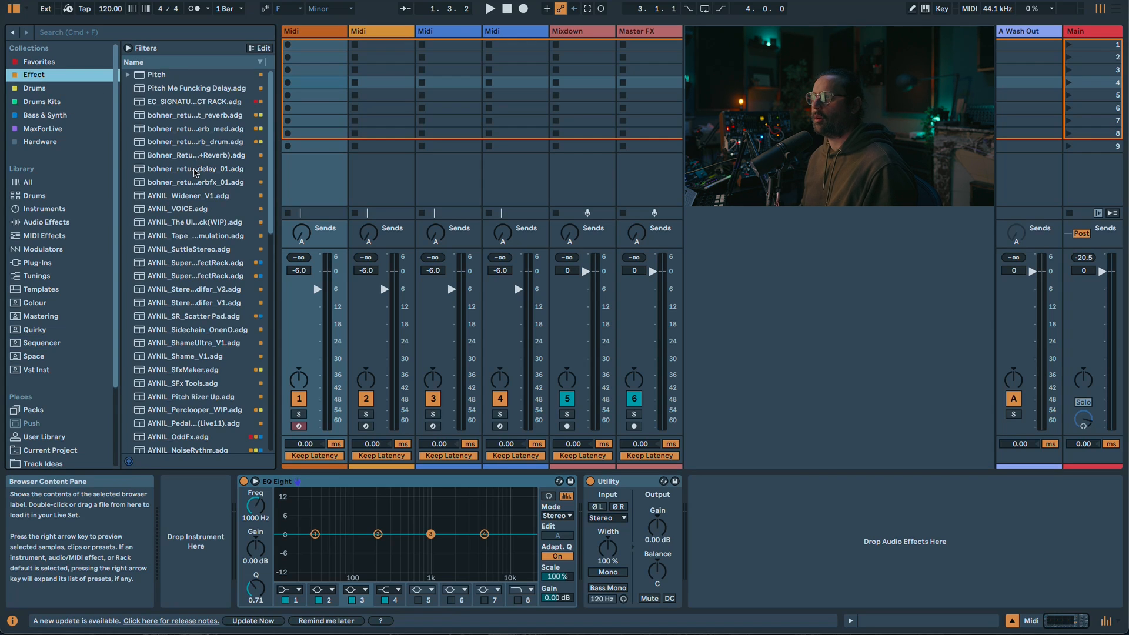
right_click(196, 172)
click(166, 174)
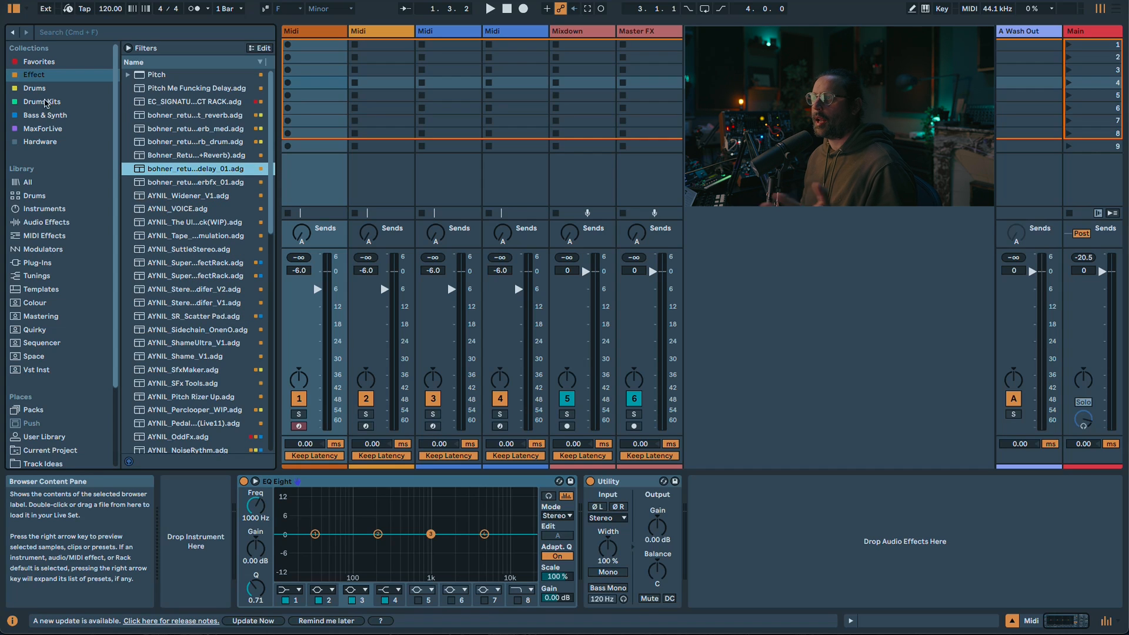
click(34, 89)
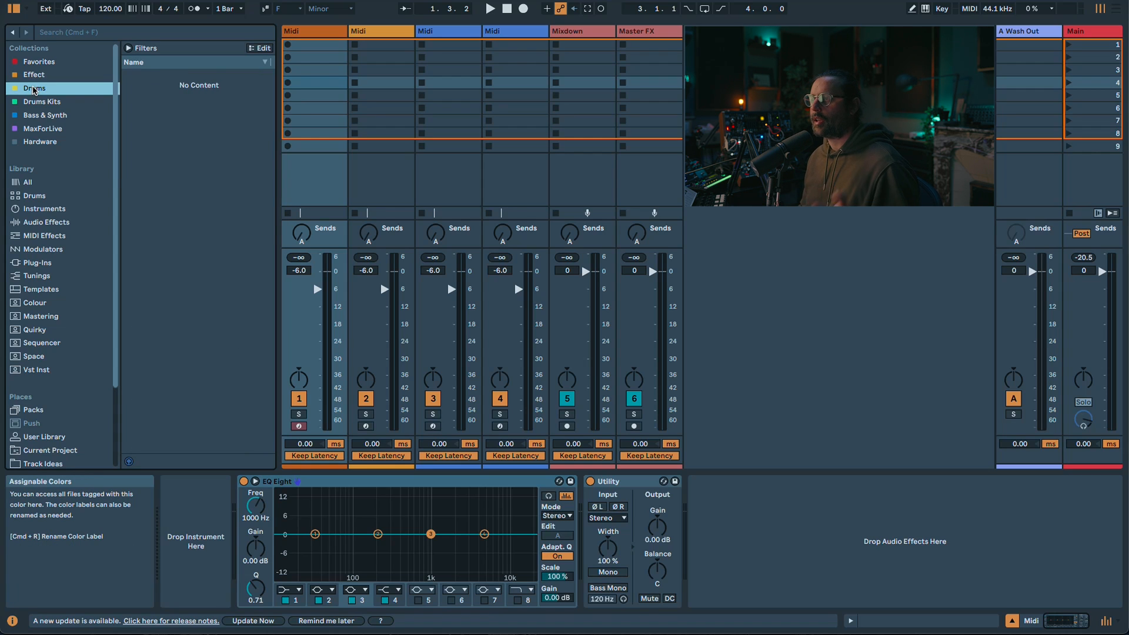
click(36, 101)
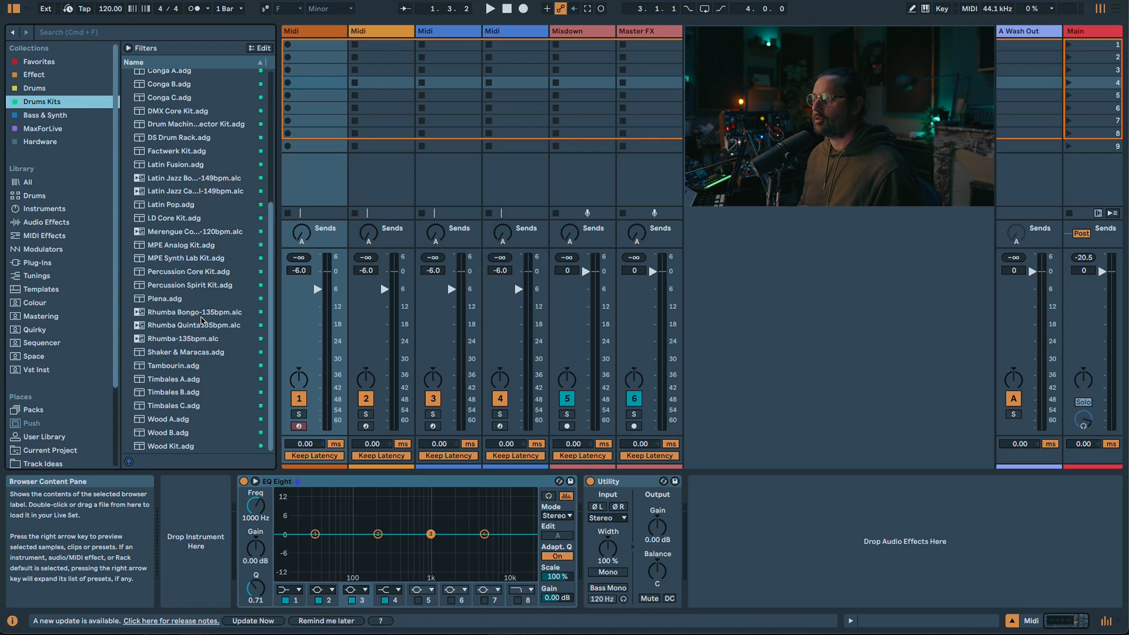
- In the library's Drums category, show the collection color choices for the 707 Funky Beans Kit without assigning one
click(35, 196)
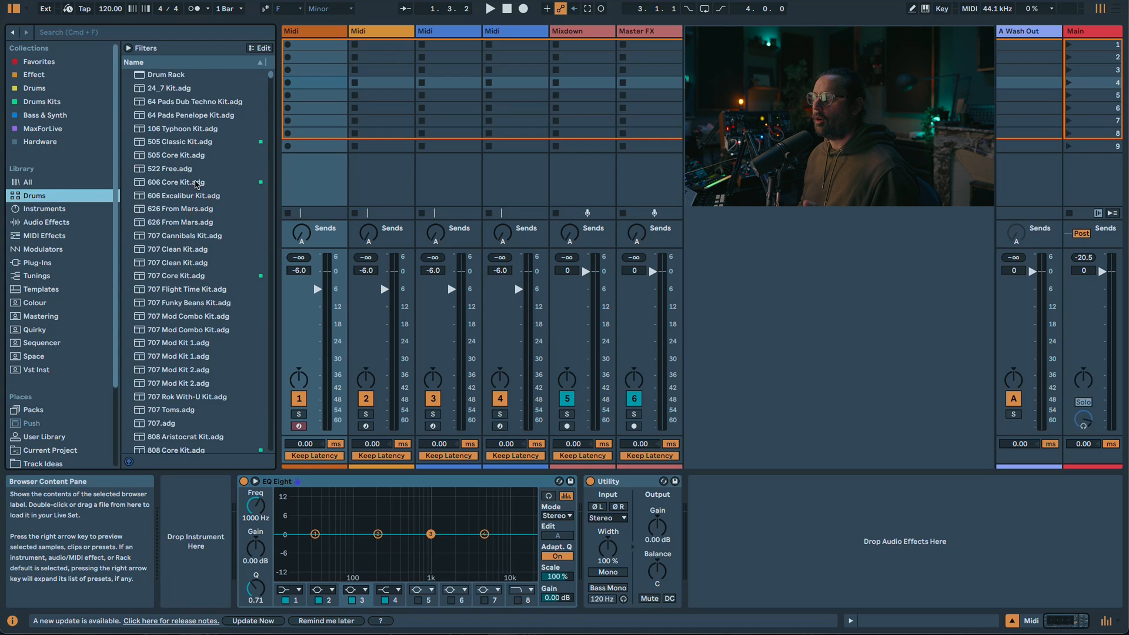
right_click(181, 303)
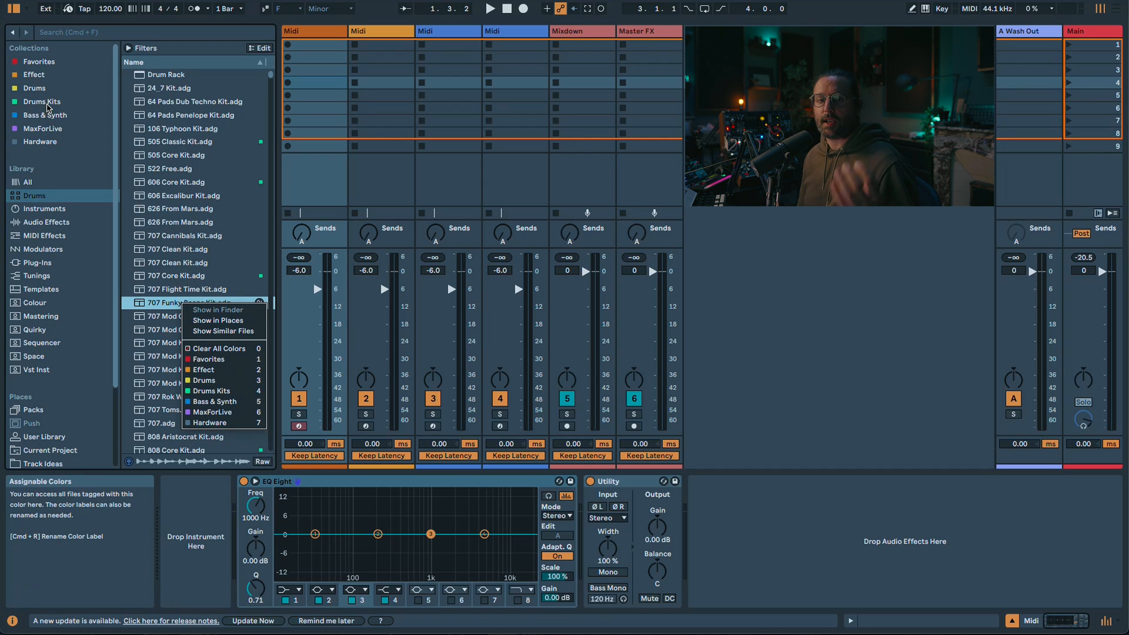
click(47, 108)
- Look through the contents of the Drums Kits, Bass & Synth, Favorites and MaxForLive collections
click(47, 105)
scroll(191, 259, up, 4)
scroll(191, 259, down, 3)
scroll(191, 259, up, 6)
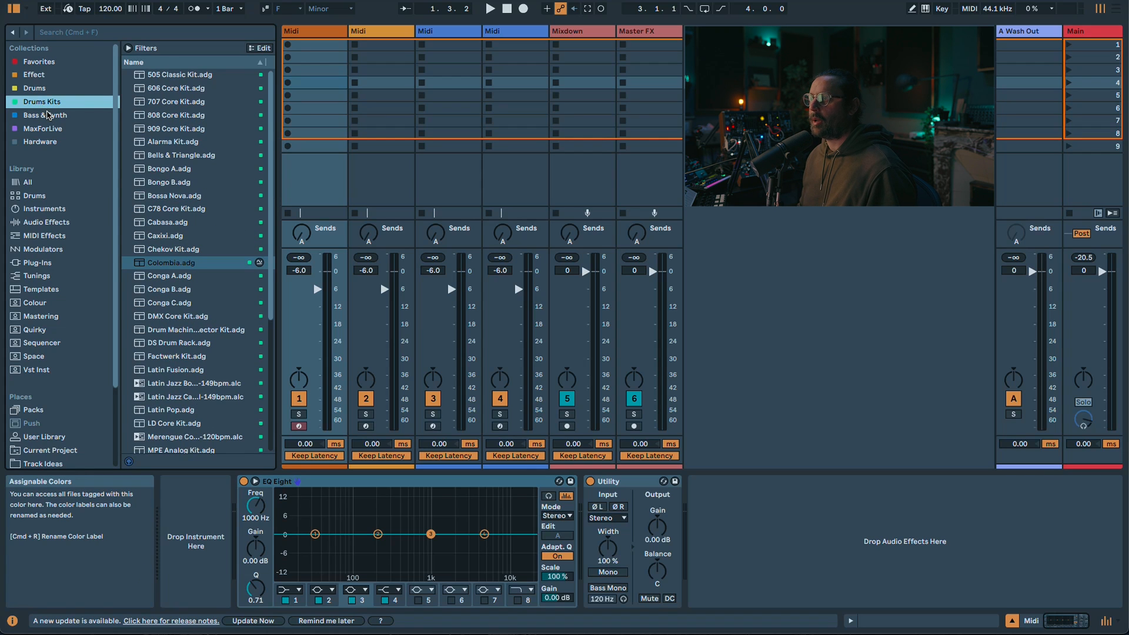
click(50, 117)
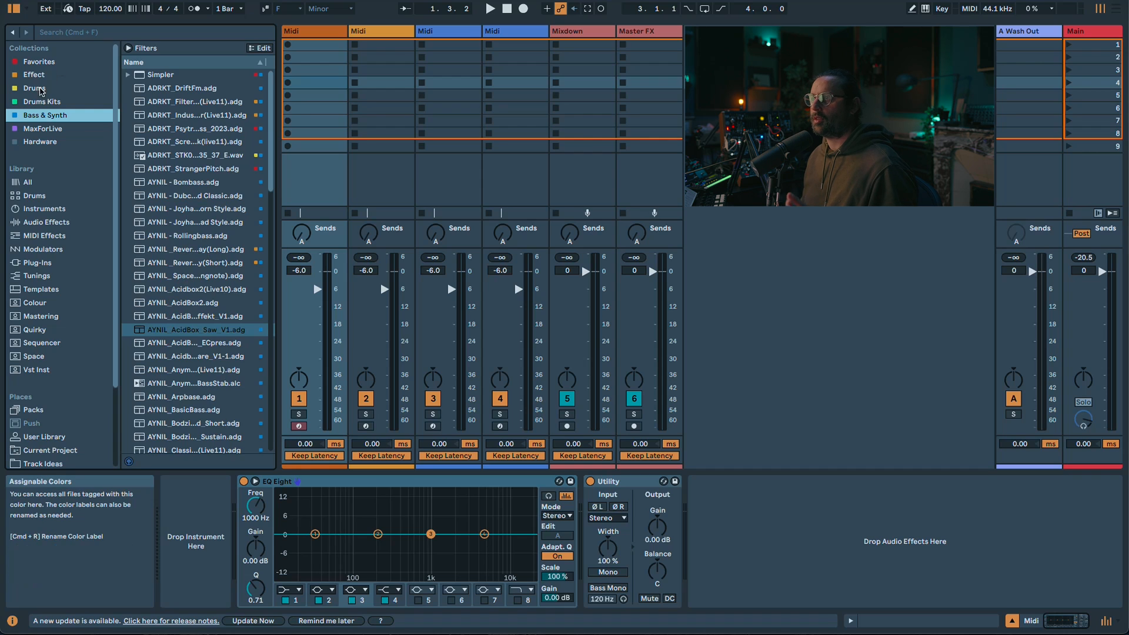
click(37, 63)
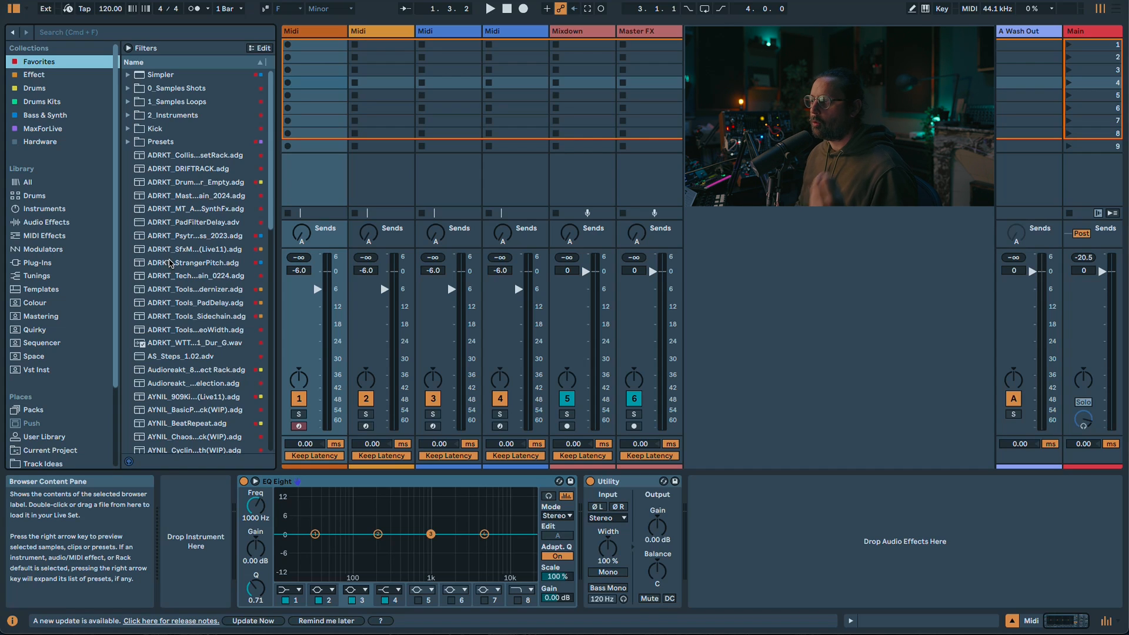
click(44, 129)
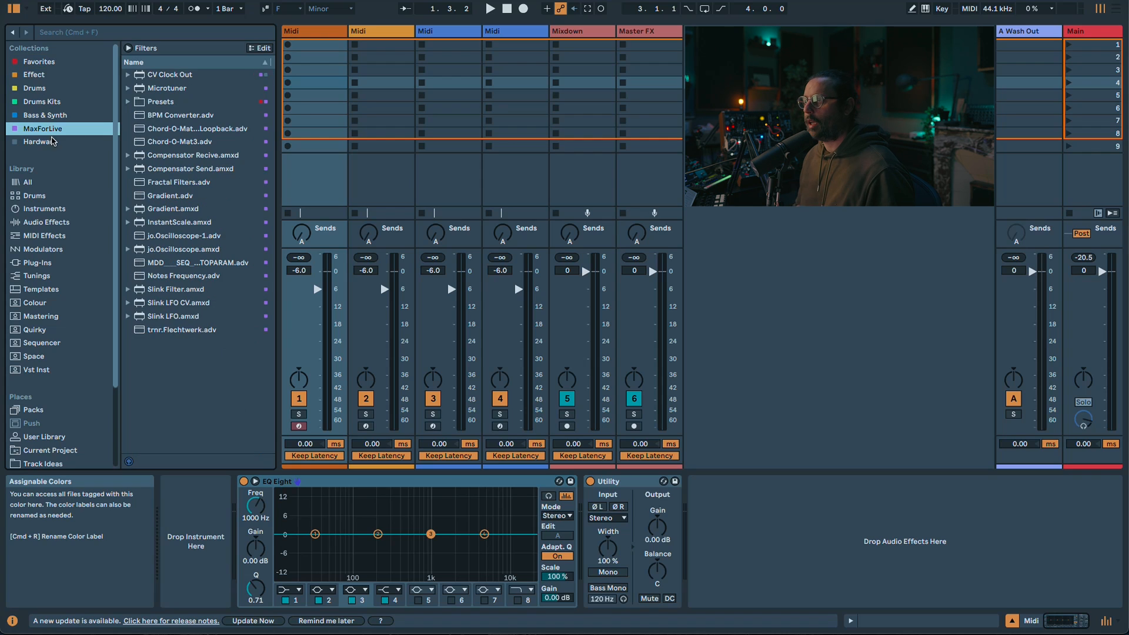
- From the Hardware collection, add the Cloudburst preset after Utility on the first MIDI track, and delete it again
click(41, 143)
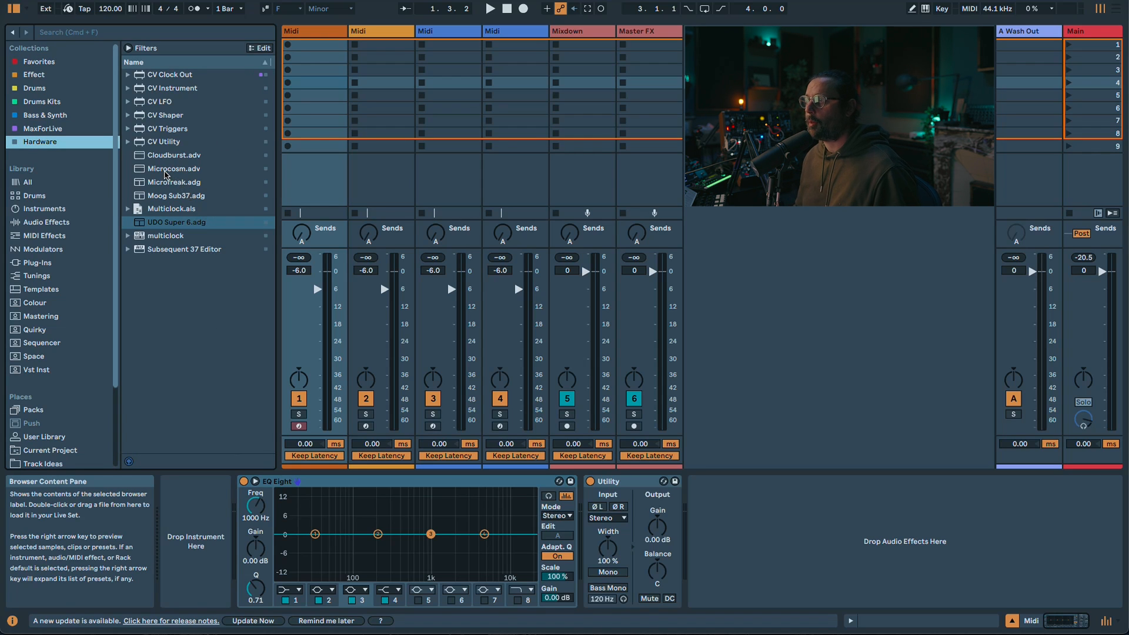
drag(159, 156, 843, 533)
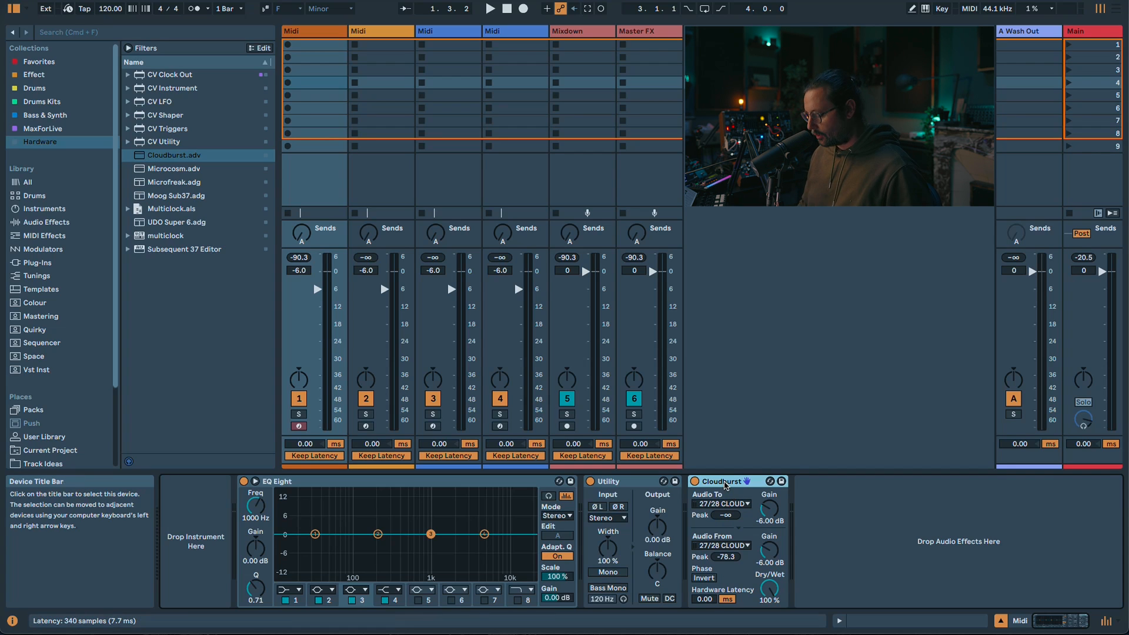
key(Delete)
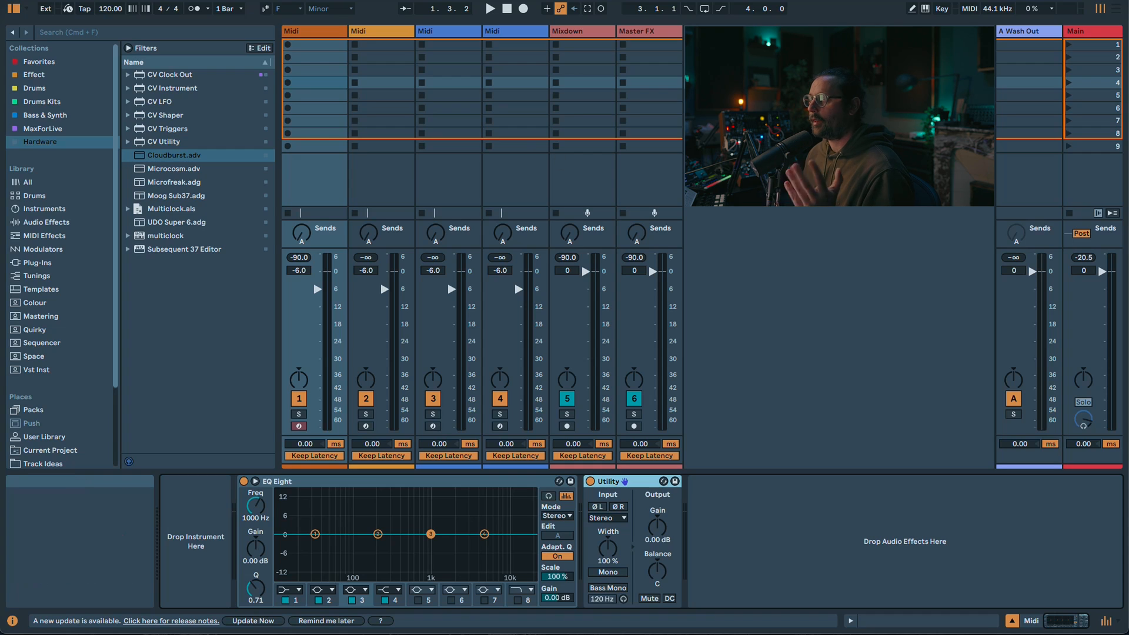
- Load the Microfreak rack from the Hardware collection, route its MIDI To to Arturia MicroFreak, and check the Audio From choices
click(40, 141)
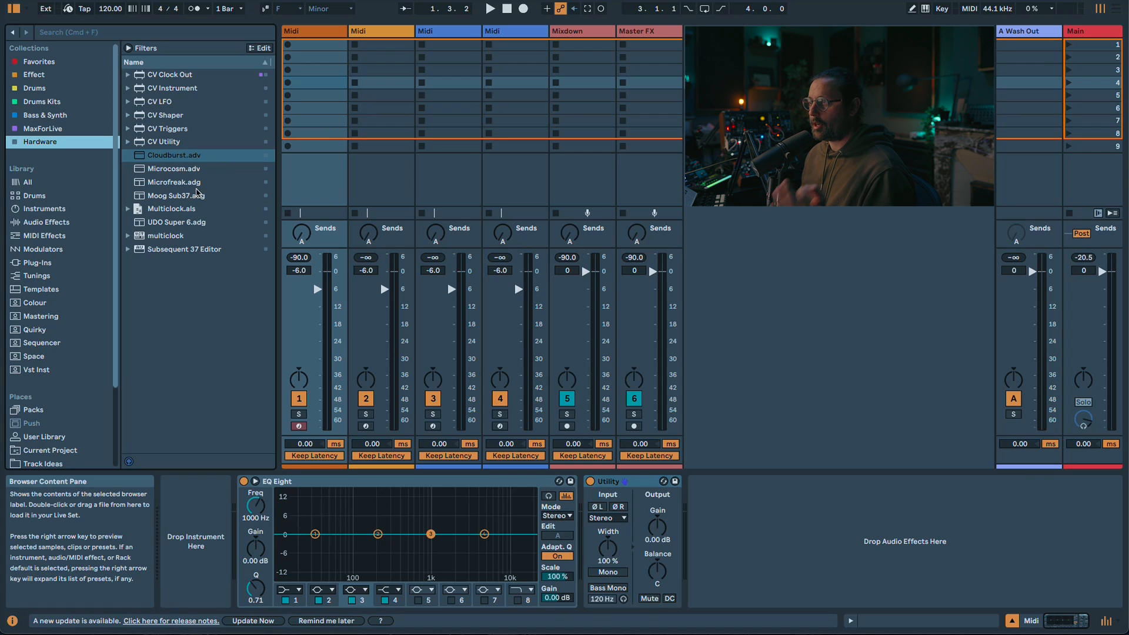
double_click(165, 183)
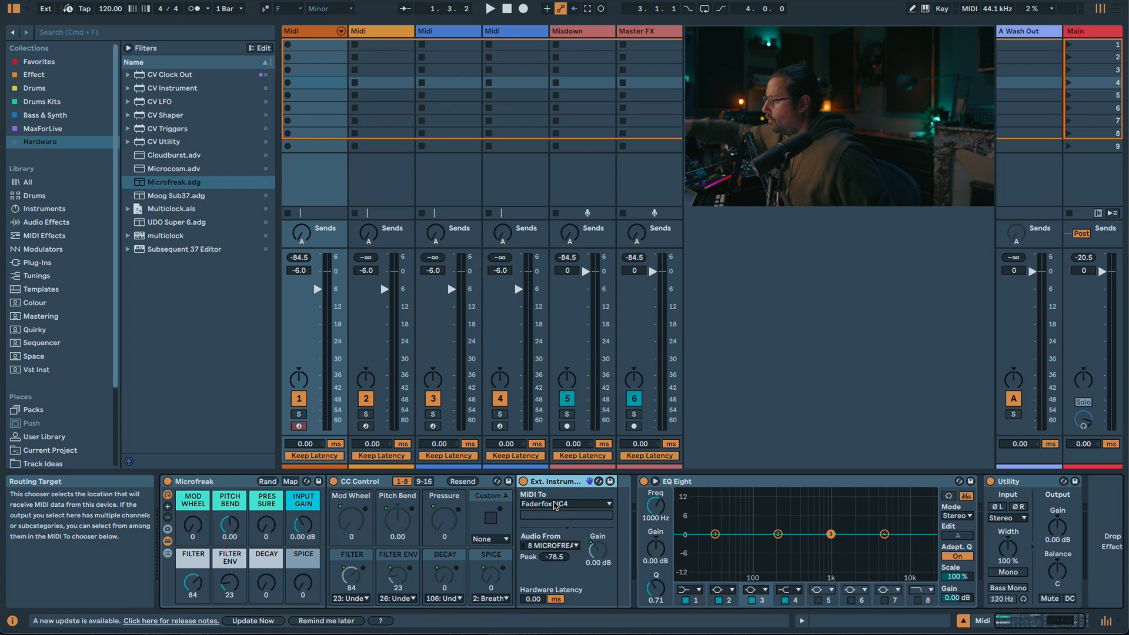
click(557, 506)
click(562, 507)
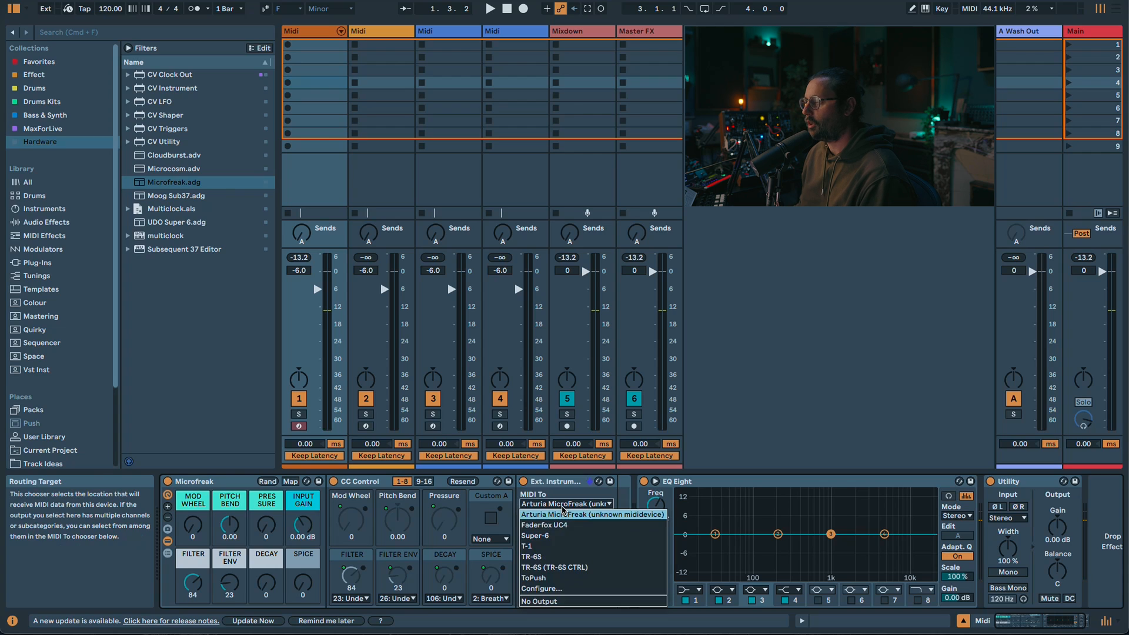
click(562, 506)
click(578, 547)
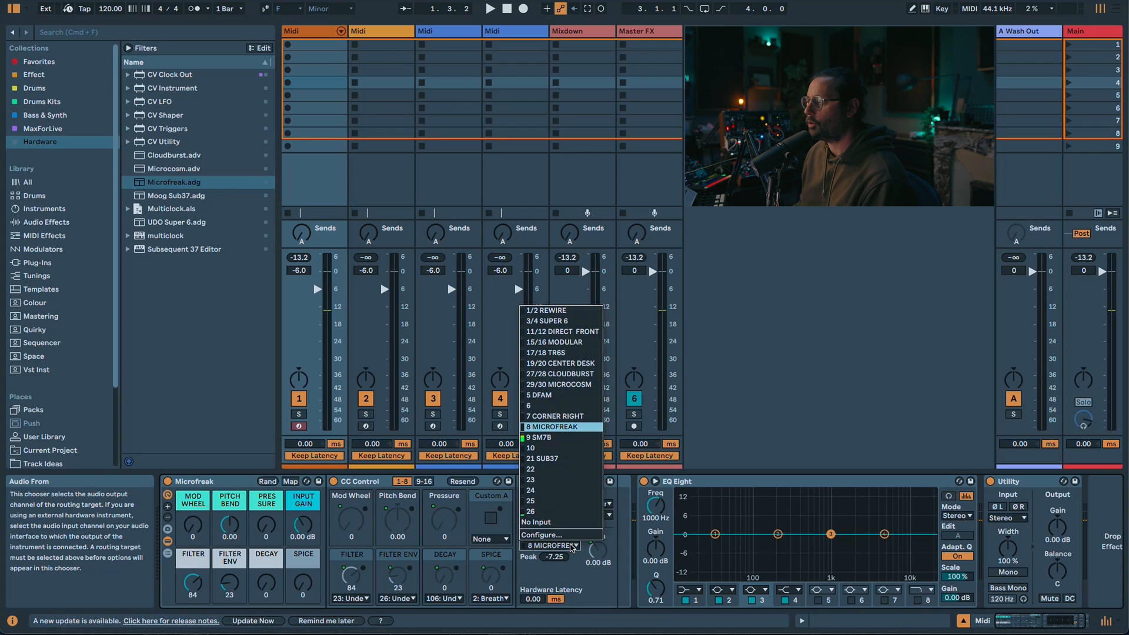
click(459, 506)
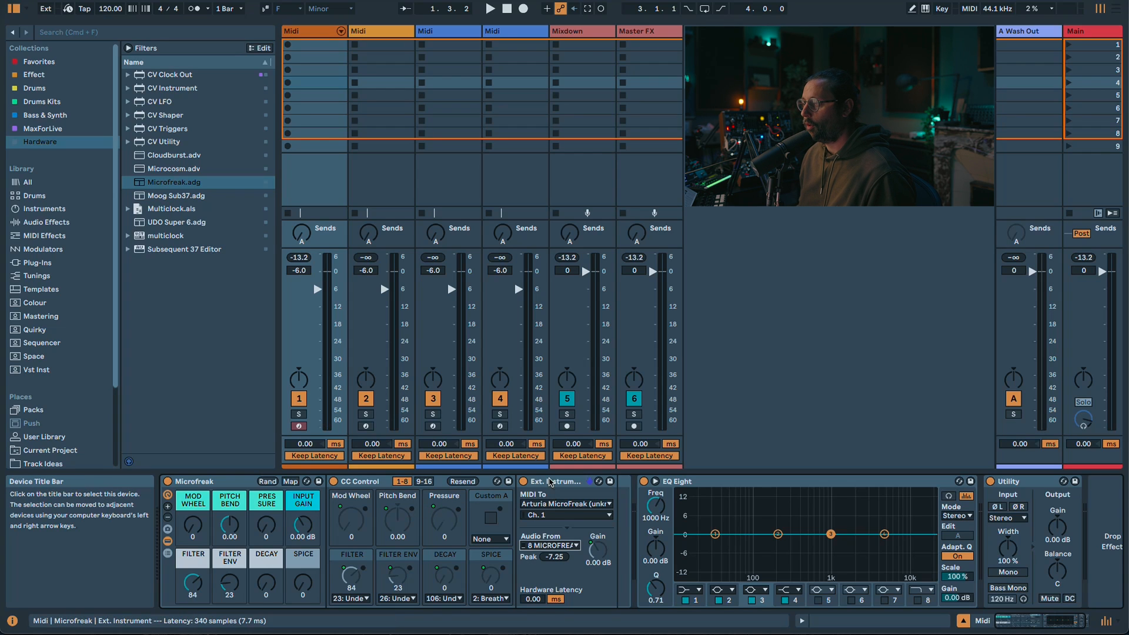
- Inspect the CC Control device and the Microfreak rack's macros, and clear the hardware devices from the track
click(369, 485)
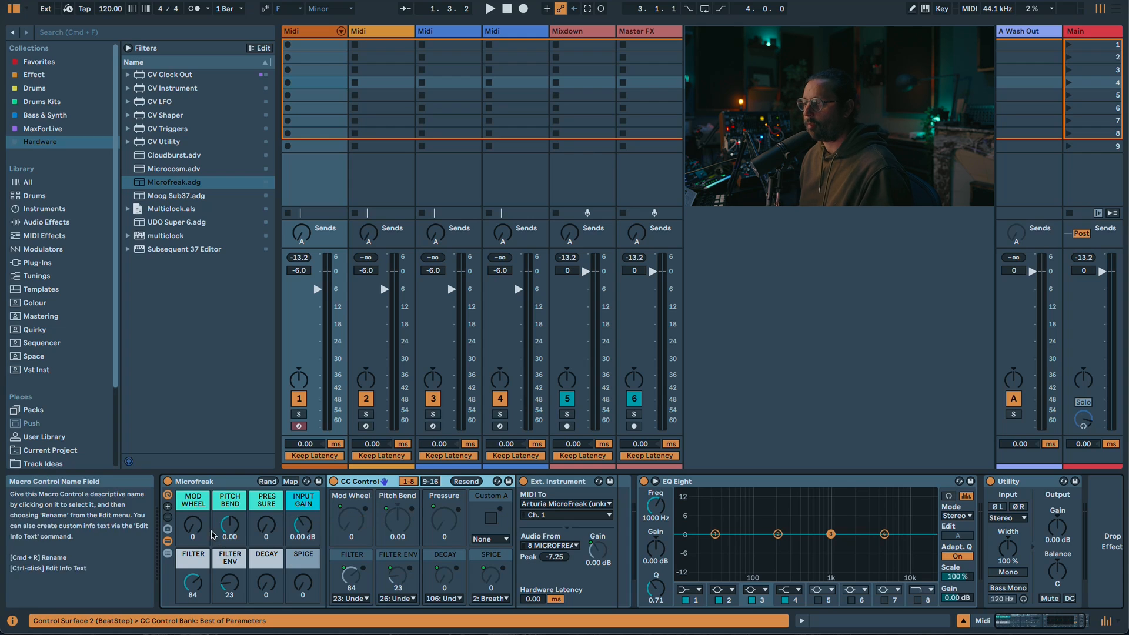
click(219, 482)
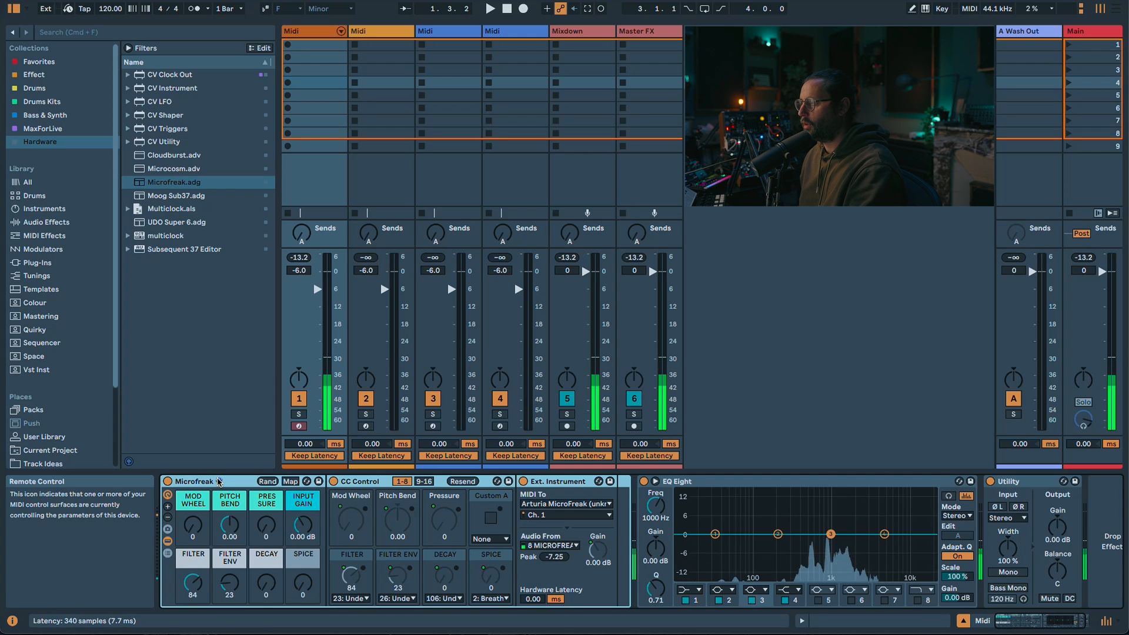
double_click(156, 169)
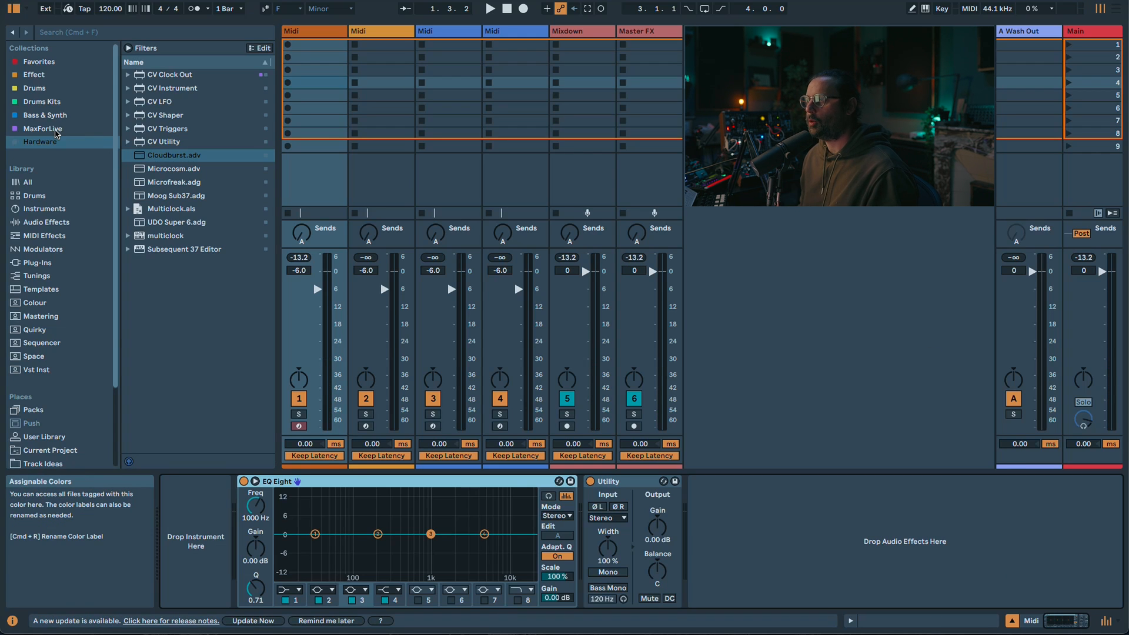
- Open the browser sidebar for editing and review the Sequencer, Max for Live, Sounds and All categories, leaving their visibility unchanged
click(56, 131)
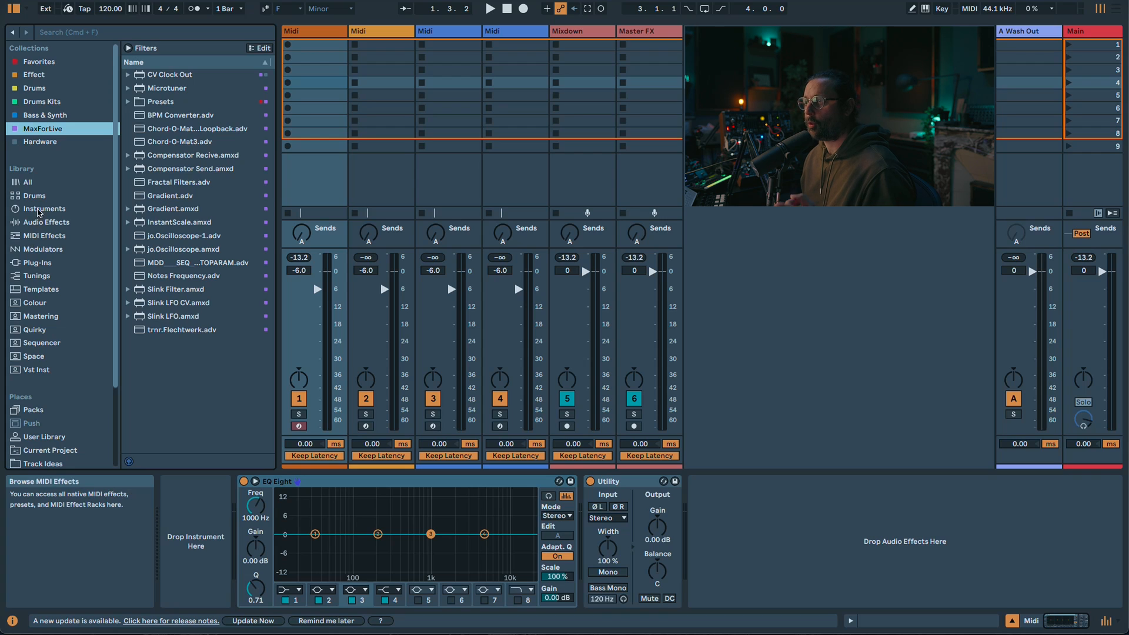
click(103, 50)
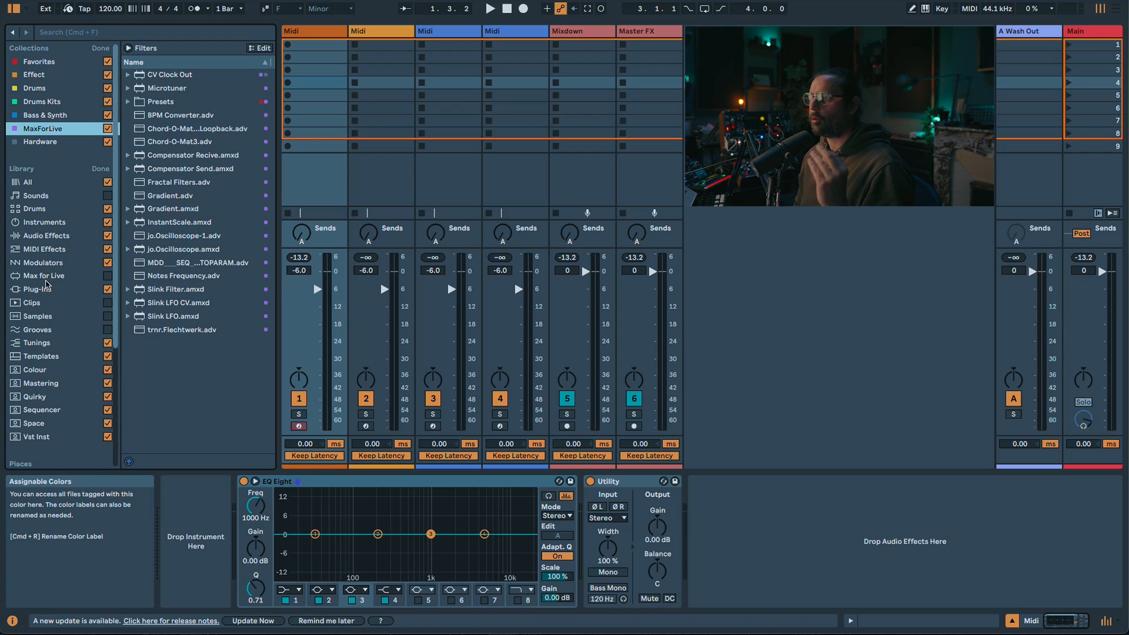
click(35, 415)
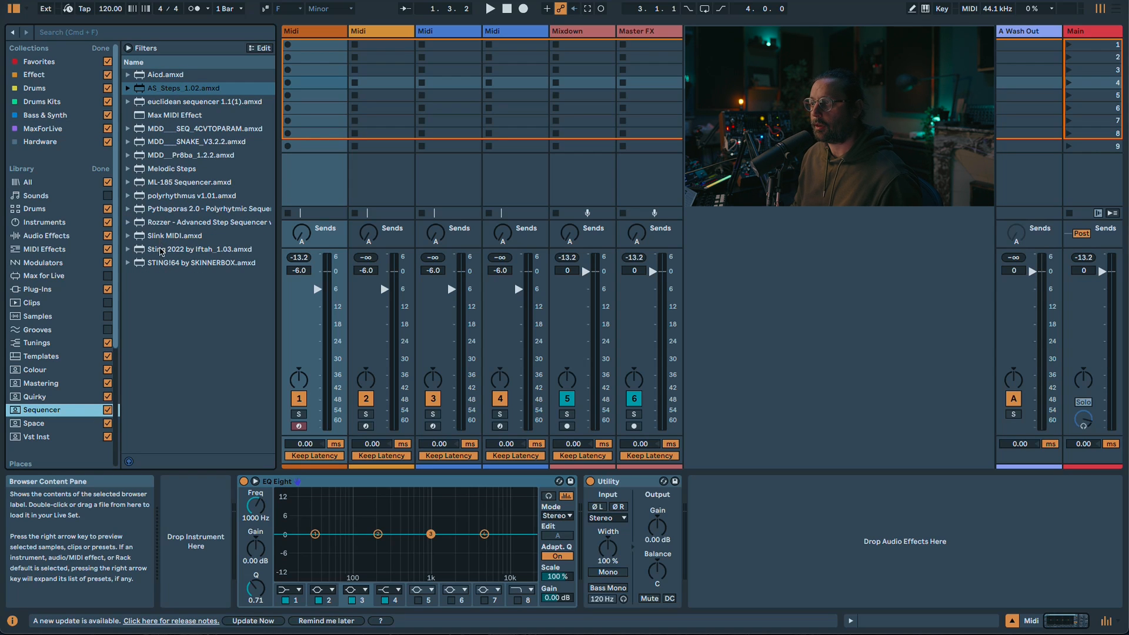
click(41, 277)
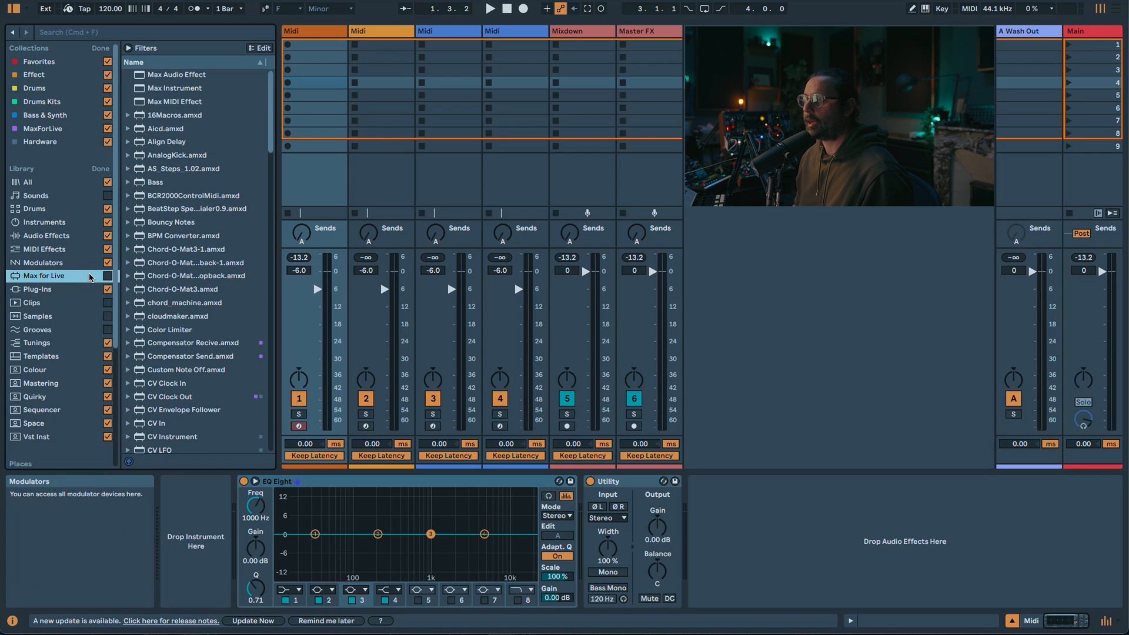
click(49, 198)
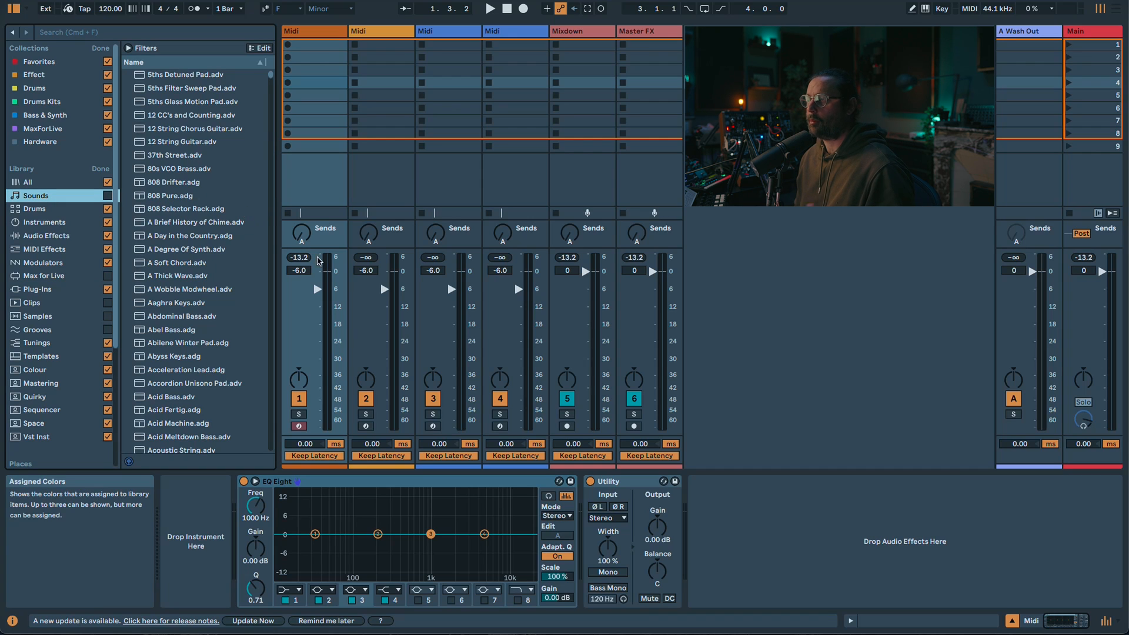
click(33, 183)
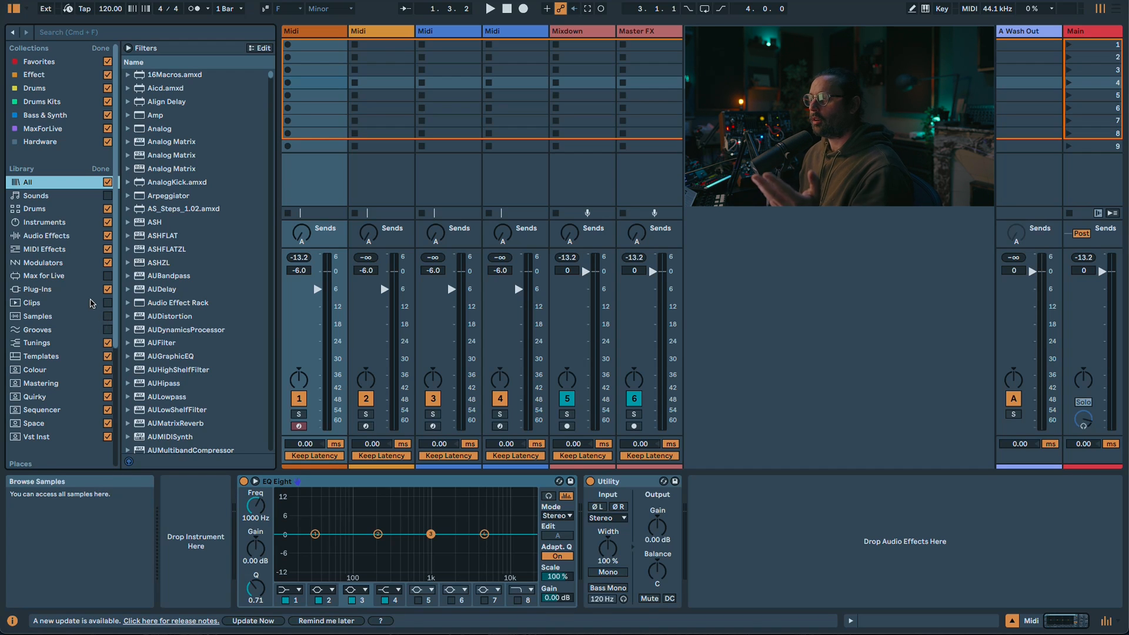
click(102, 170)
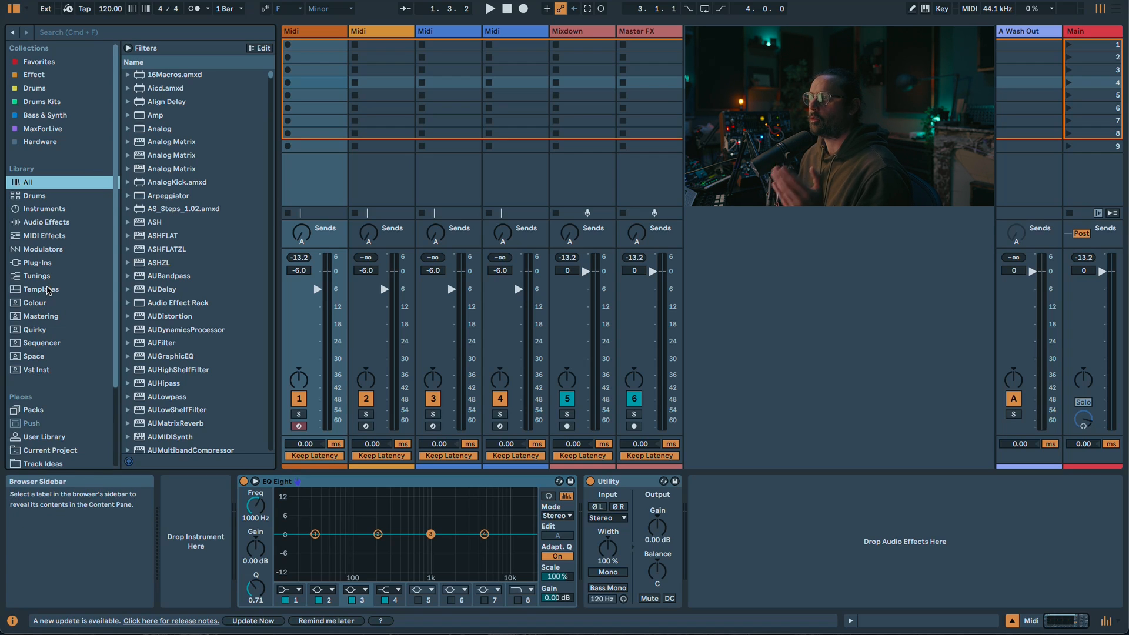
- Tag the ASH plug-in with Mastering from the Audioreakt tag group
click(56, 263)
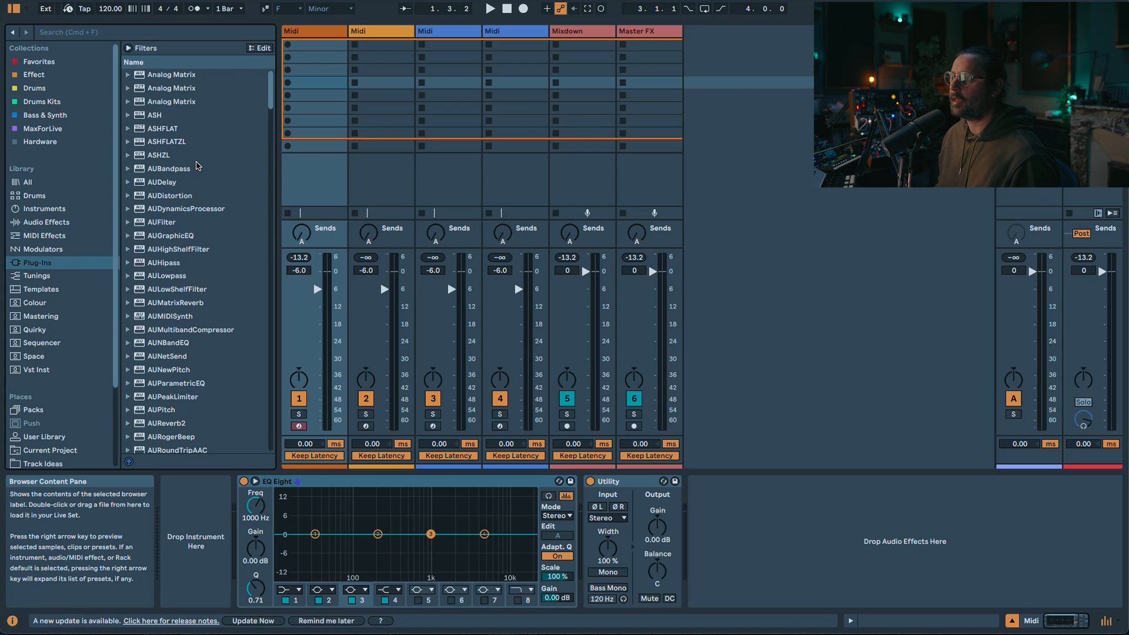
click(260, 50)
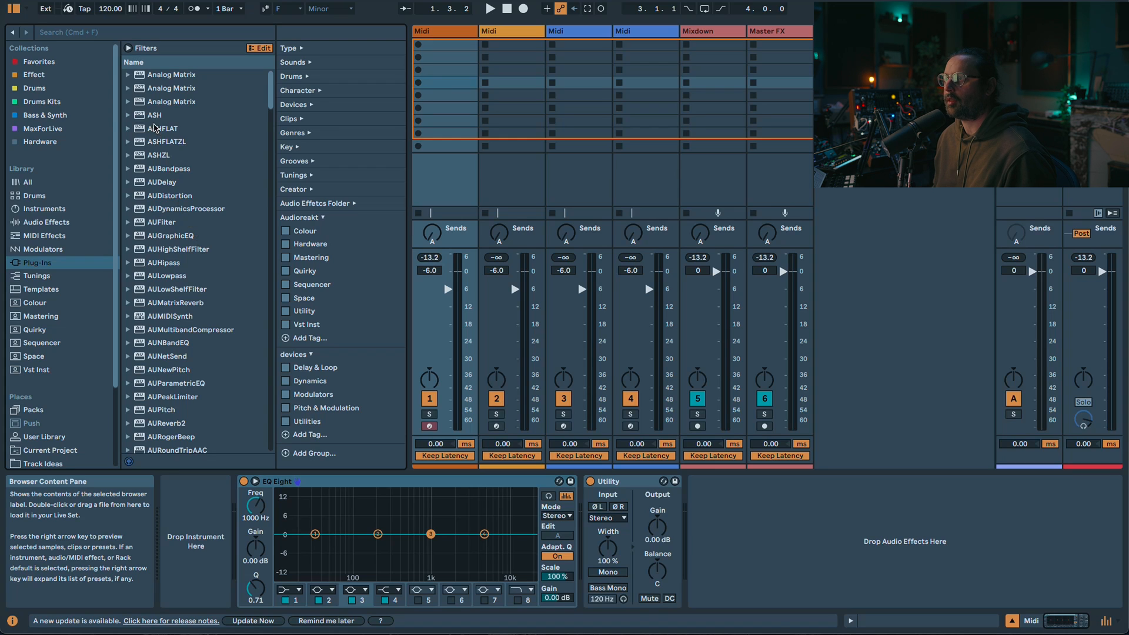
click(154, 115)
click(287, 259)
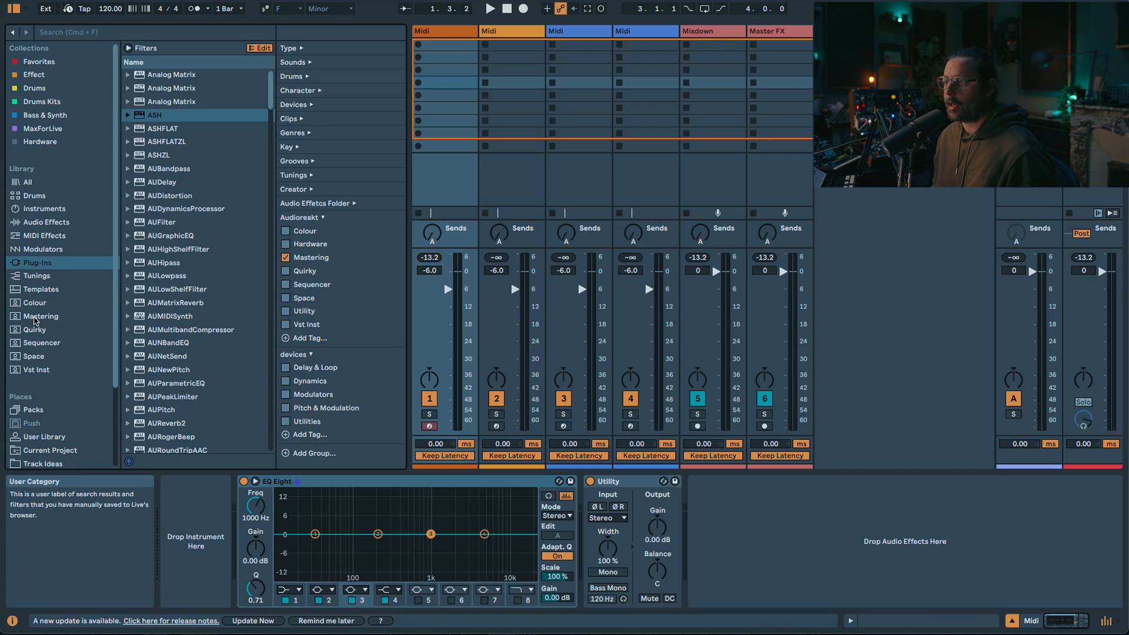
- Filter the plug-ins by the Audioreakt Mastering tag and save the results as a library category
click(142, 48)
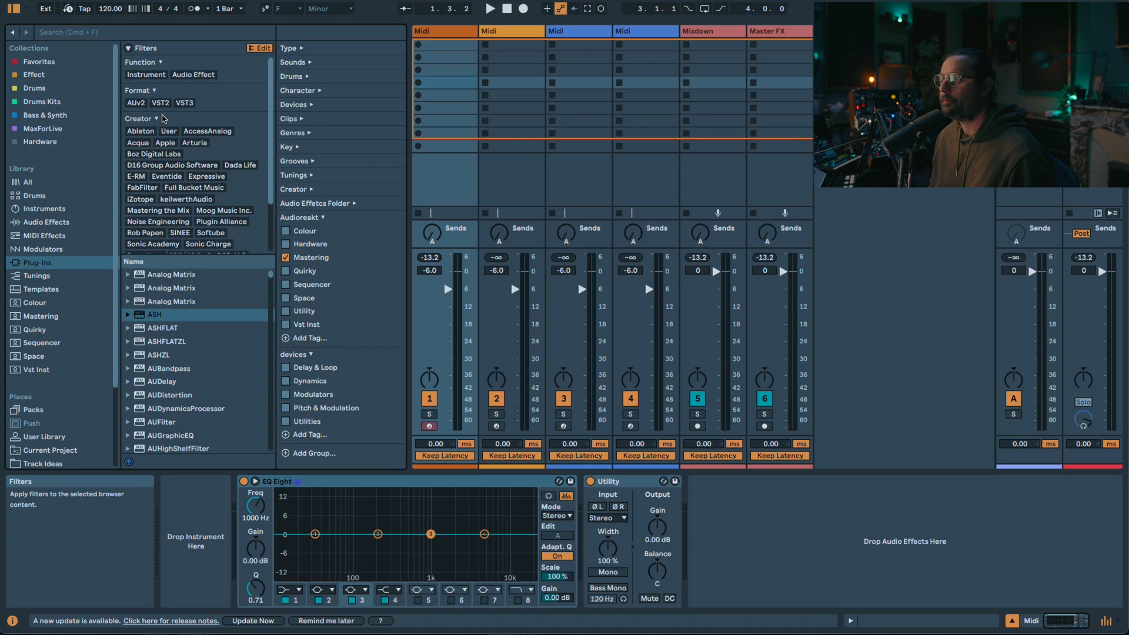
scroll(163, 118, down, 4)
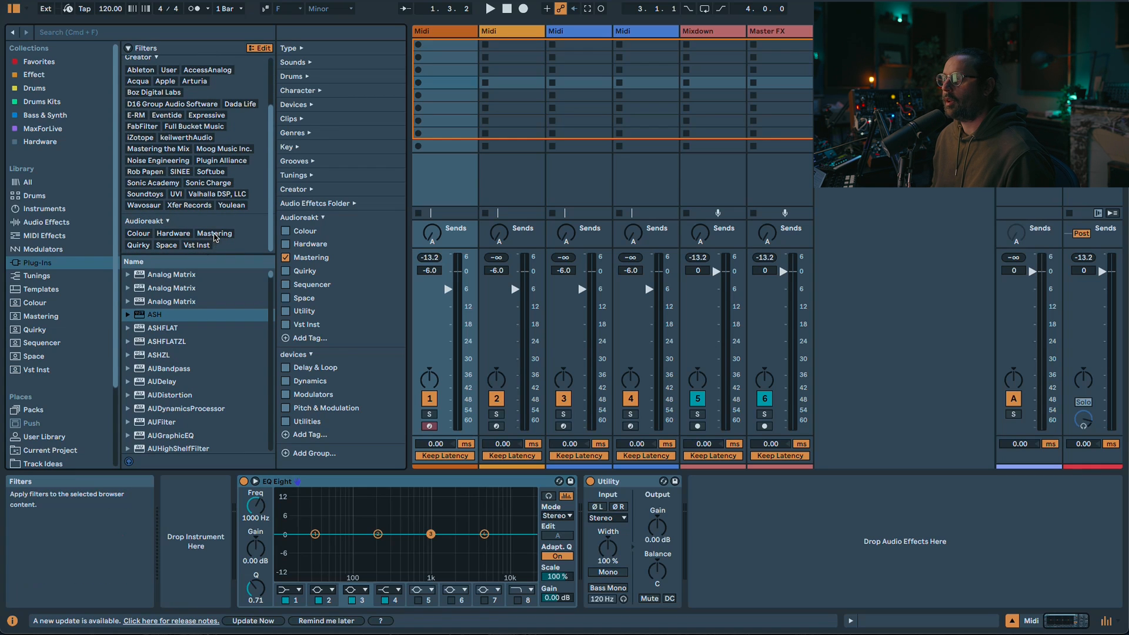
click(215, 234)
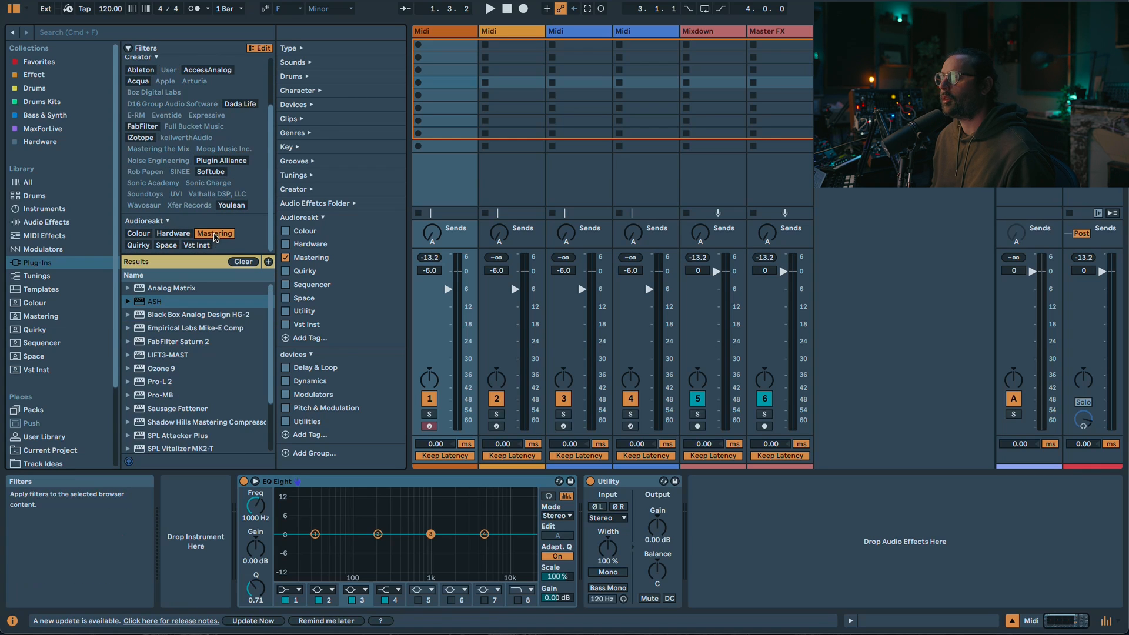
click(268, 262)
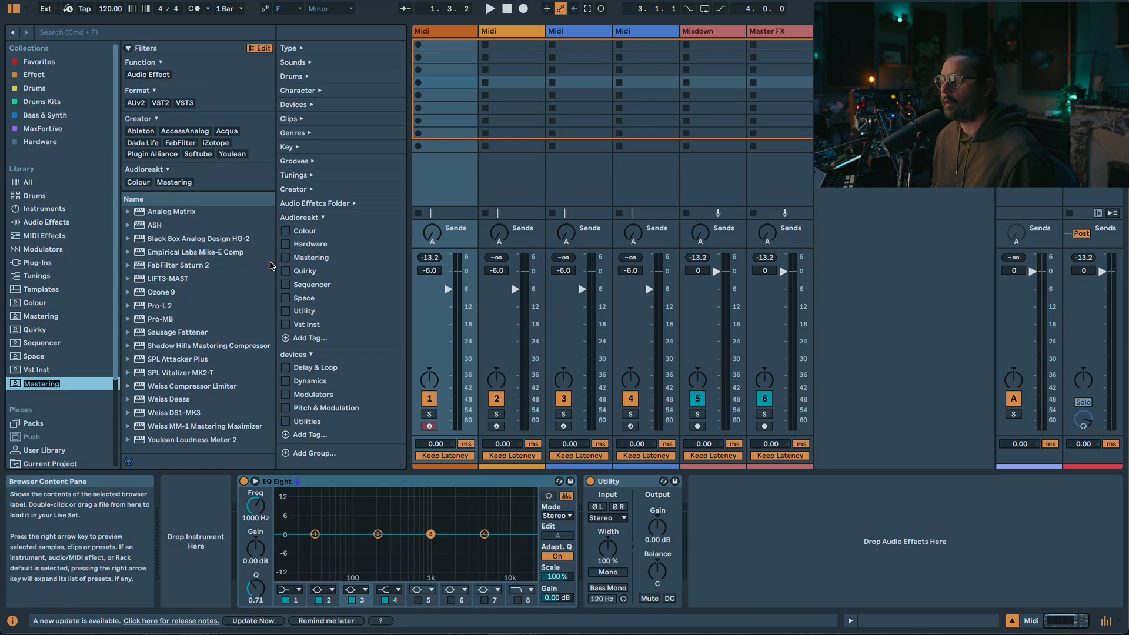
- Hide the filters and delete the newly added duplicate Mastering category from the library
click(37, 384)
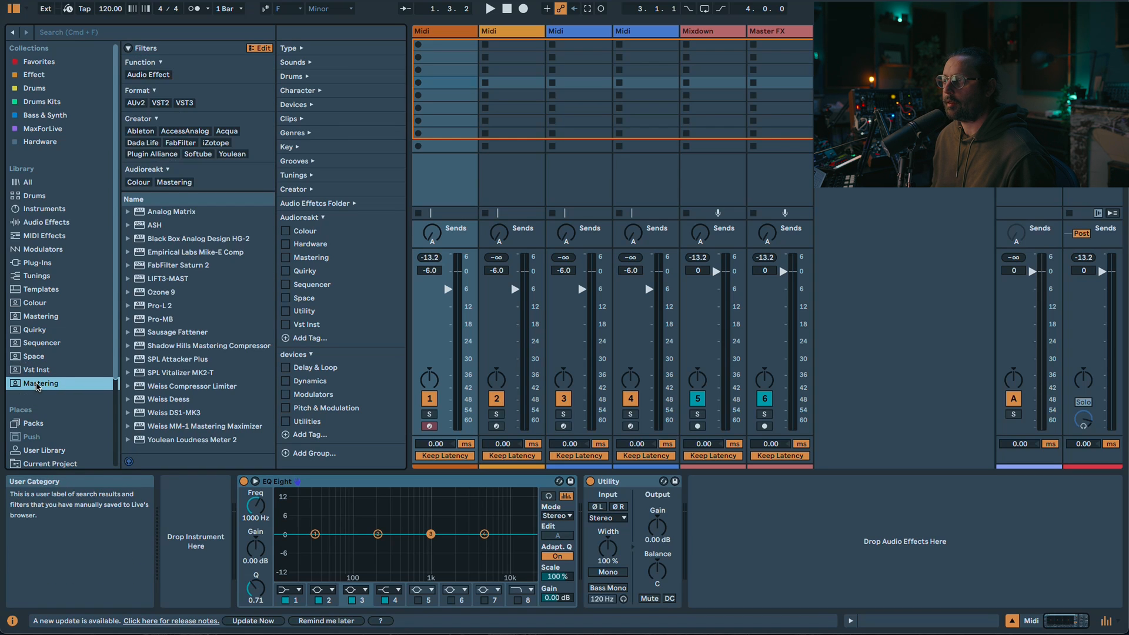
click(128, 48)
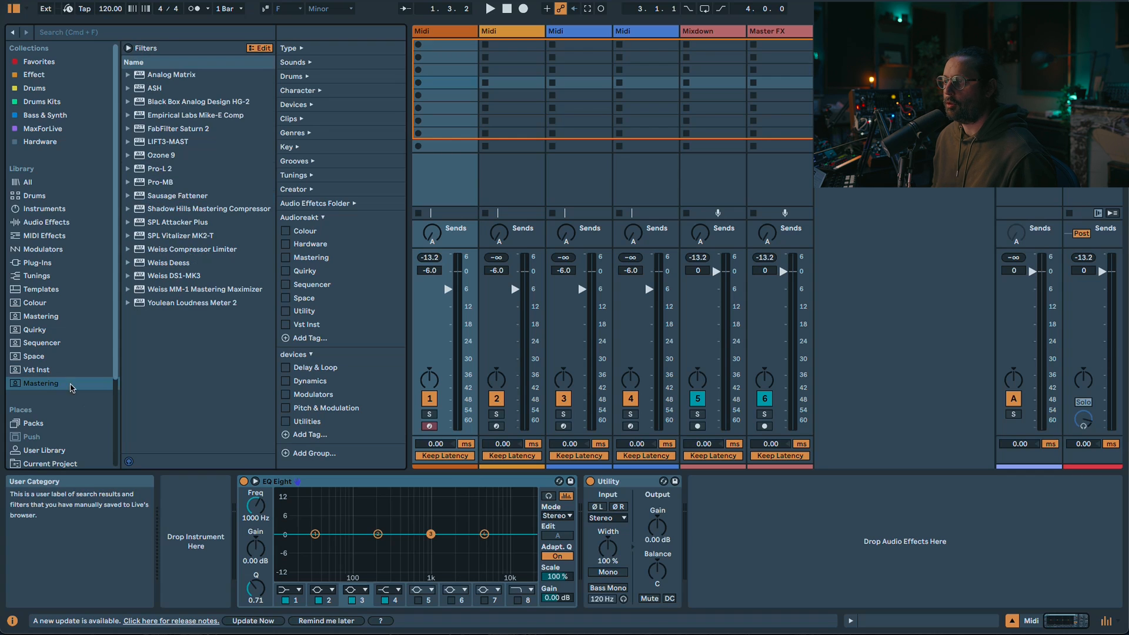
key(Delete)
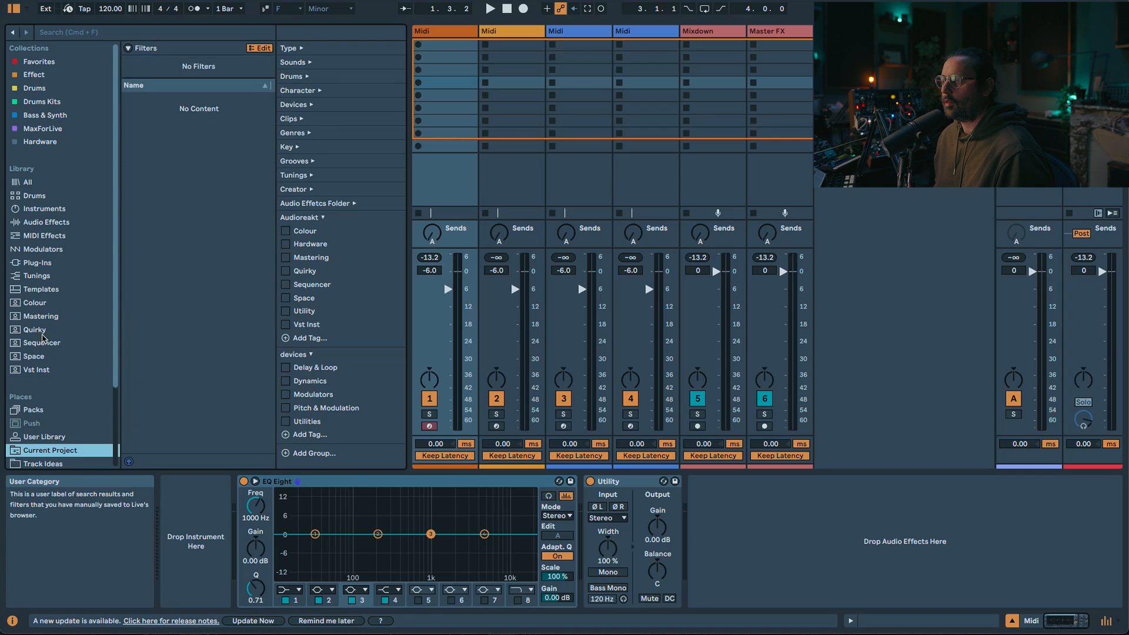
- Review the contents of the Mastering, Colour and Quirky categories, checking which tags are assigned to Color Limiter
click(45, 319)
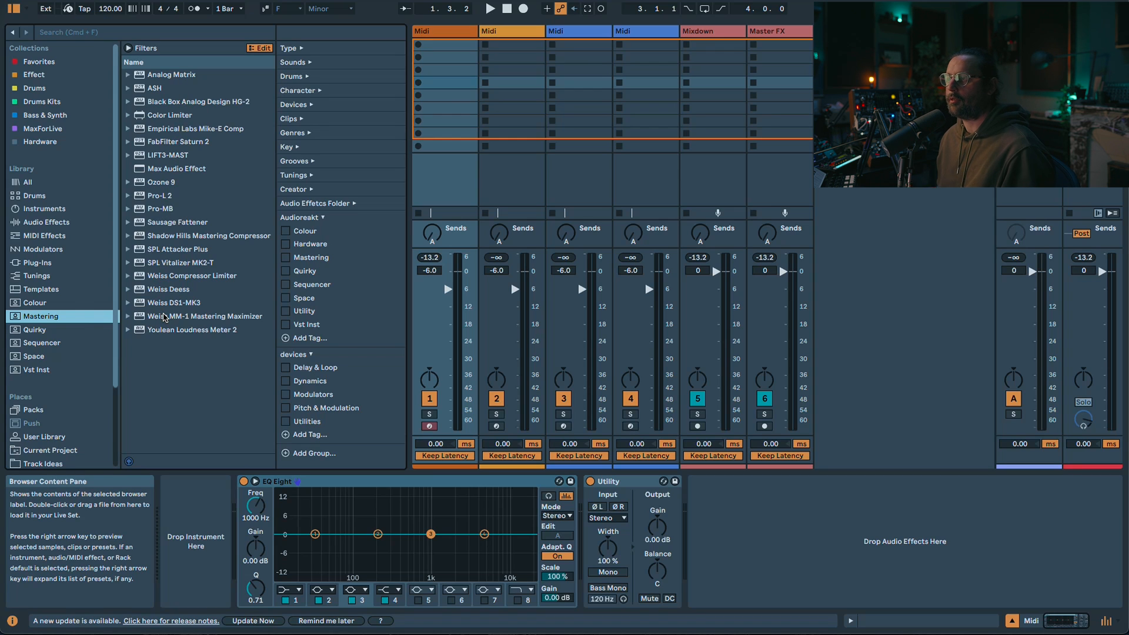
click(39, 303)
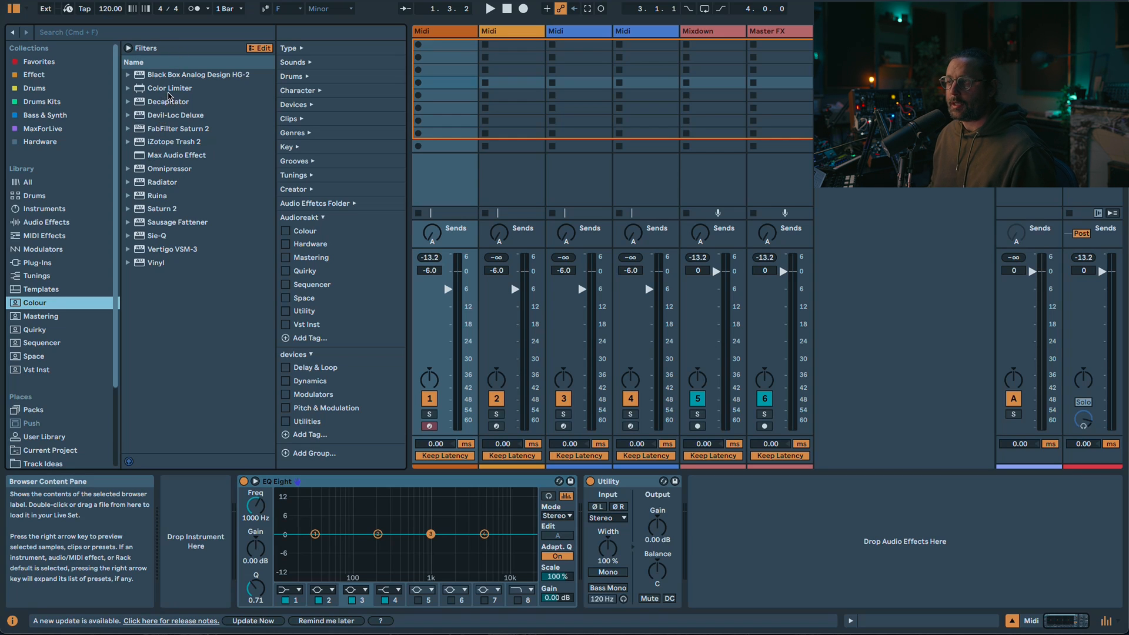
click(169, 90)
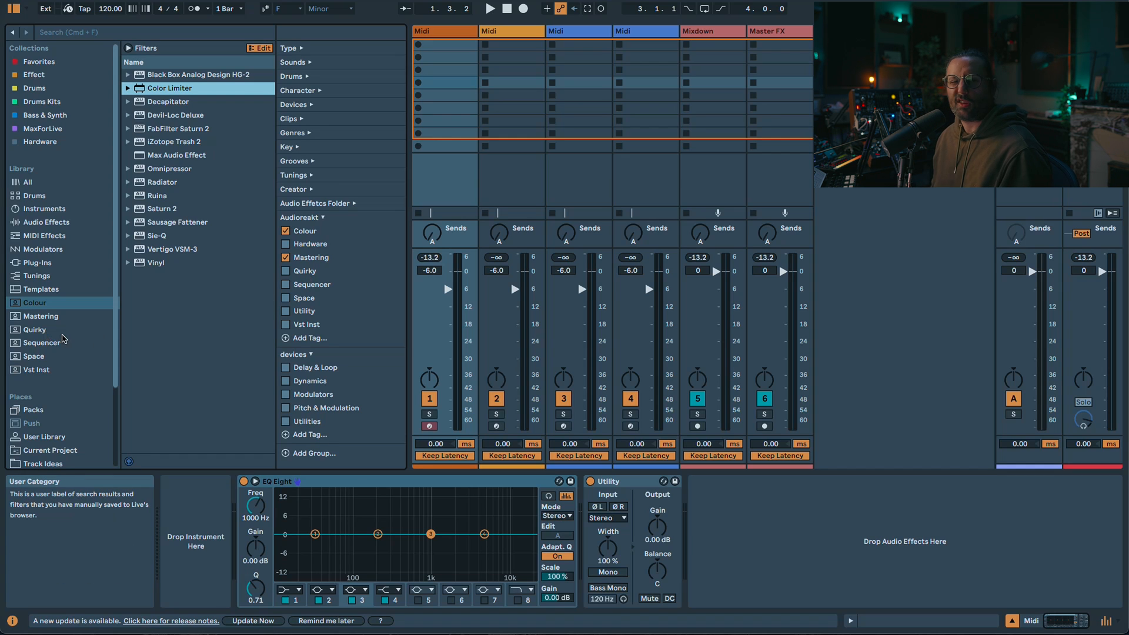
click(36, 330)
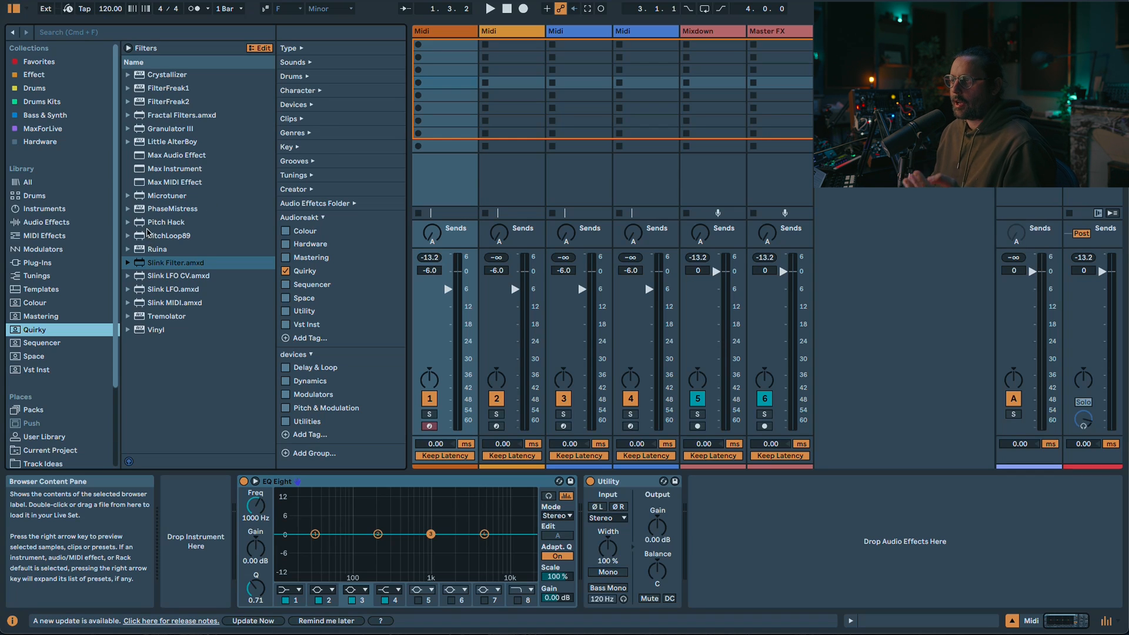
- Load Serum from the Vst Inst category and MDD SNAKE V3.2.2 from the Sequencer category onto the first MIDI track
click(35, 369)
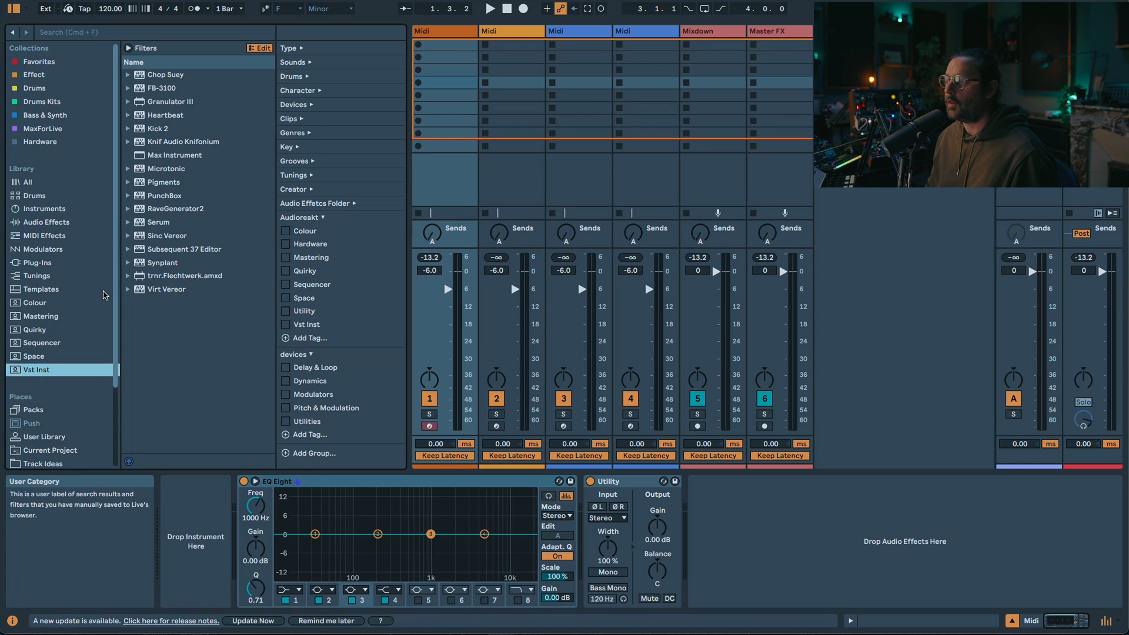
double_click(159, 227)
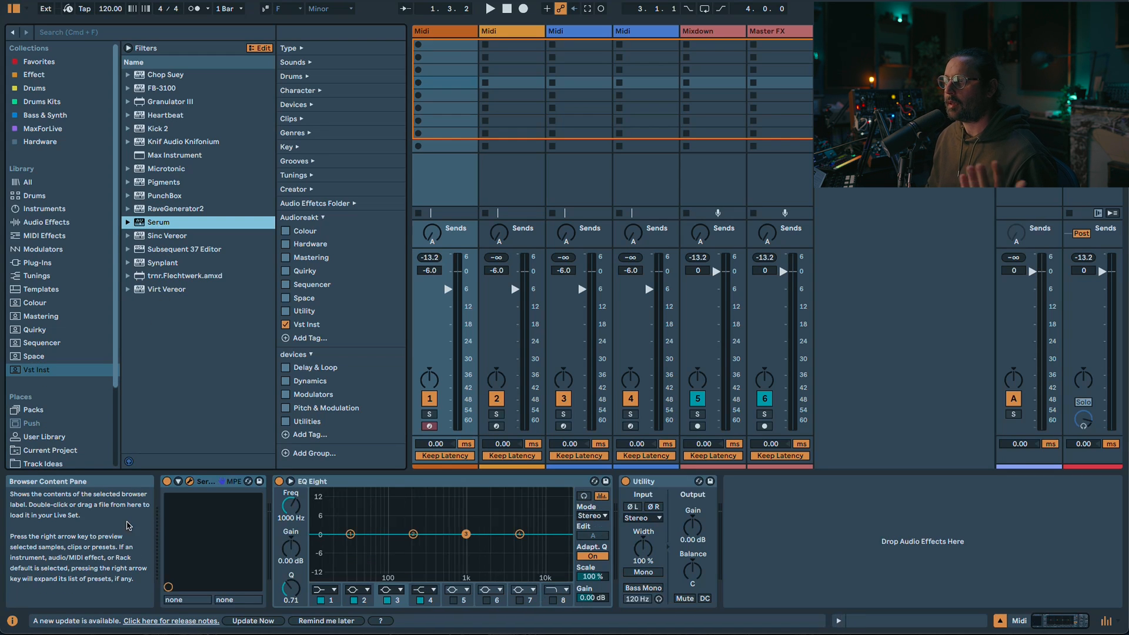
click(33, 344)
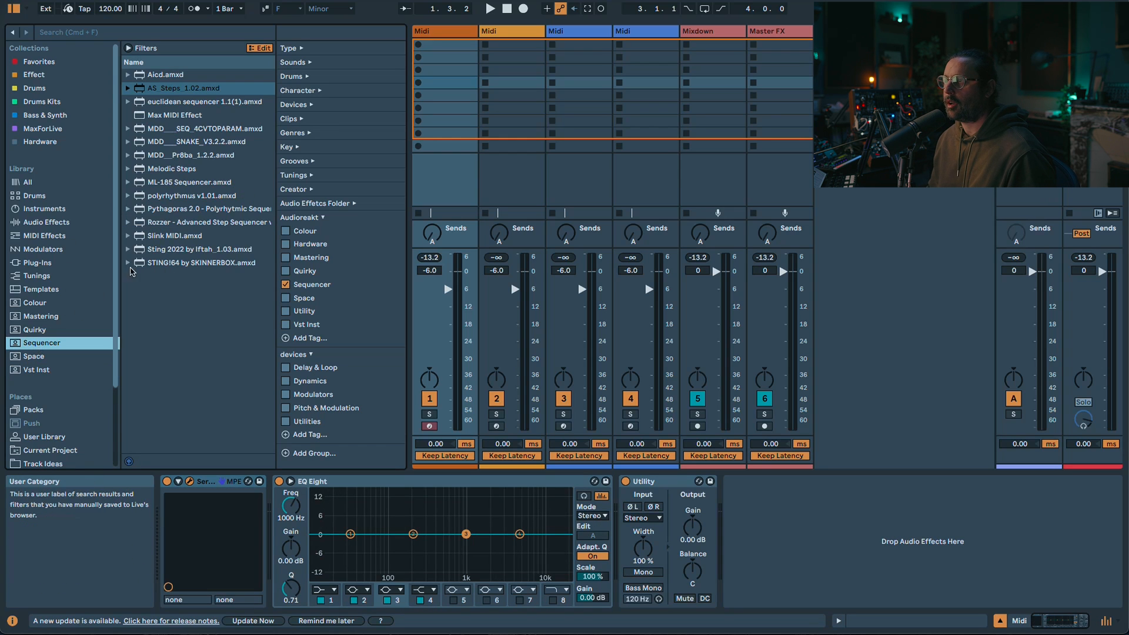
double_click(196, 143)
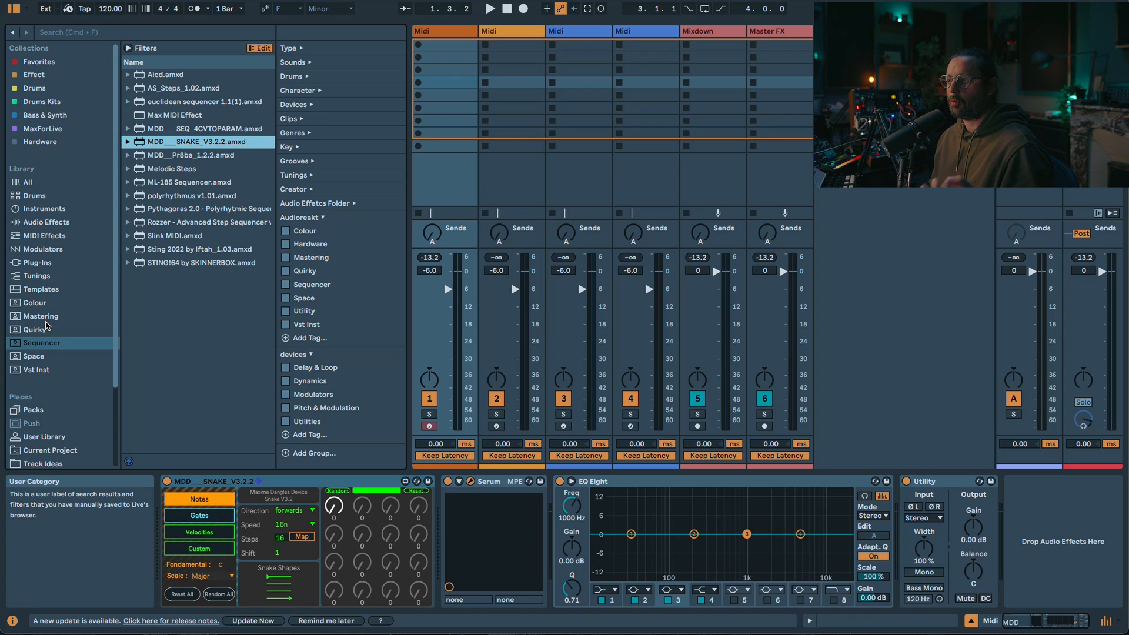
- Review the Space and Colour categories and close the tag editor
click(39, 356)
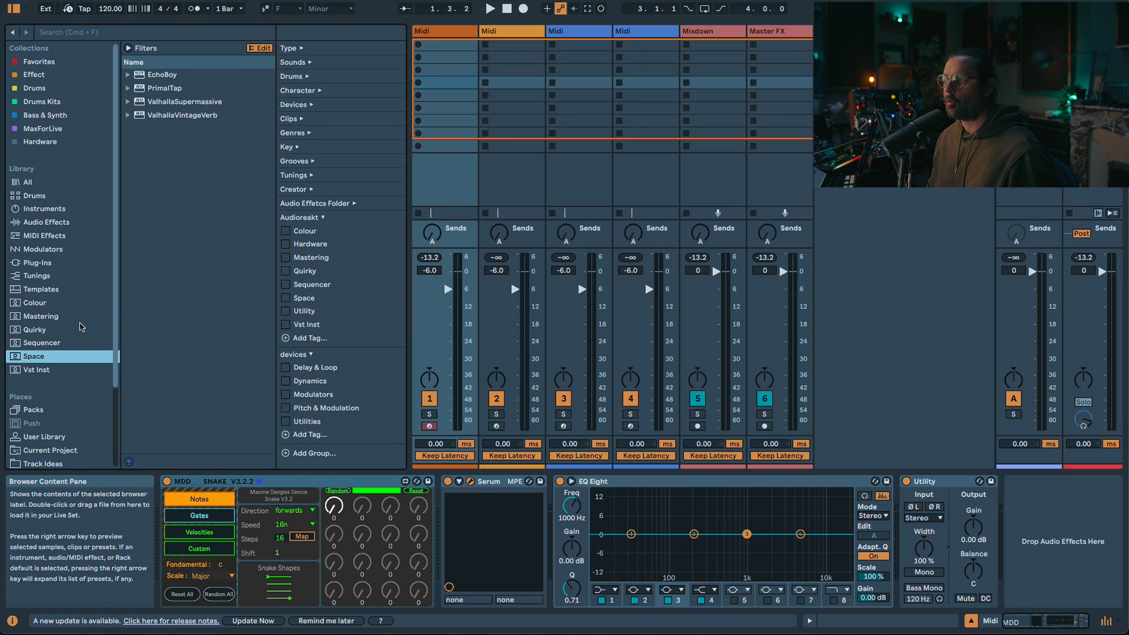
click(37, 302)
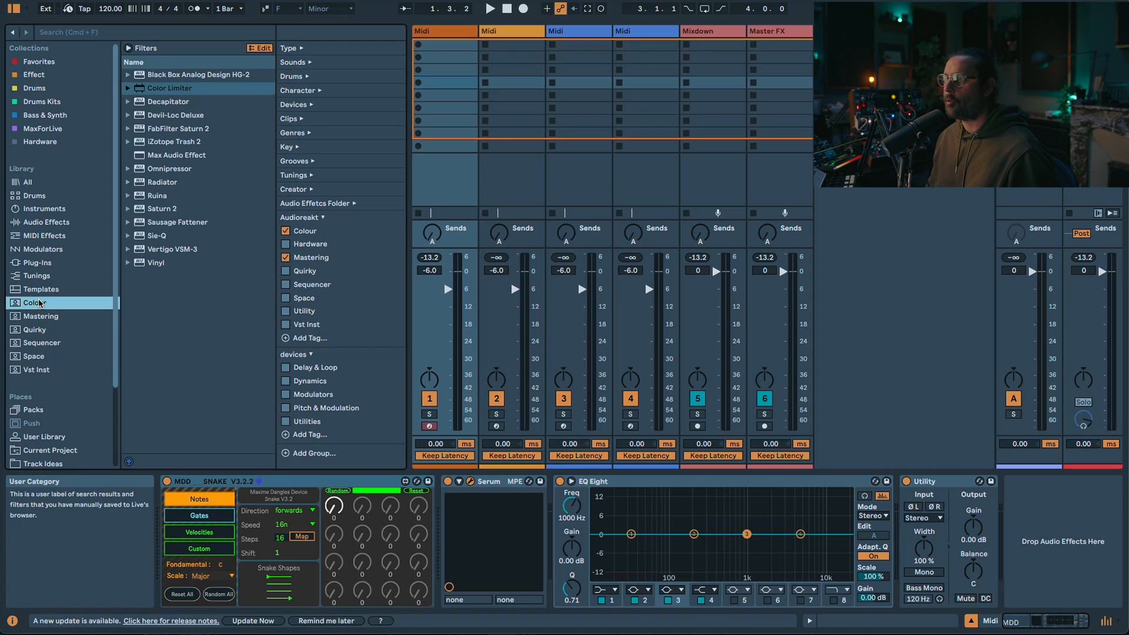
click(257, 49)
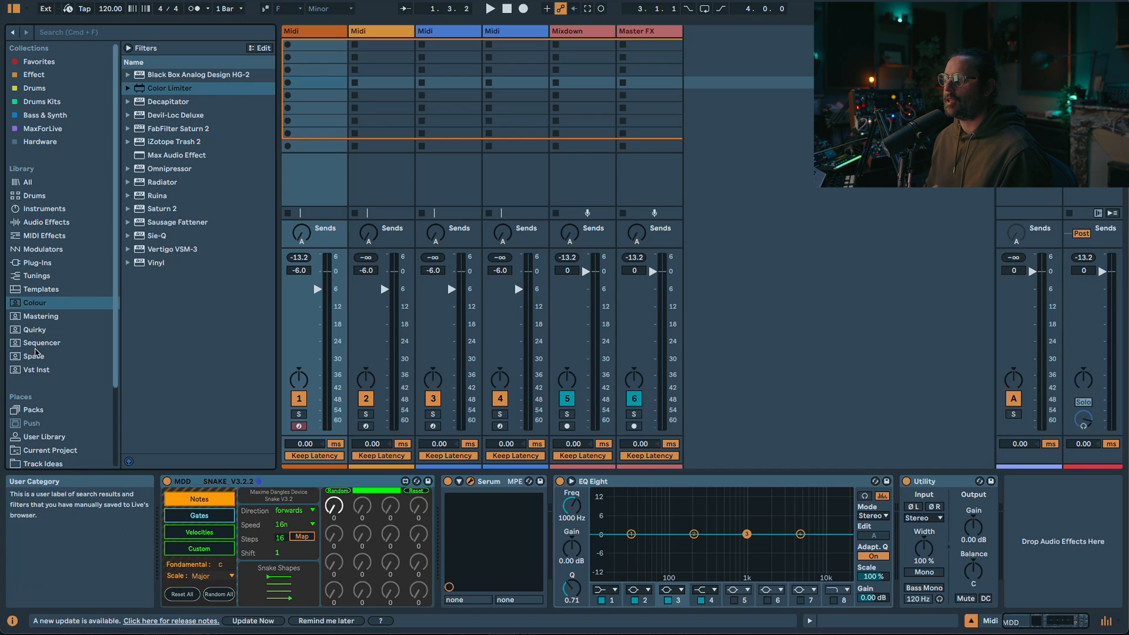
- Browse the Instruments category and look through the full list of Audio Effects devices
click(45, 213)
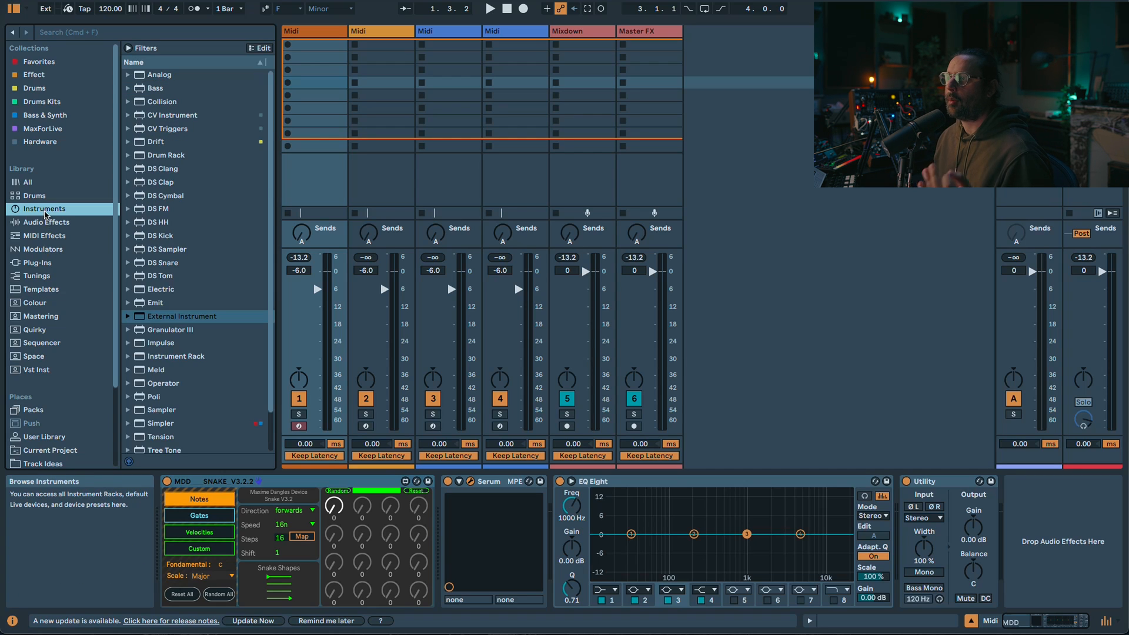
click(45, 221)
scroll(64, 176, down, 3)
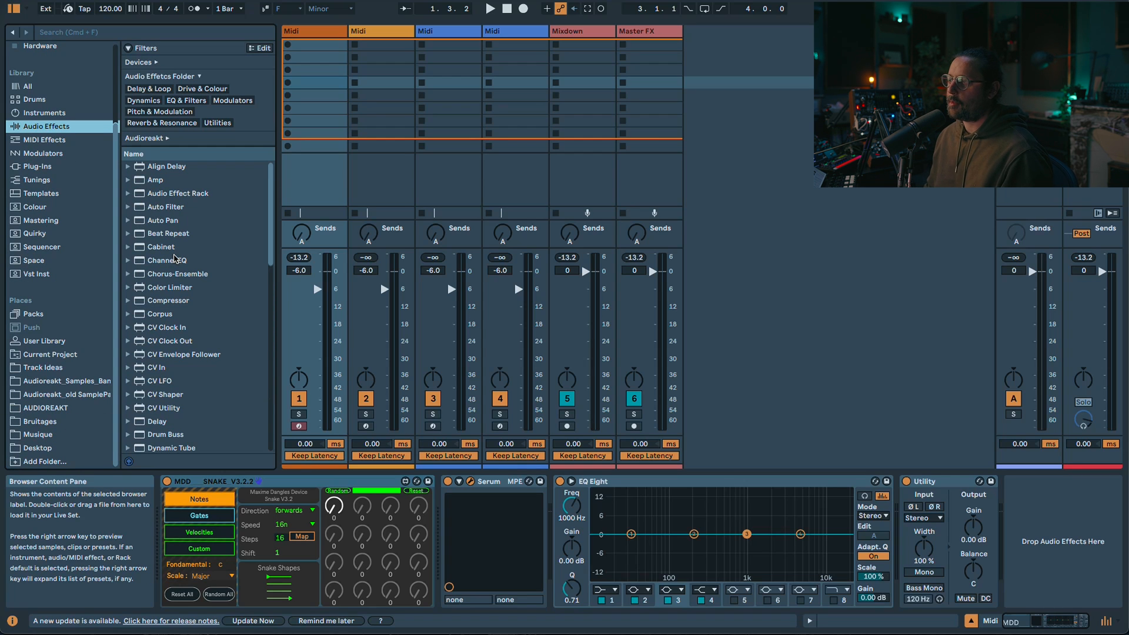
scroll(176, 259, down, 10)
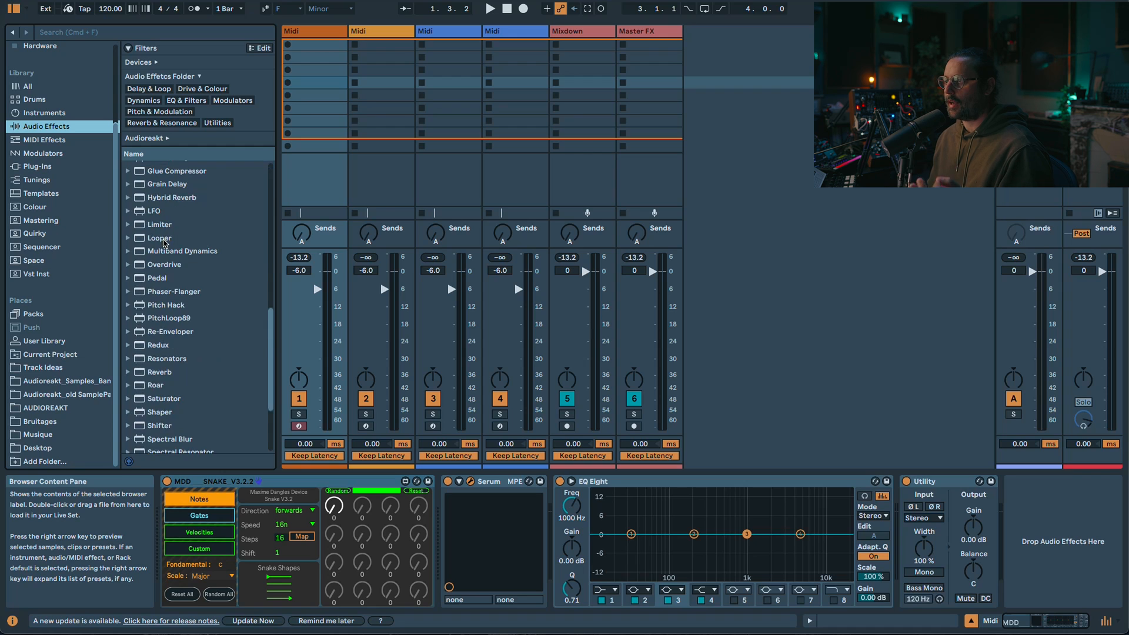
scroll(185, 342, up, 9)
scroll(185, 342, up, 1)
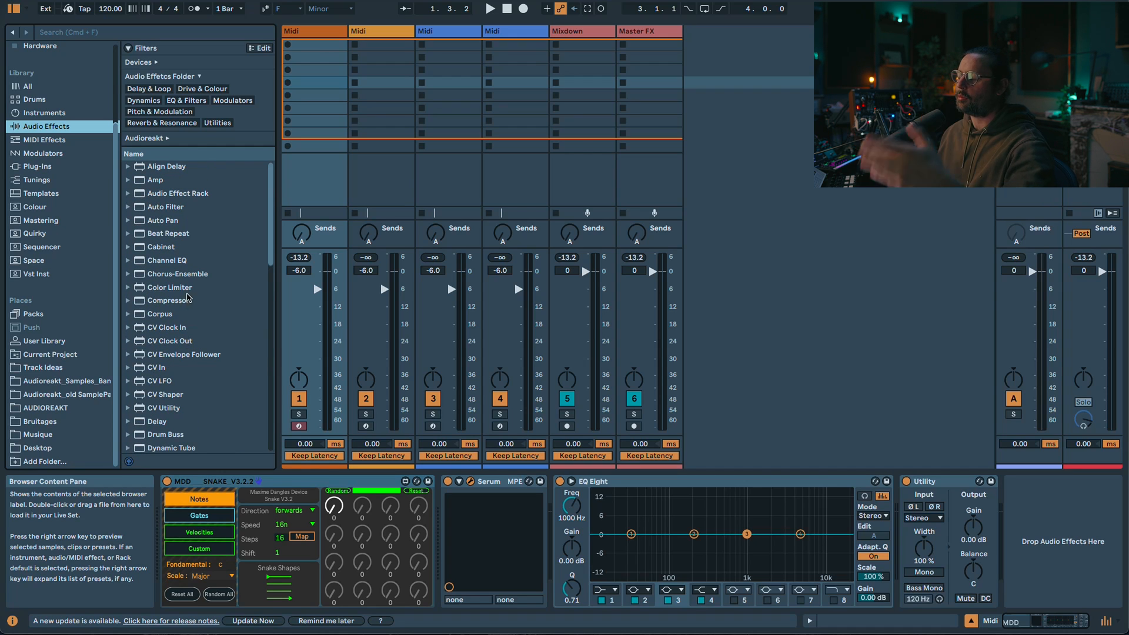
- Preview the Audio Effects filtered by Delay & Loop, EQ & Filters, Pitch & Modulation, and Reverb & Resonance, clearing each filter
click(156, 89)
click(157, 89)
click(179, 101)
click(179, 101)
click(173, 112)
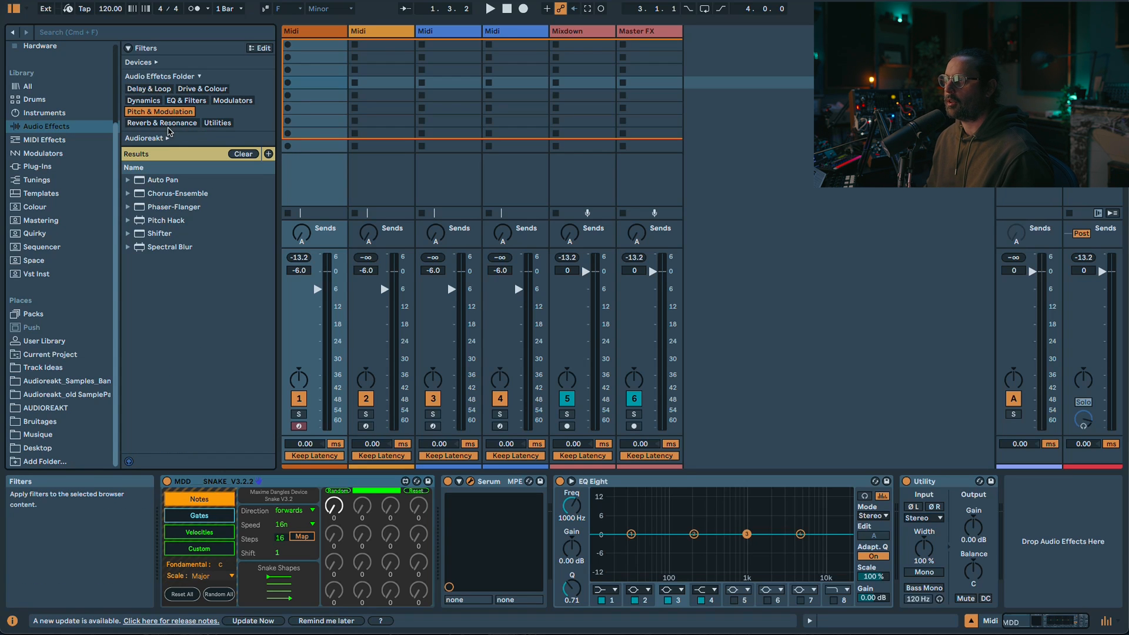
click(169, 124)
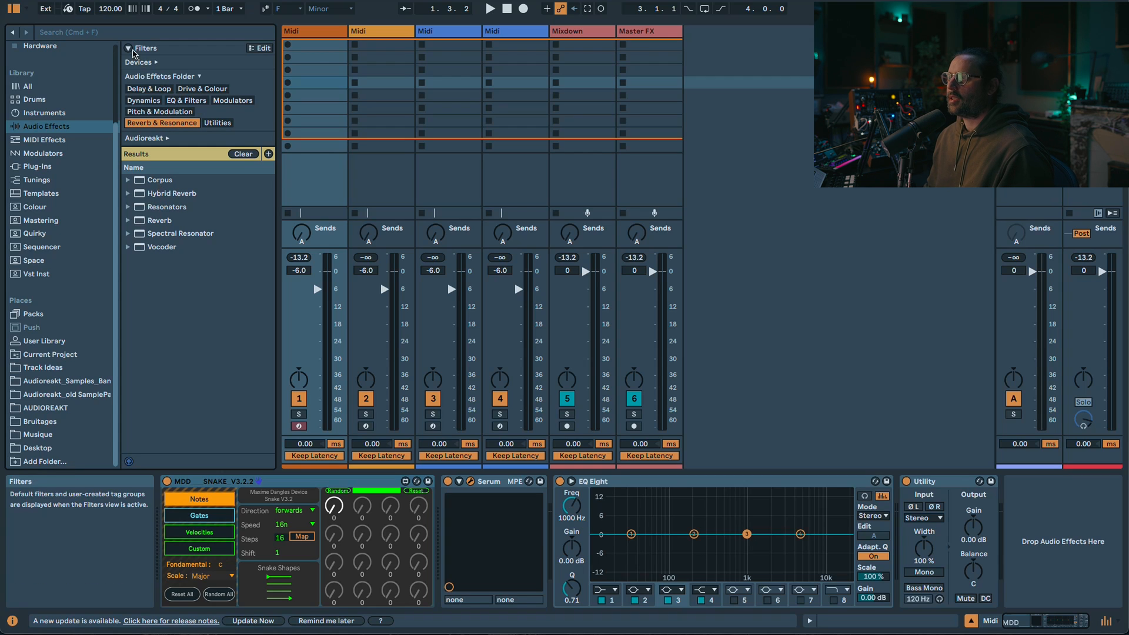
click(172, 123)
- Compare the long Audio Effects list with its filters hidden against the view with the custom filter tags shown
click(128, 50)
scroll(224, 176, down, 10)
scroll(226, 224, up, 10)
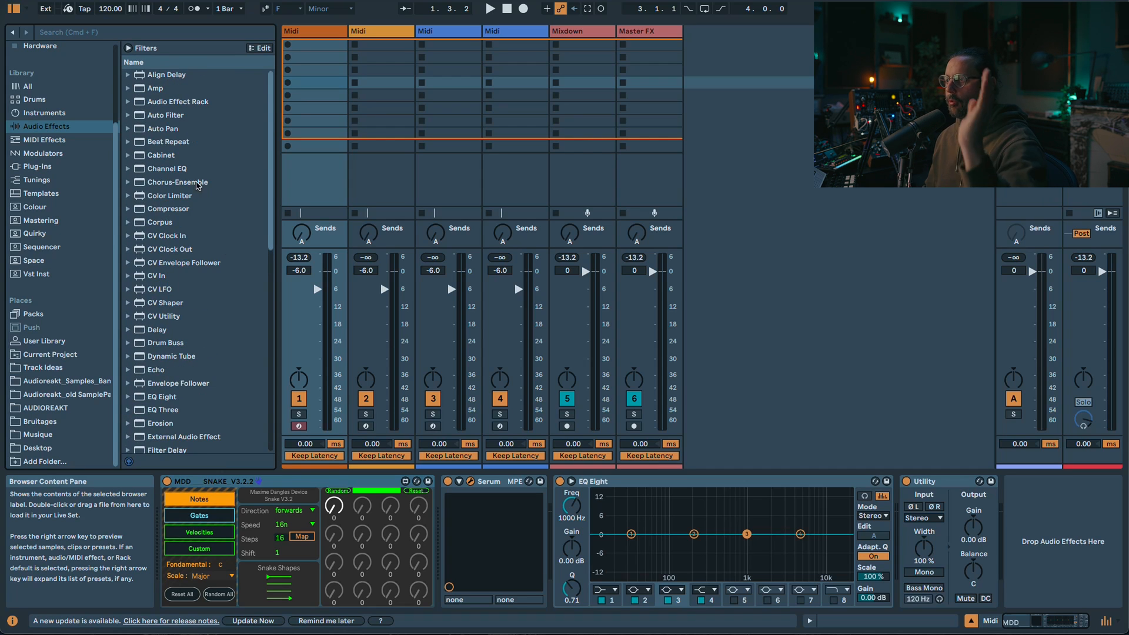
scroll(214, 382, down, 5)
scroll(221, 378, up, 10)
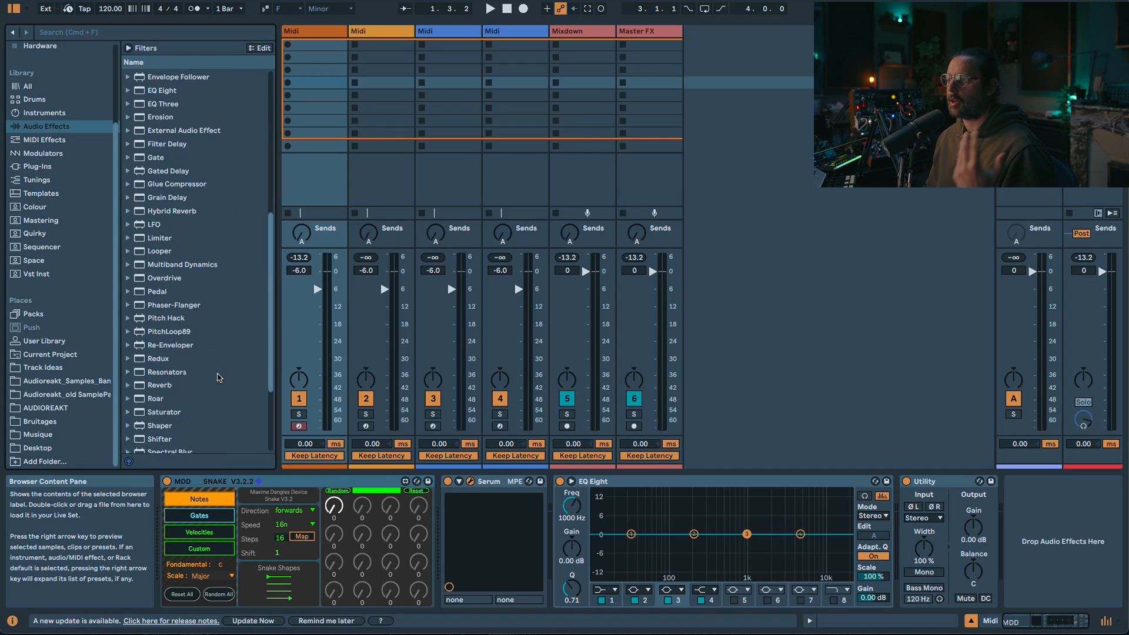
click(129, 49)
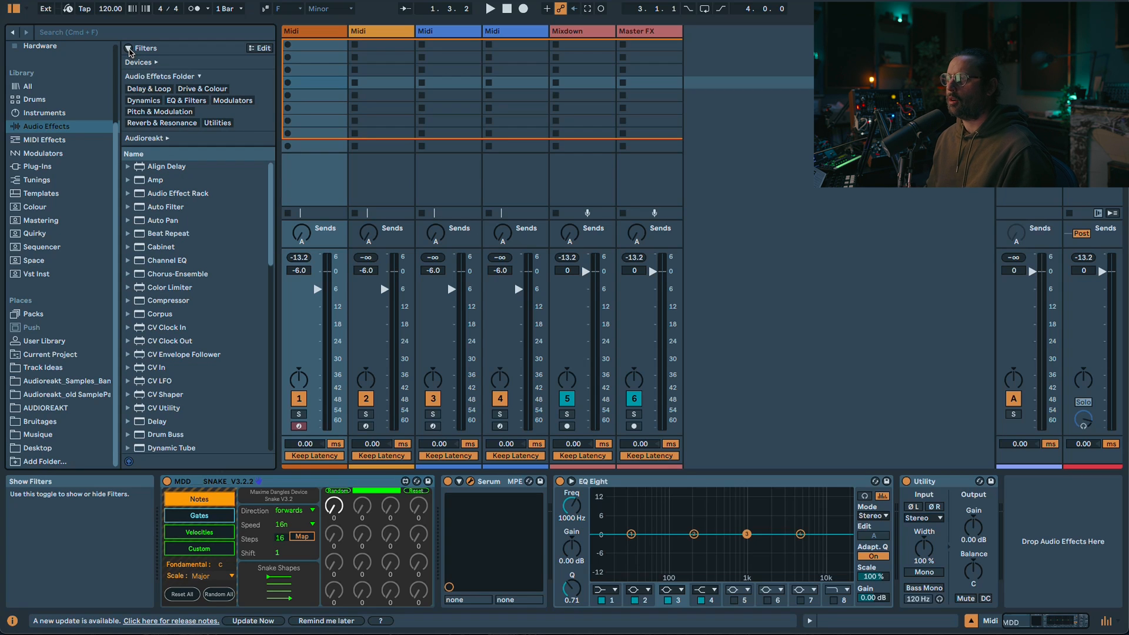
click(129, 50)
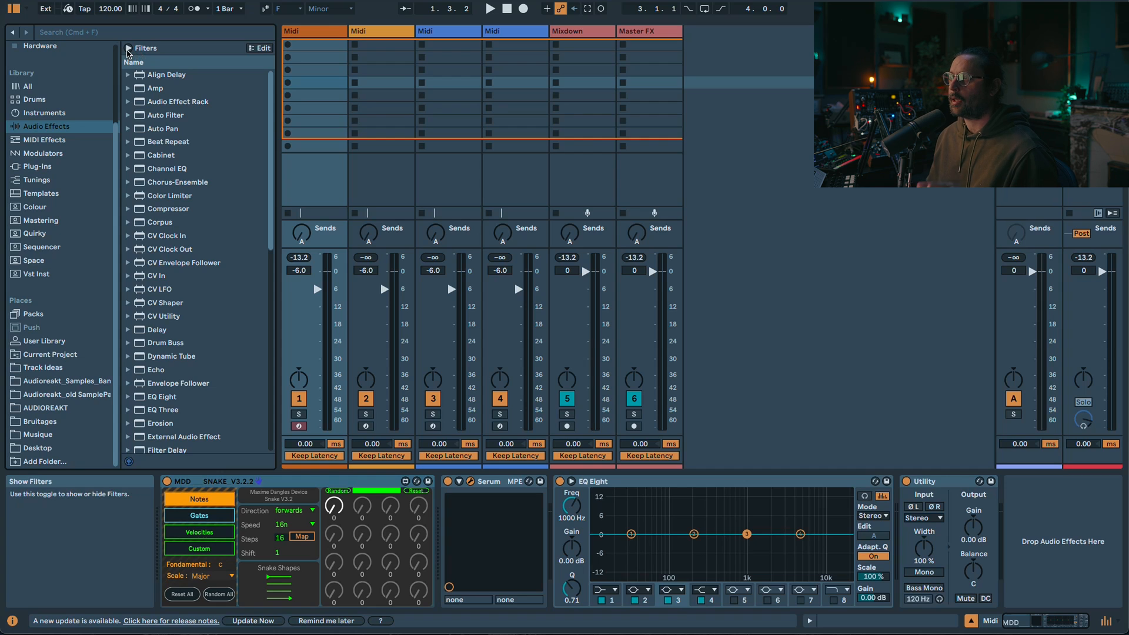
click(129, 50)
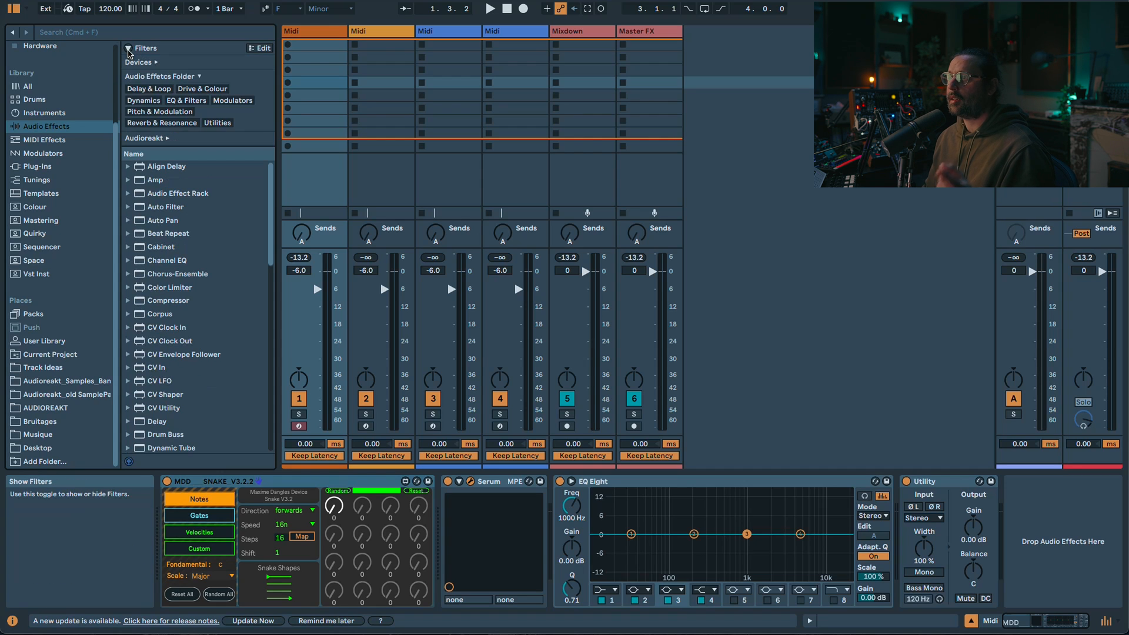
- Examine the MIDI Effects category and check its filters, leaving them hidden
click(61, 140)
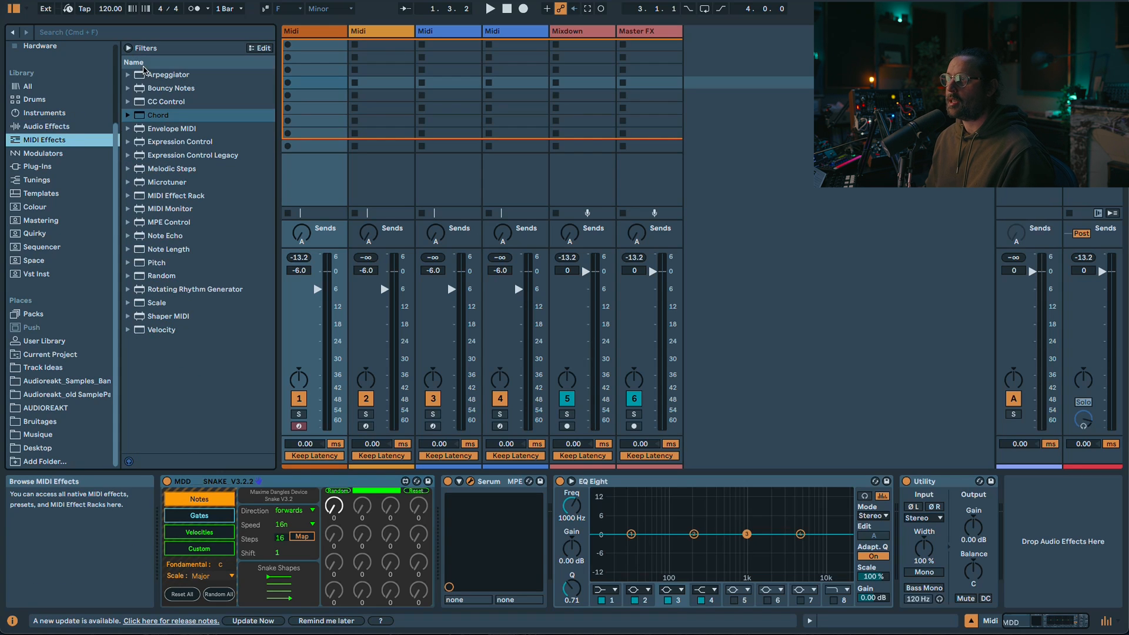
click(128, 49)
click(128, 49)
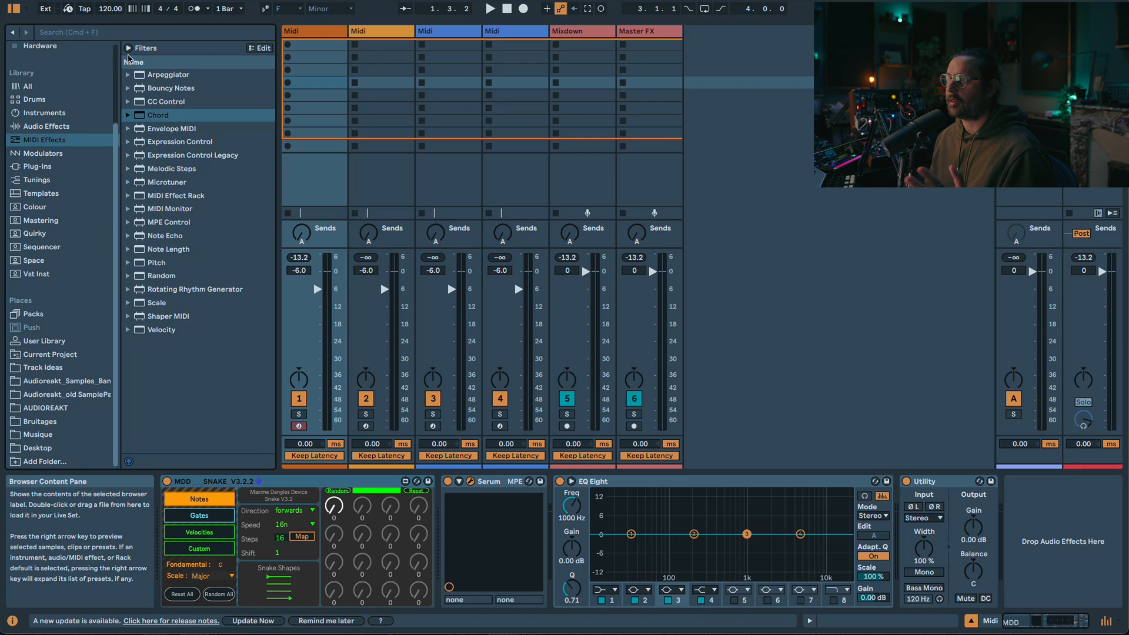
- Preview the Dynamics filter on the Audio Effects, clear it, and examine the Modulators category
click(60, 129)
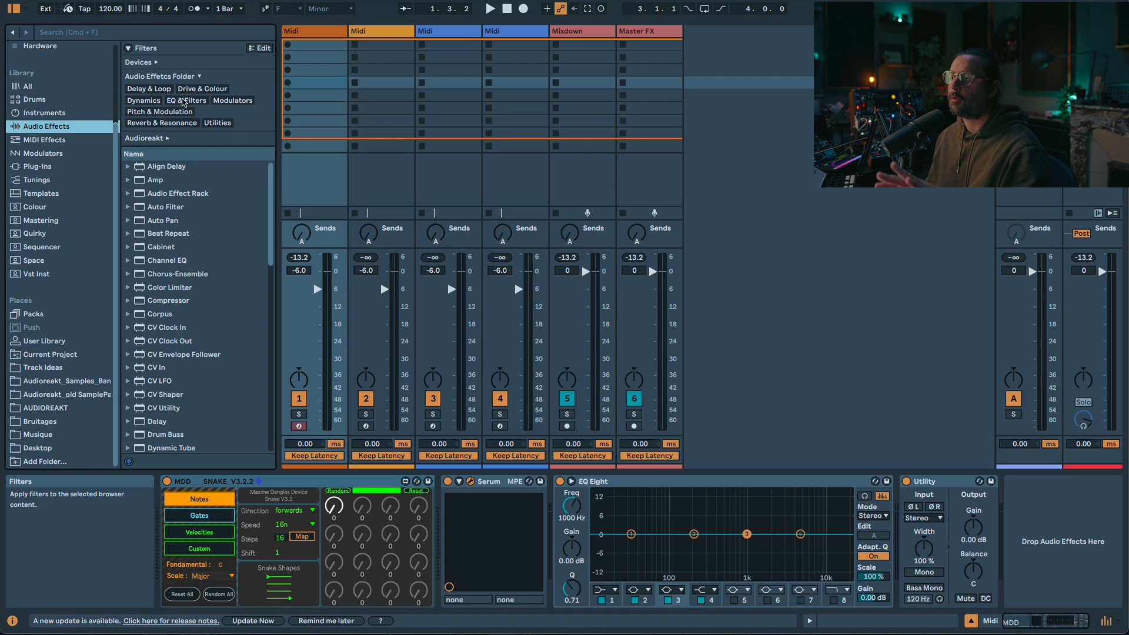
click(143, 101)
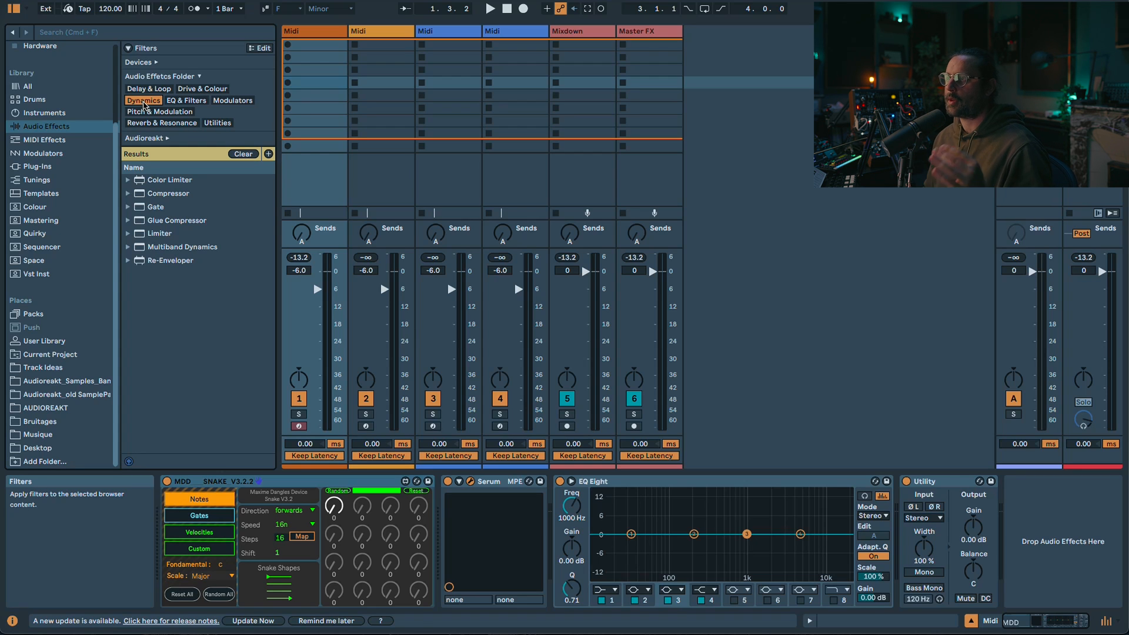
click(144, 101)
click(43, 153)
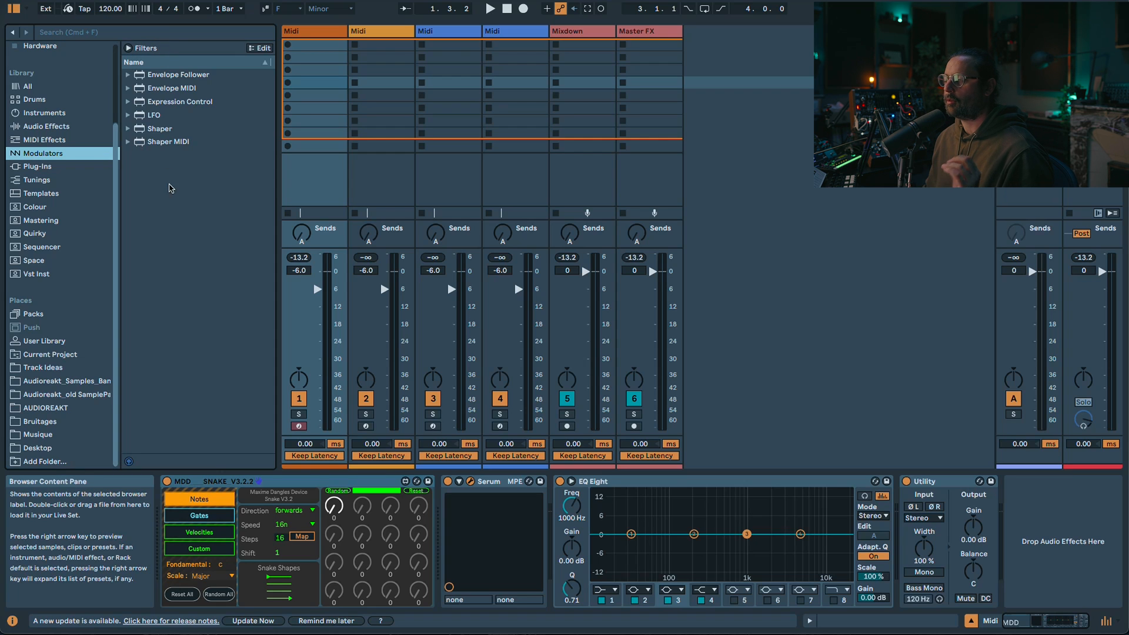
click(128, 50)
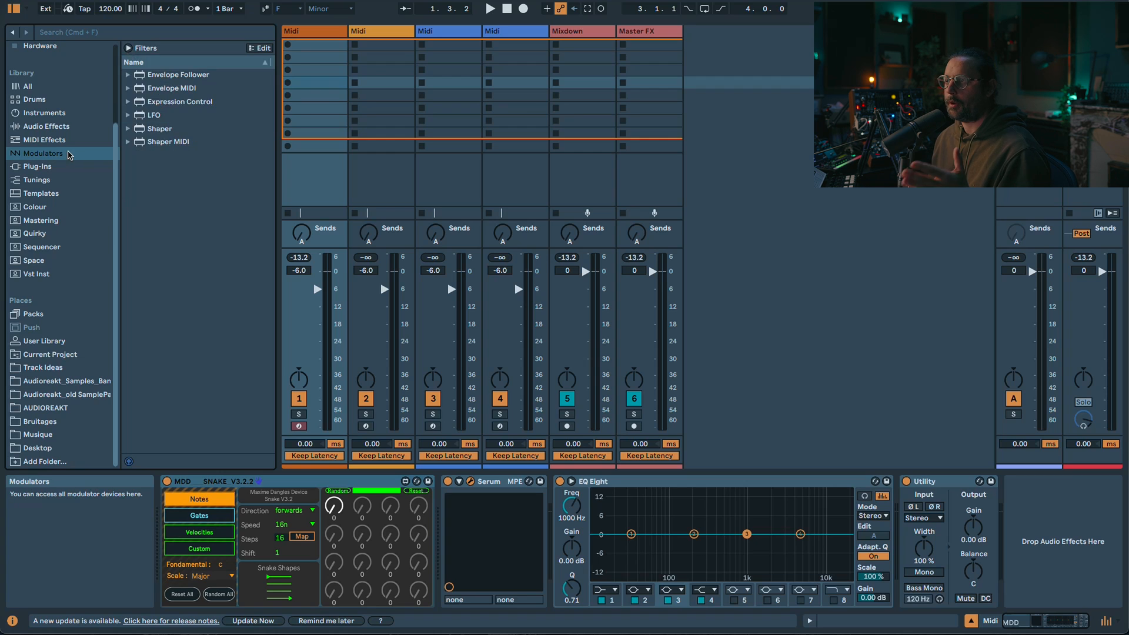
- Hide the Plug-Ins category from the browser's Library section
click(54, 167)
scroll(107, 56, up, 4)
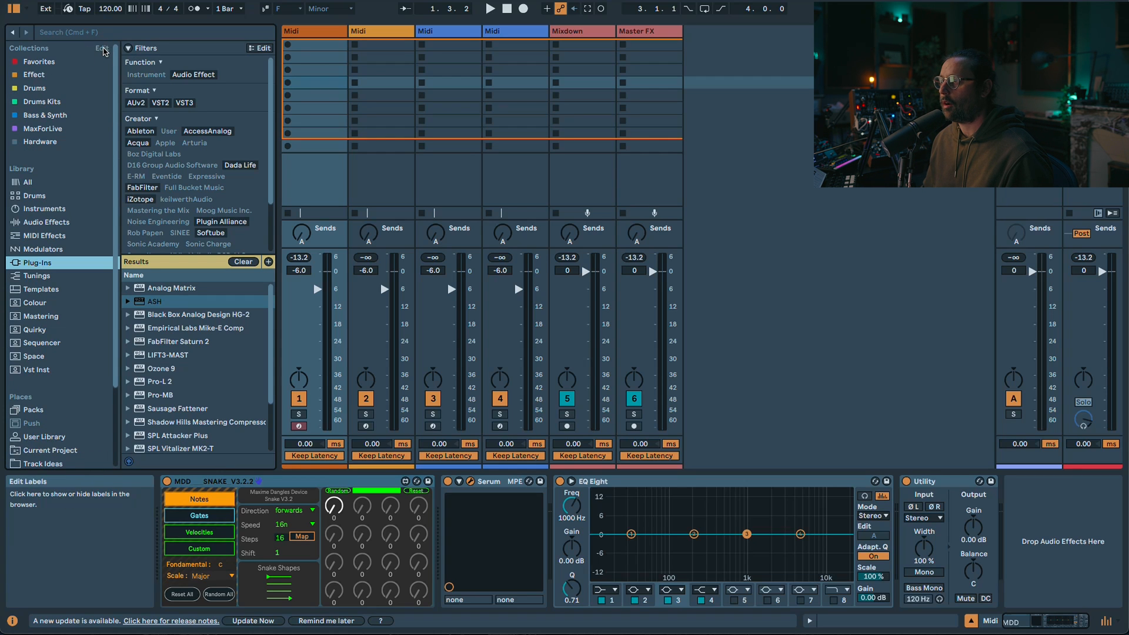
click(100, 48)
click(107, 289)
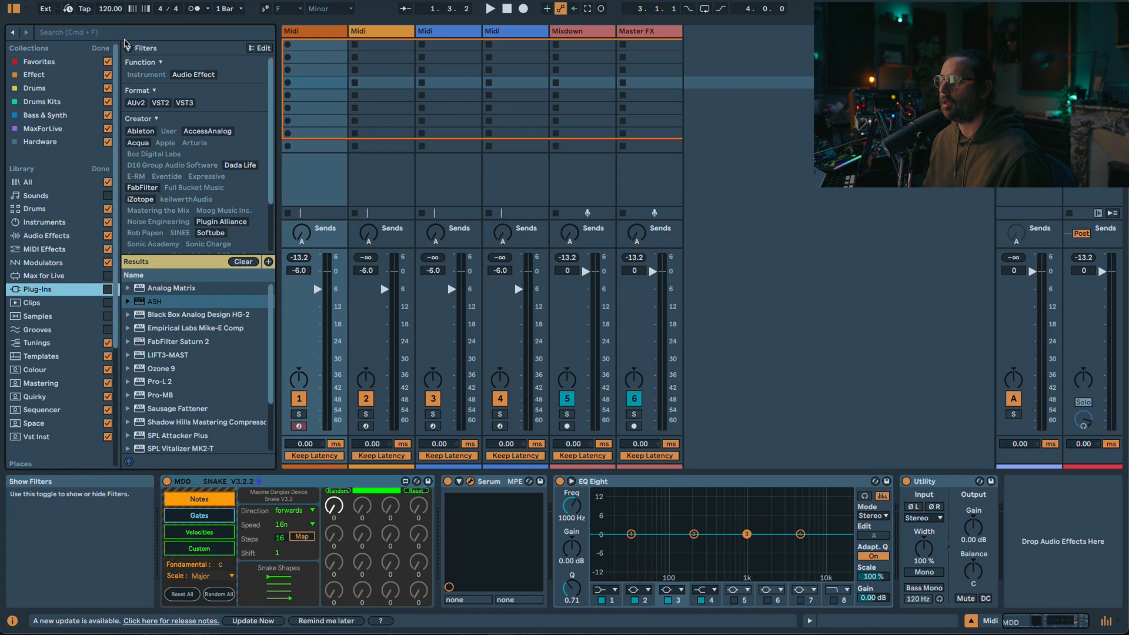
click(103, 48)
scroll(86, 286, down, 3)
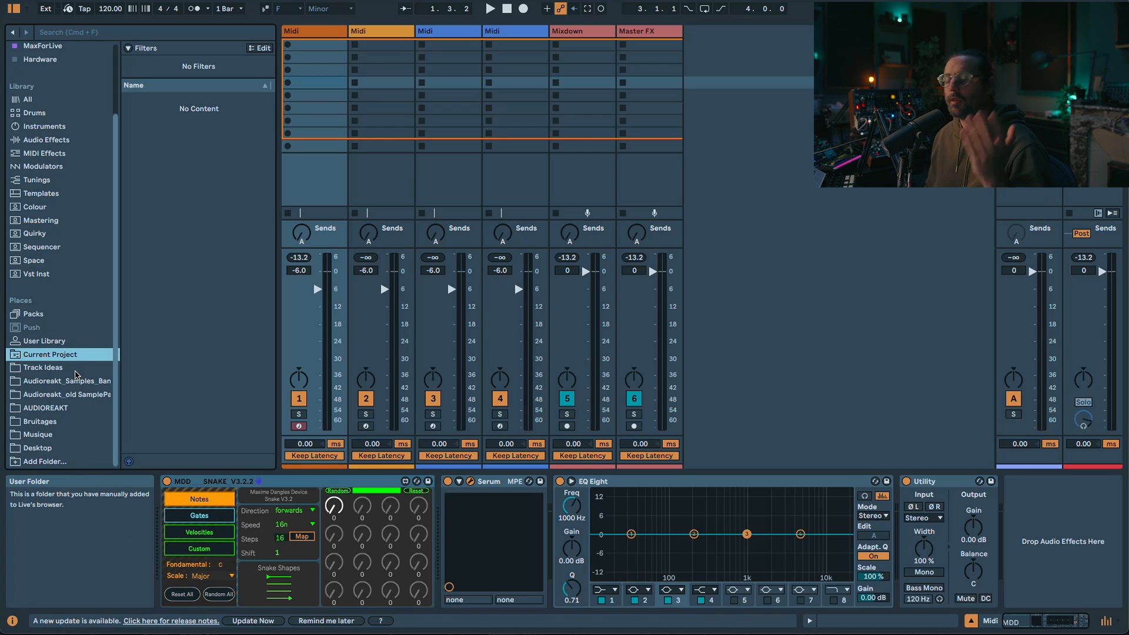
- Check the Musique folder in Places, and load the Midi 5.alc clip from Track Ideas onto a new track after Master FX
click(46, 432)
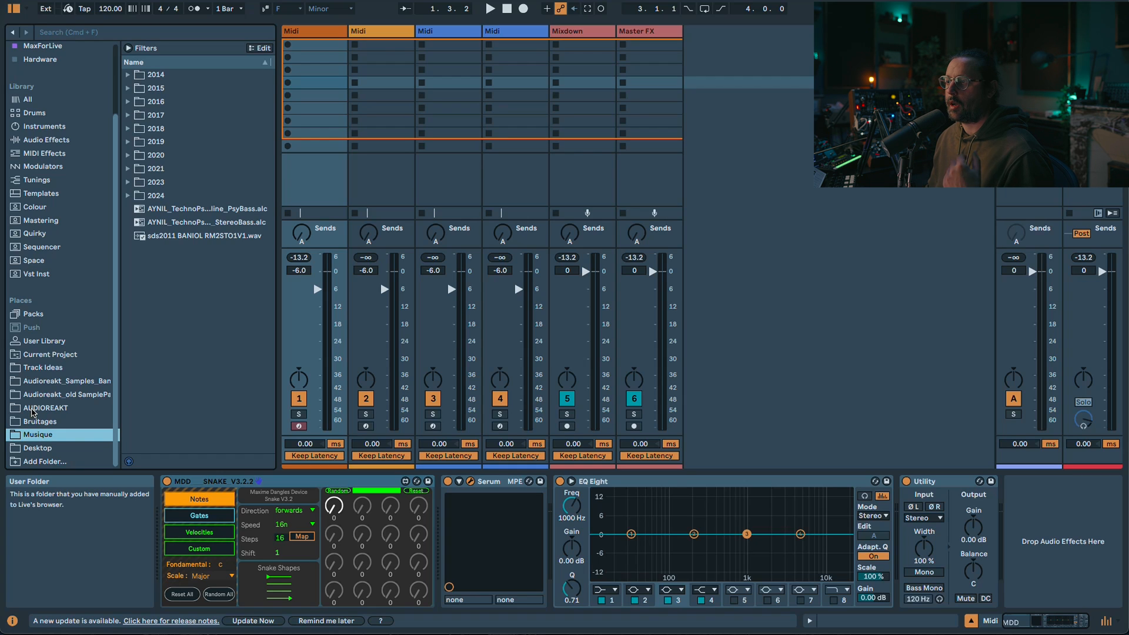
click(35, 368)
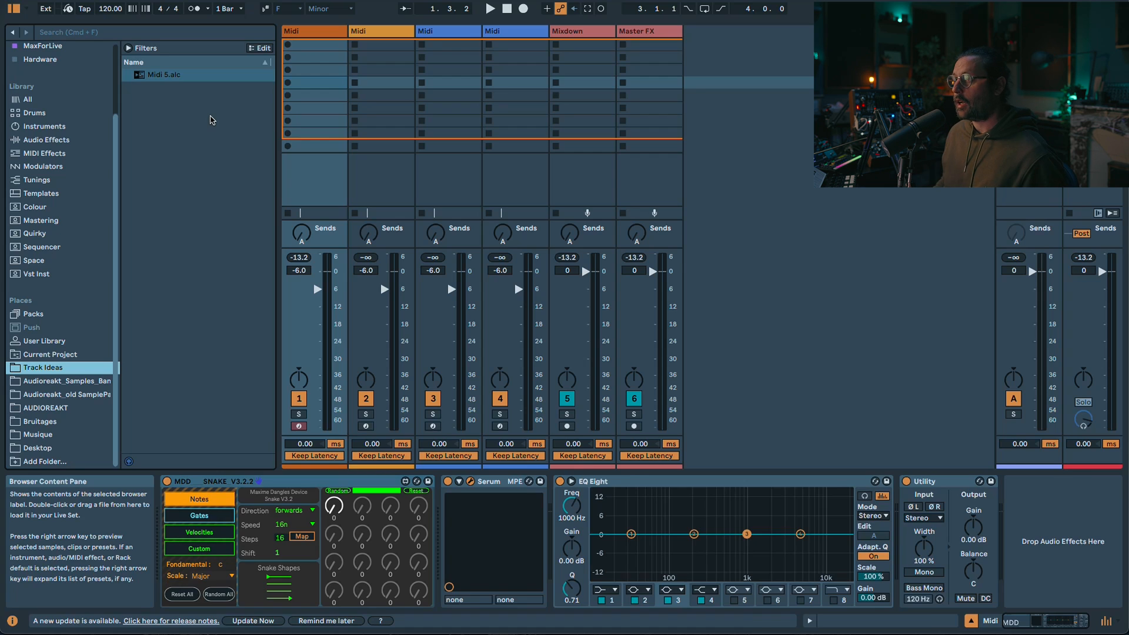
drag(212, 120, 719, 46)
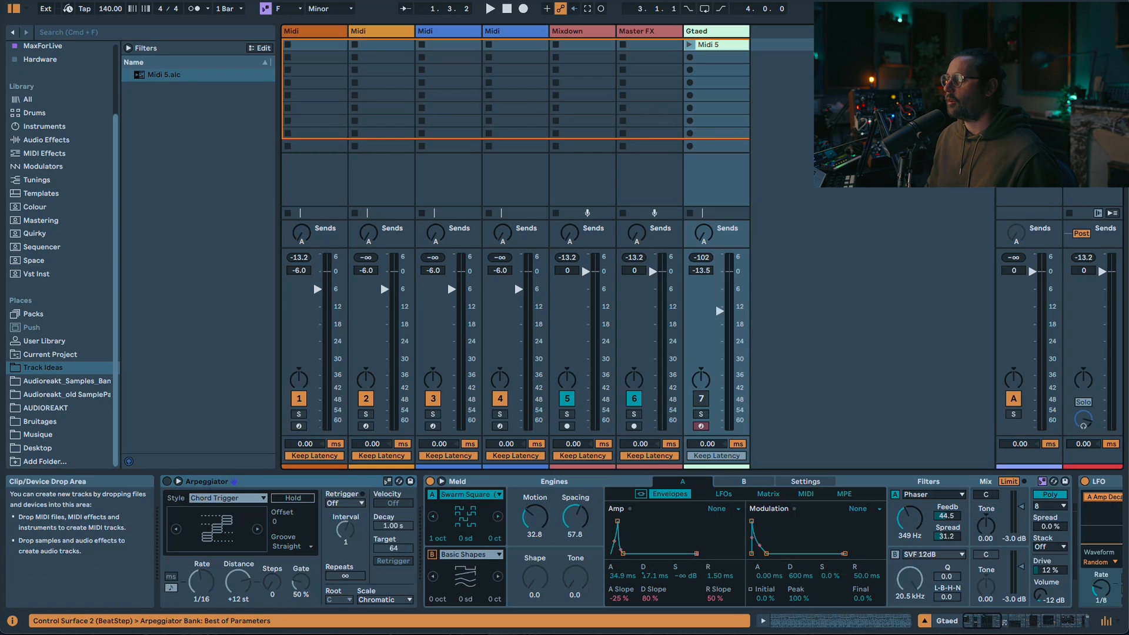
drag(182, 76, 731, 43)
- Delete the imported Gtaed track and look over the Midi 5.alc clip and the browser categories
click(724, 32)
key(Delete)
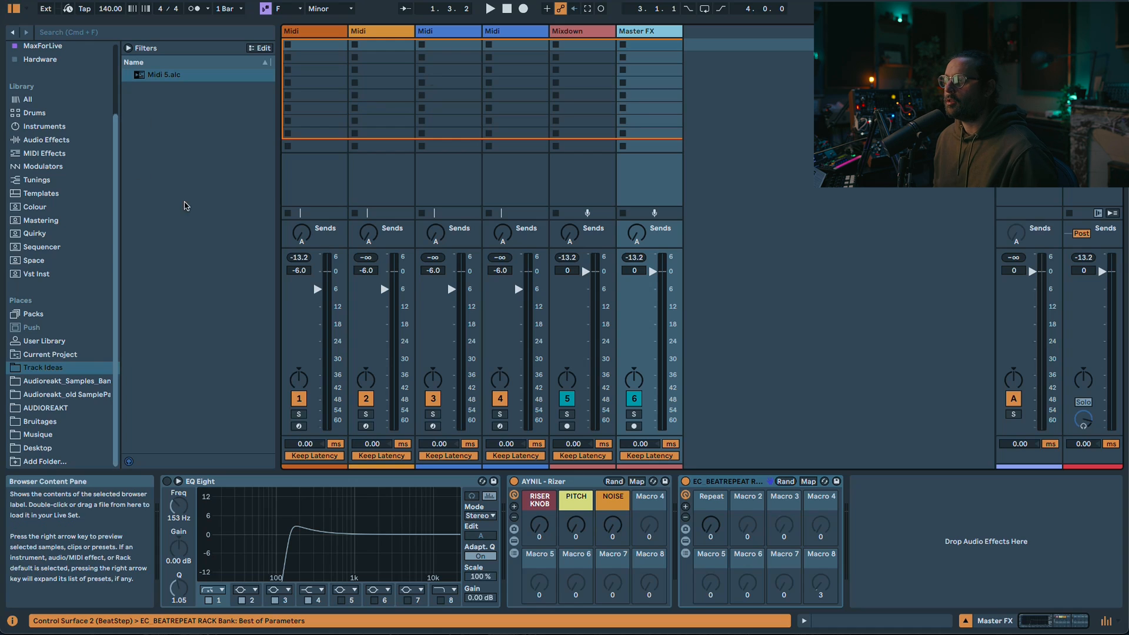
click(152, 74)
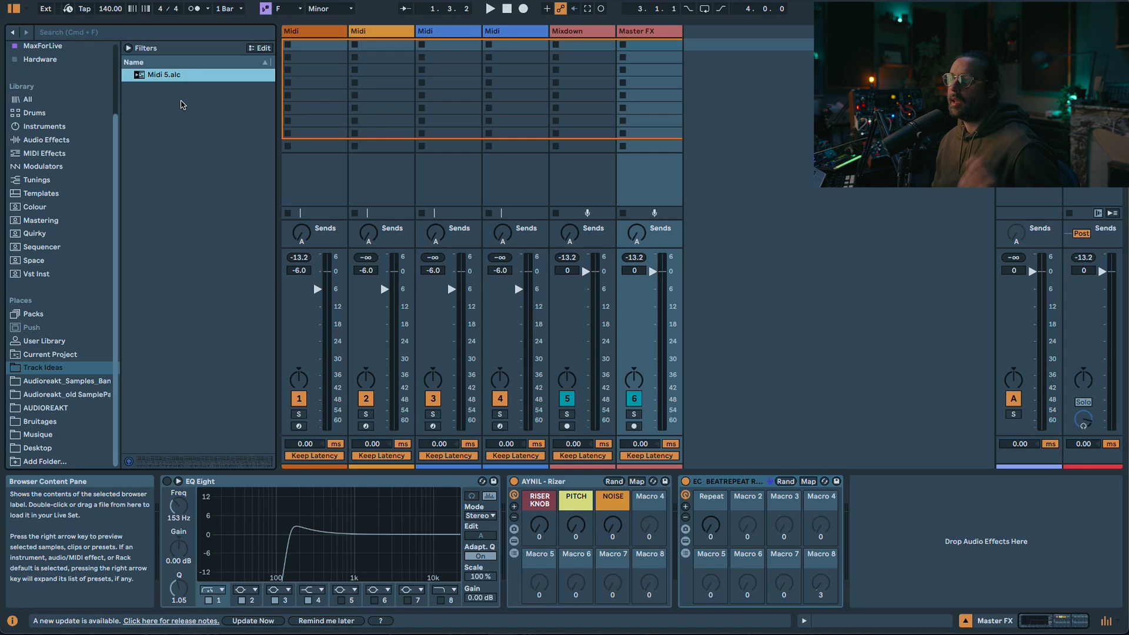
scroll(75, 327, up, 3)
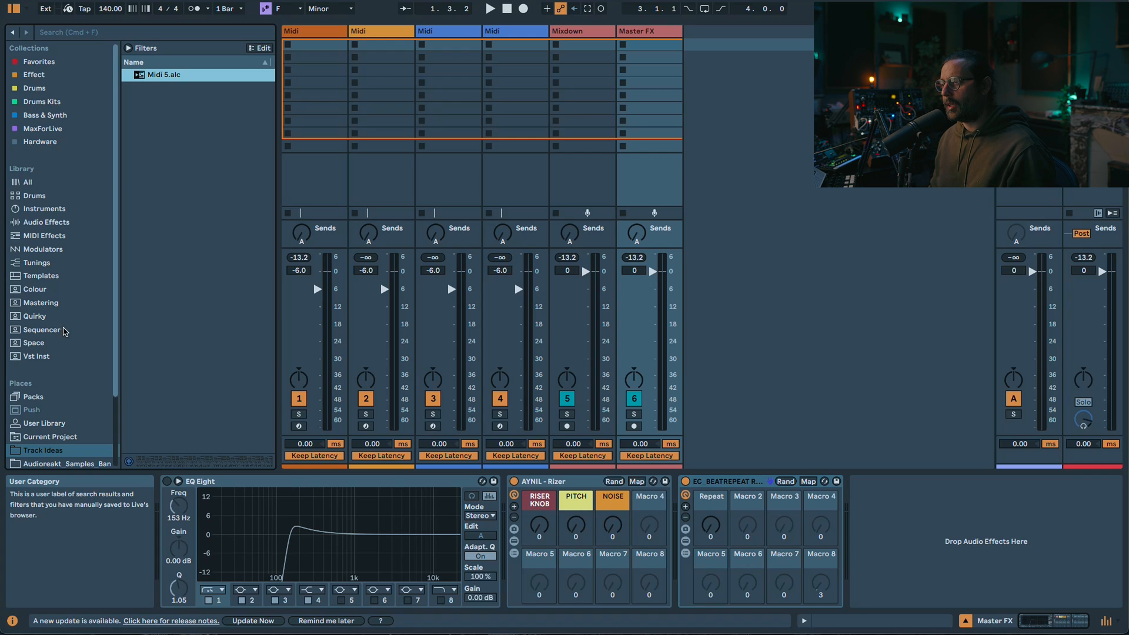
scroll(34, 330, down, 2)
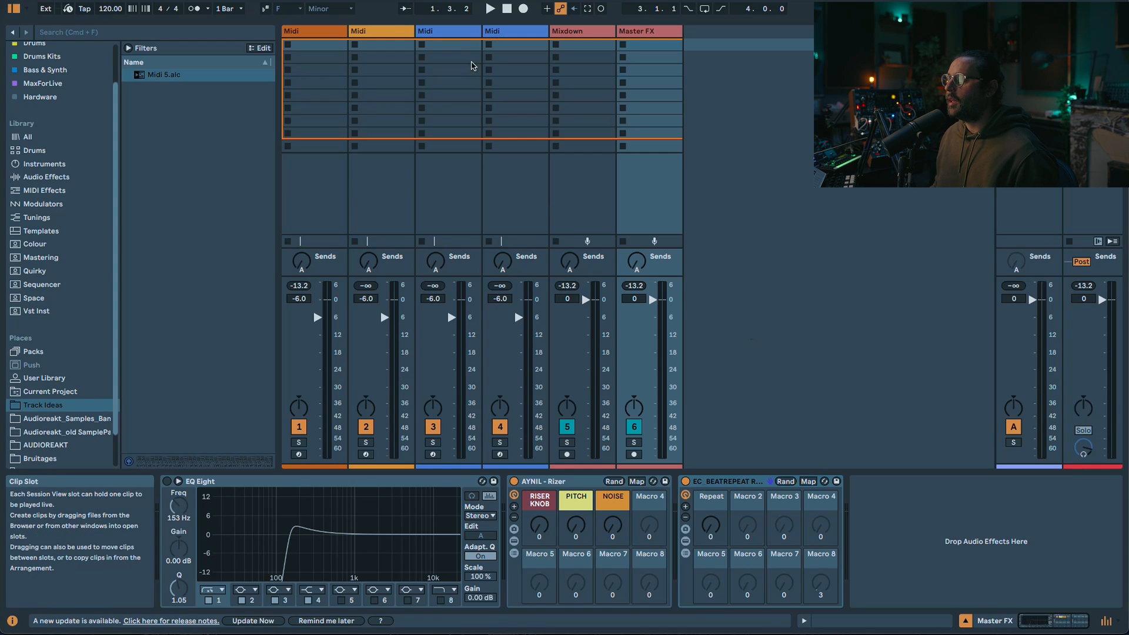
- Insert a new MIDI track and a new audio track after Master FX, and compare the devices each one loads
click(633, 34)
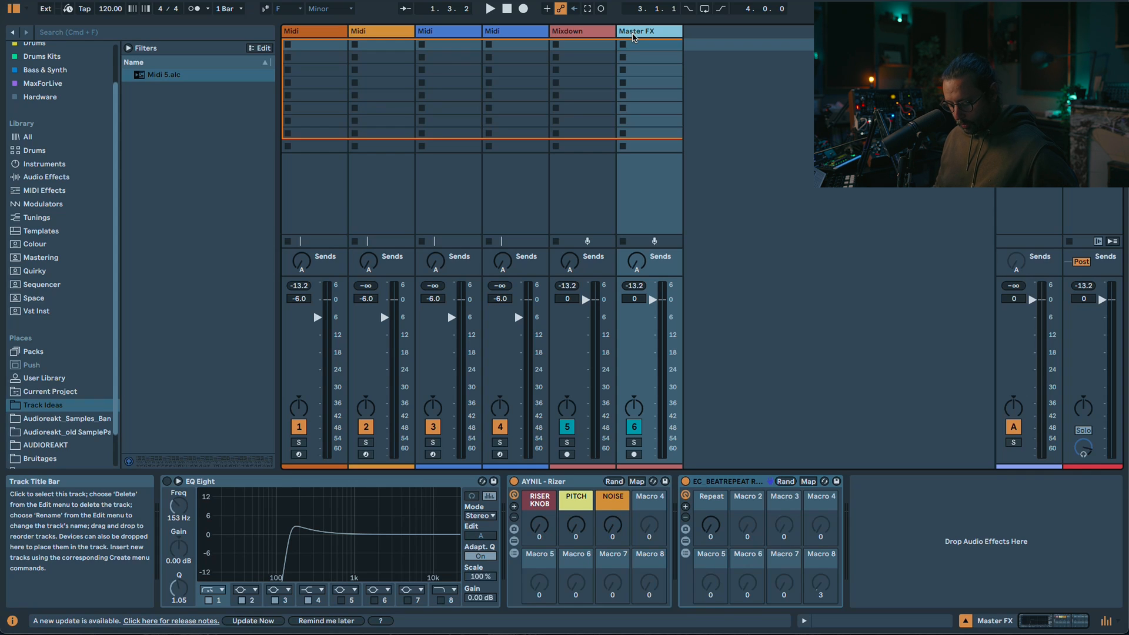
key(super+shift+t)
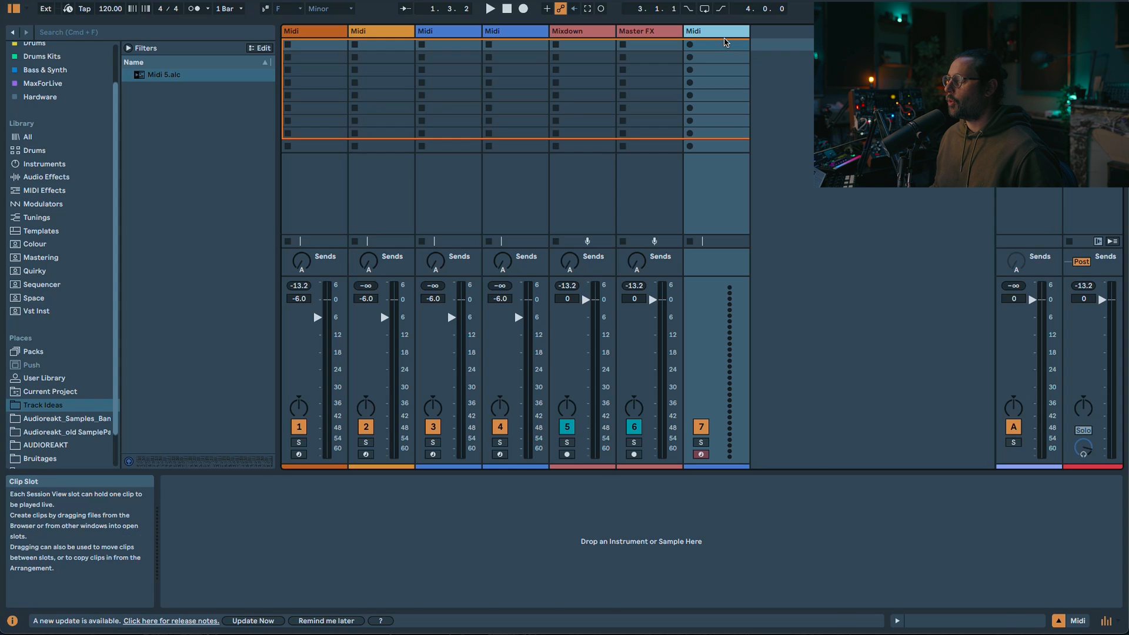
key(super+t)
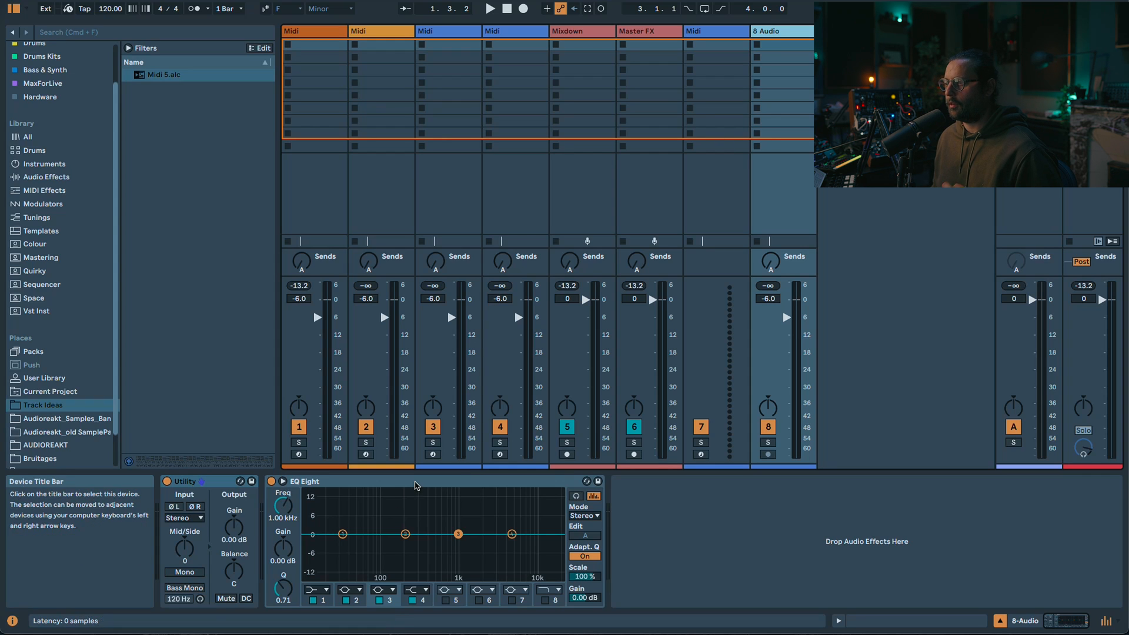
click(704, 34)
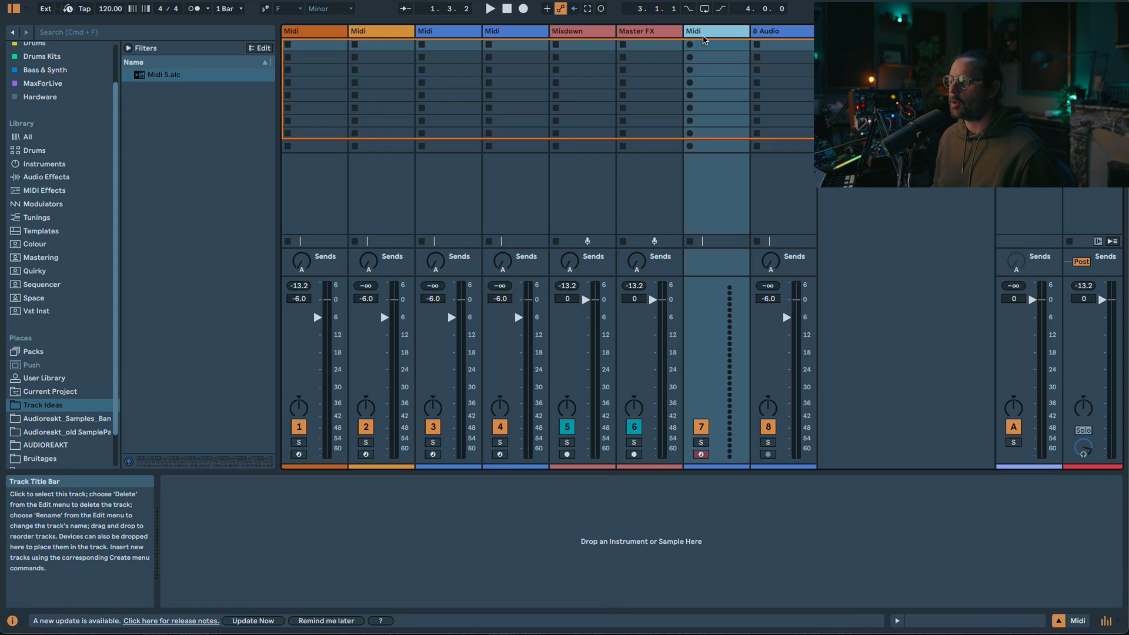
click(772, 33)
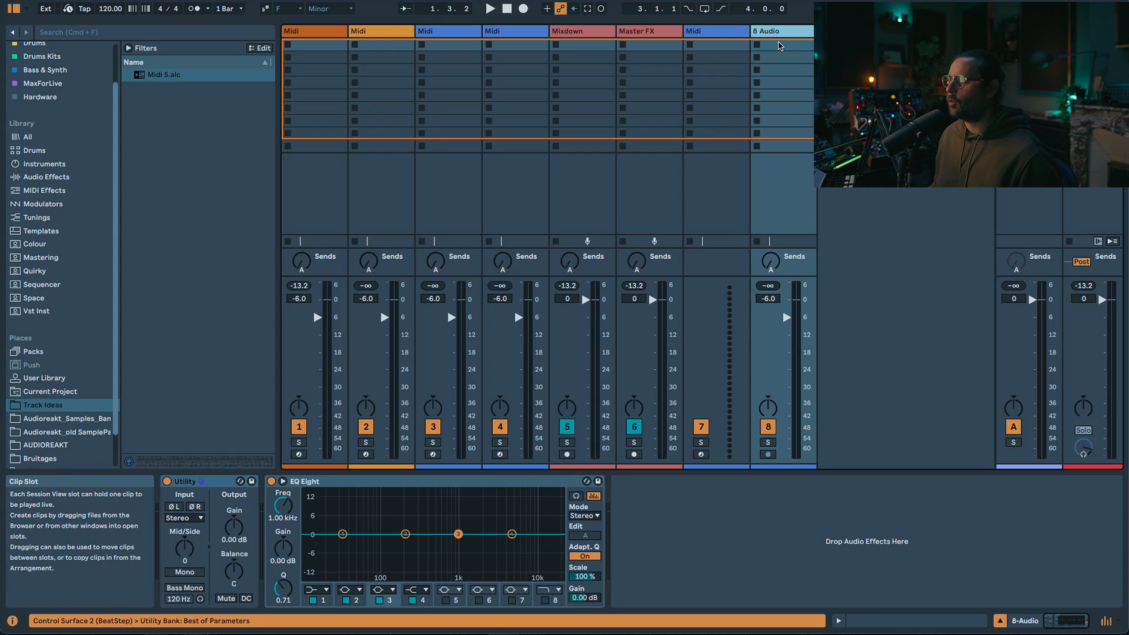
click(739, 37)
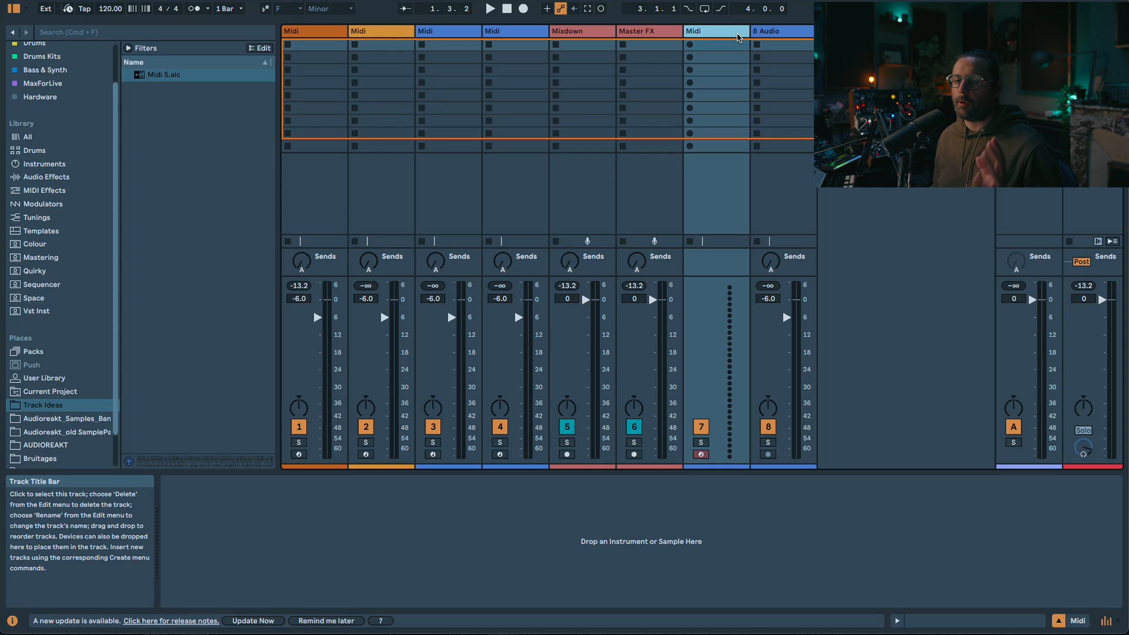
click(767, 36)
- Transfer the Utility and EQ Eight devices from the 8 Audio track to the new MIDI track, placing Utility after EQ Eight
click(356, 482)
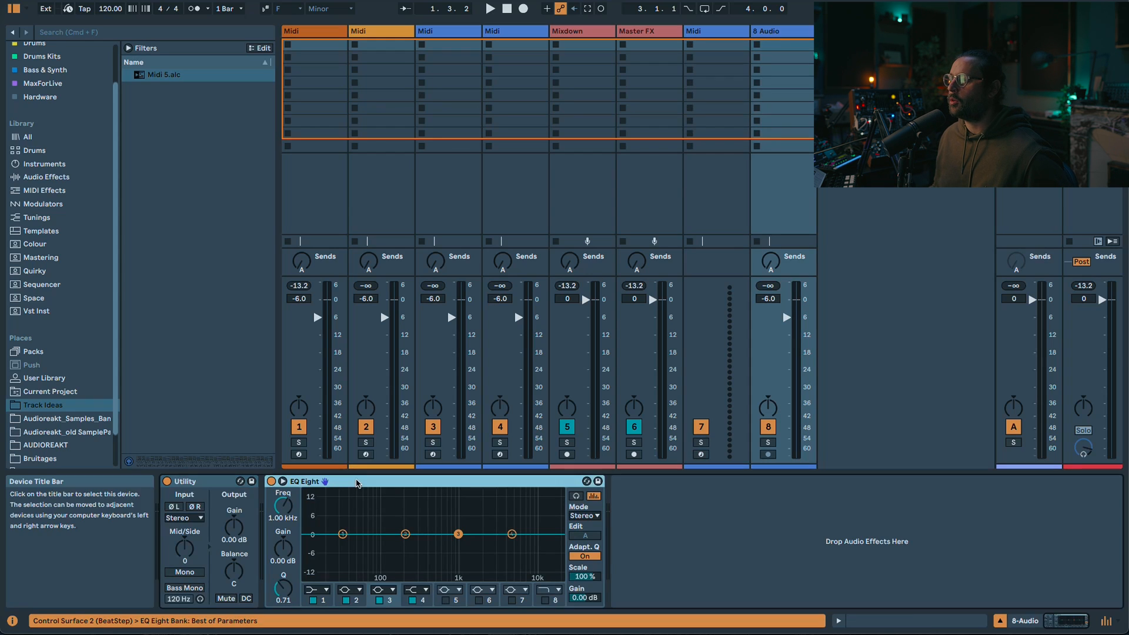
shift+click(218, 482)
drag(216, 484, 694, 36)
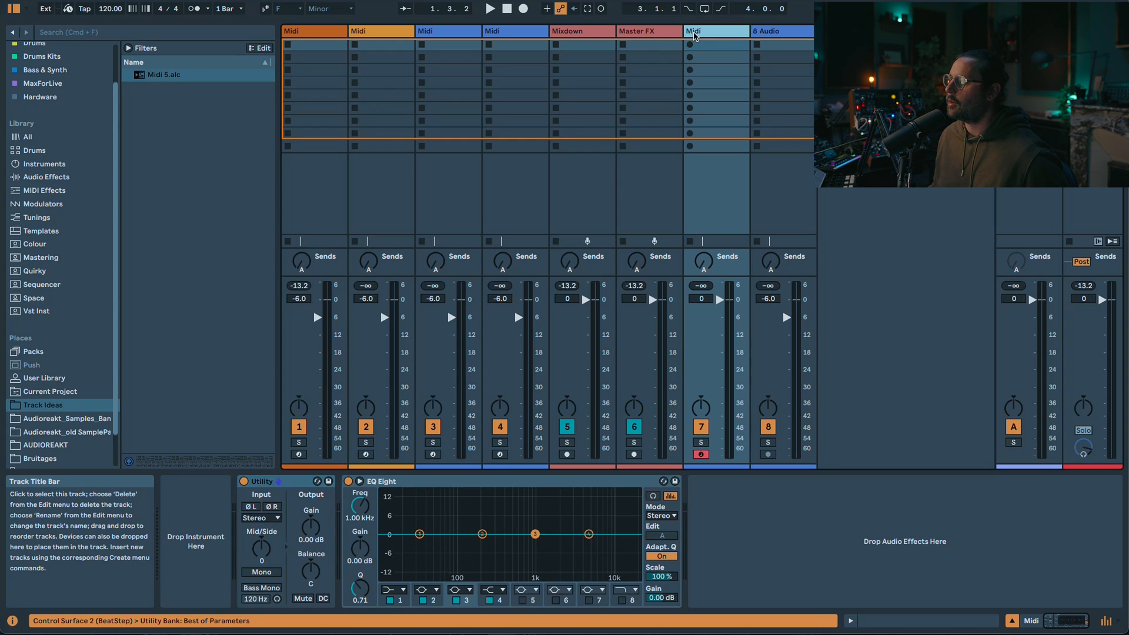
drag(264, 482, 660, 517)
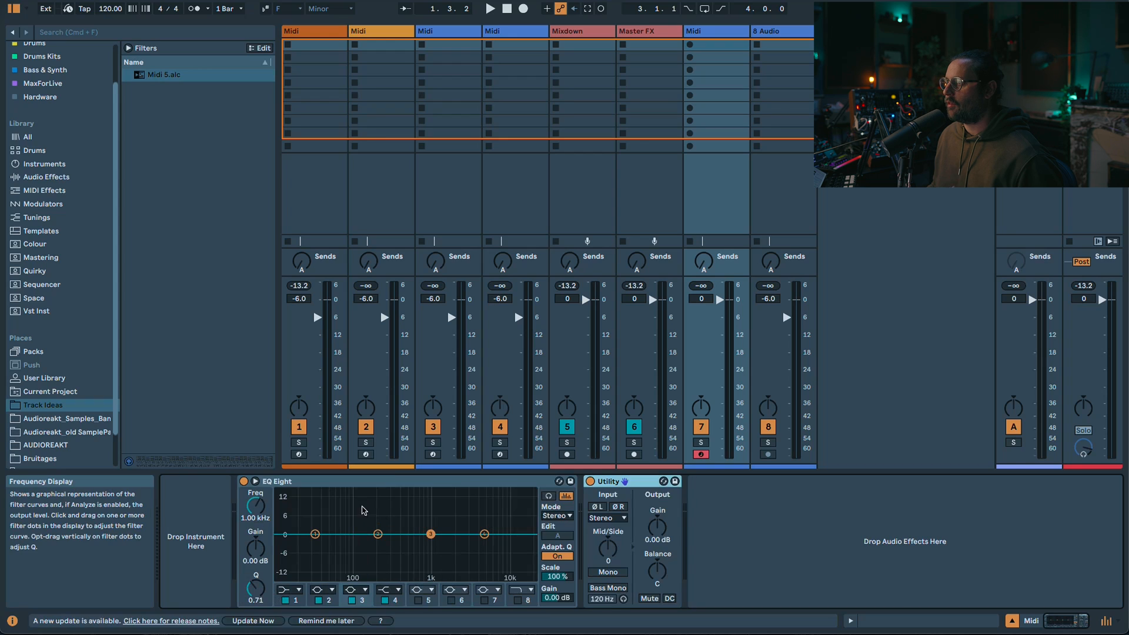
- Set the new MIDI track's volume to -6.0 dB and its MIDI input to FromPush, with the routing section shown
drag(701, 299, 701, 318)
key(super+alt+i)
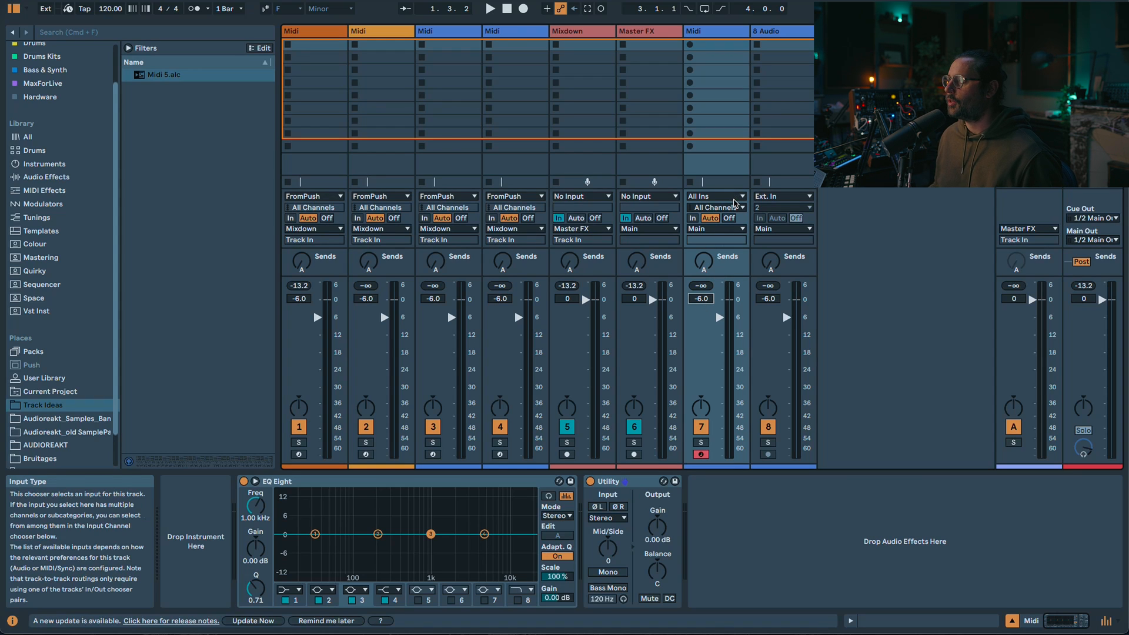
click(735, 200)
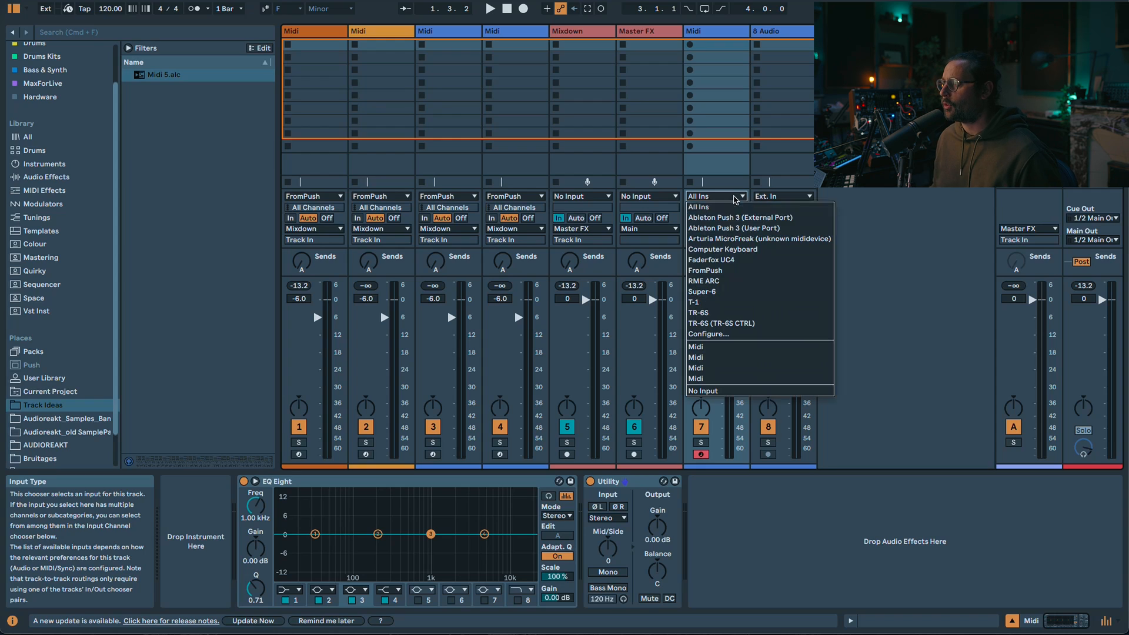
click(736, 270)
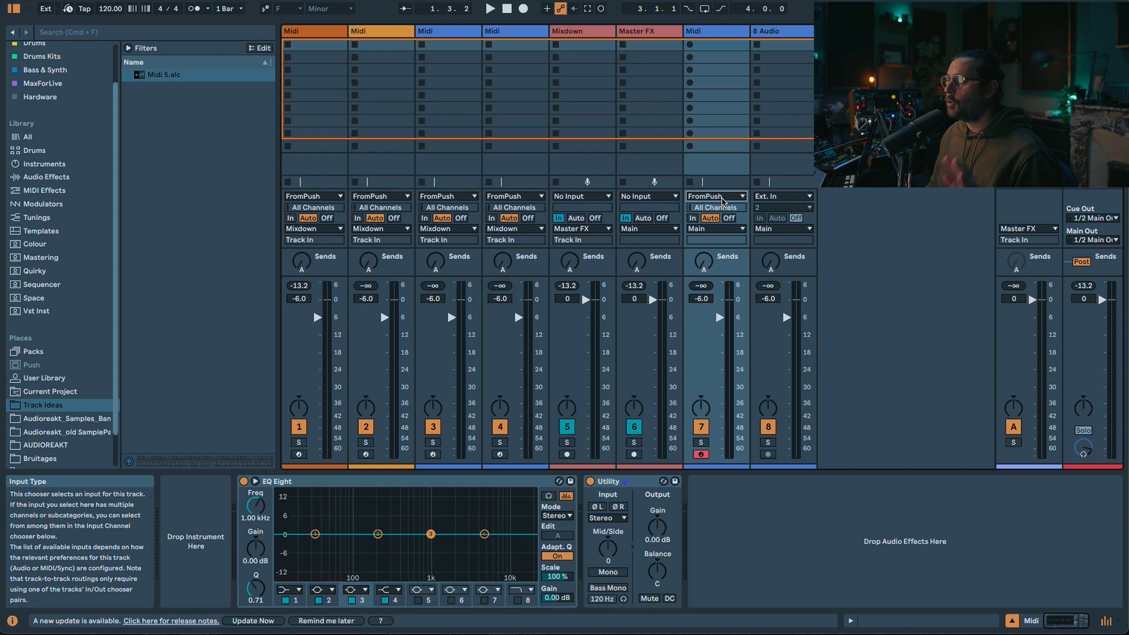
- Route the new MIDI track's output to the Mixdown track
click(723, 200)
click(723, 198)
click(714, 228)
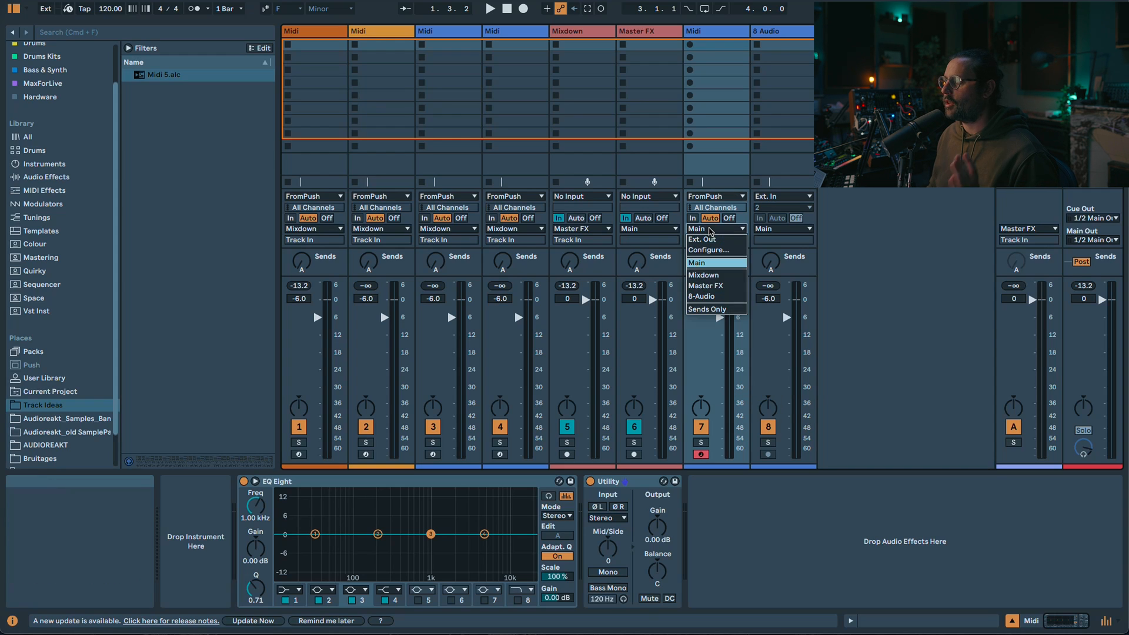
click(706, 276)
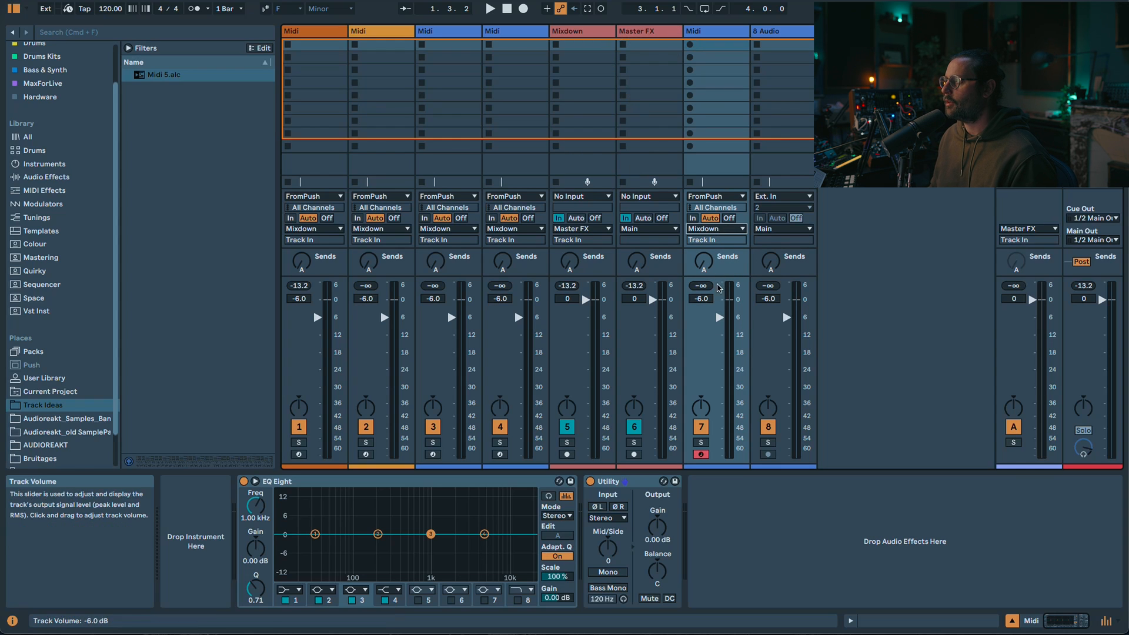
- Save the configured track as the default MIDI track and insert another MIDI track to try the default
right_click(718, 34)
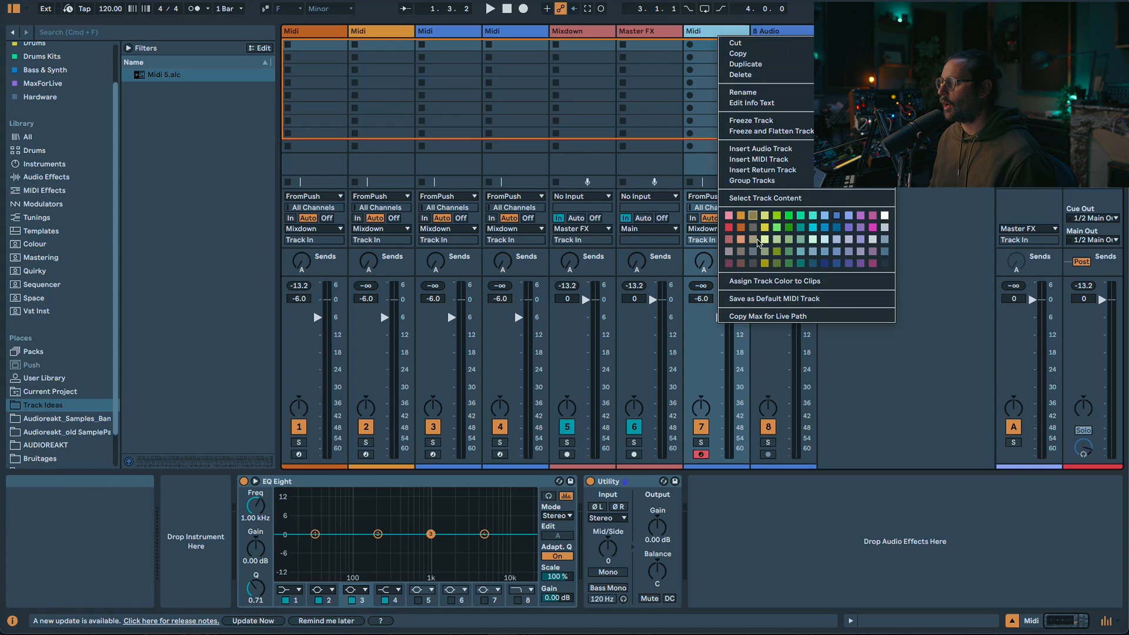
click(764, 300)
click(695, 348)
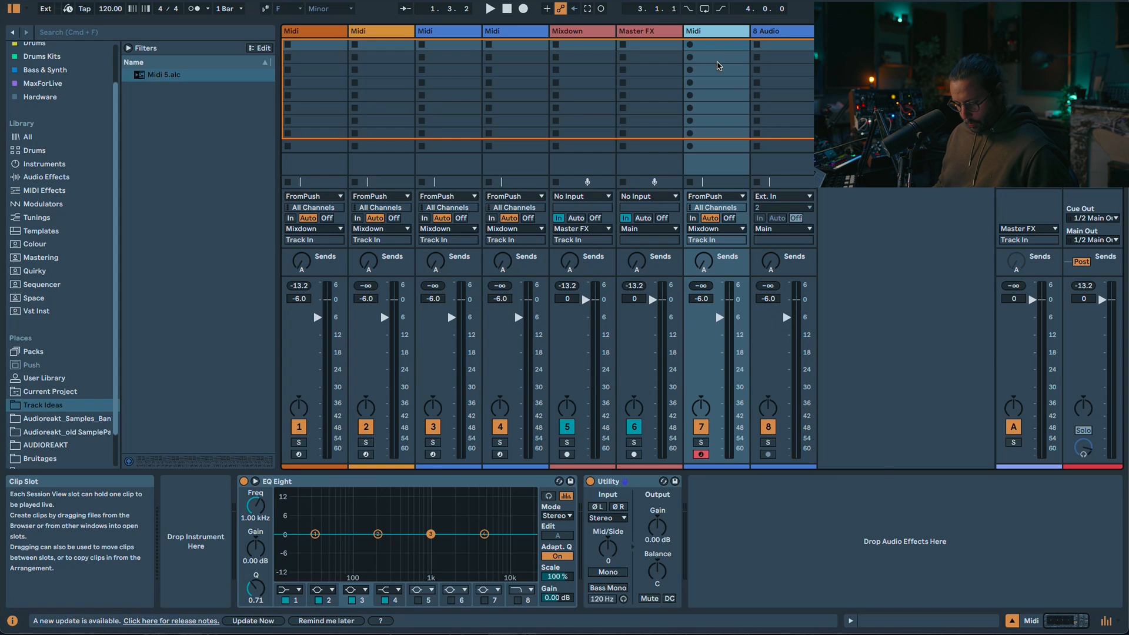
key(super+shift+t)
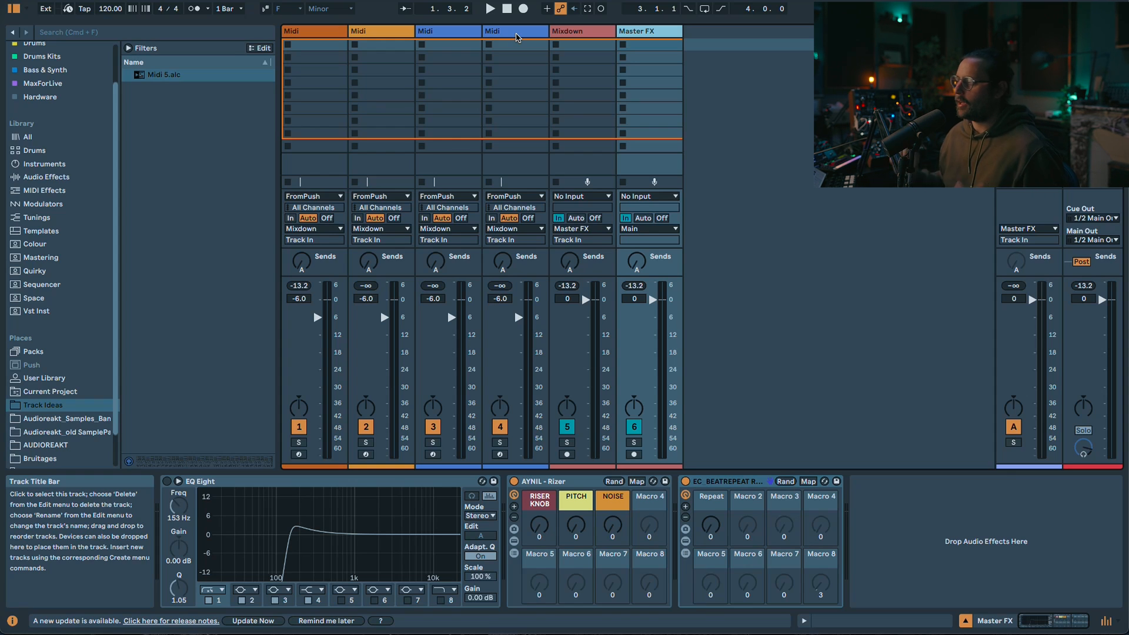
- Inspect the devices on the A Wash Out return, the Mixdown track and the Master FX track
click(1029, 30)
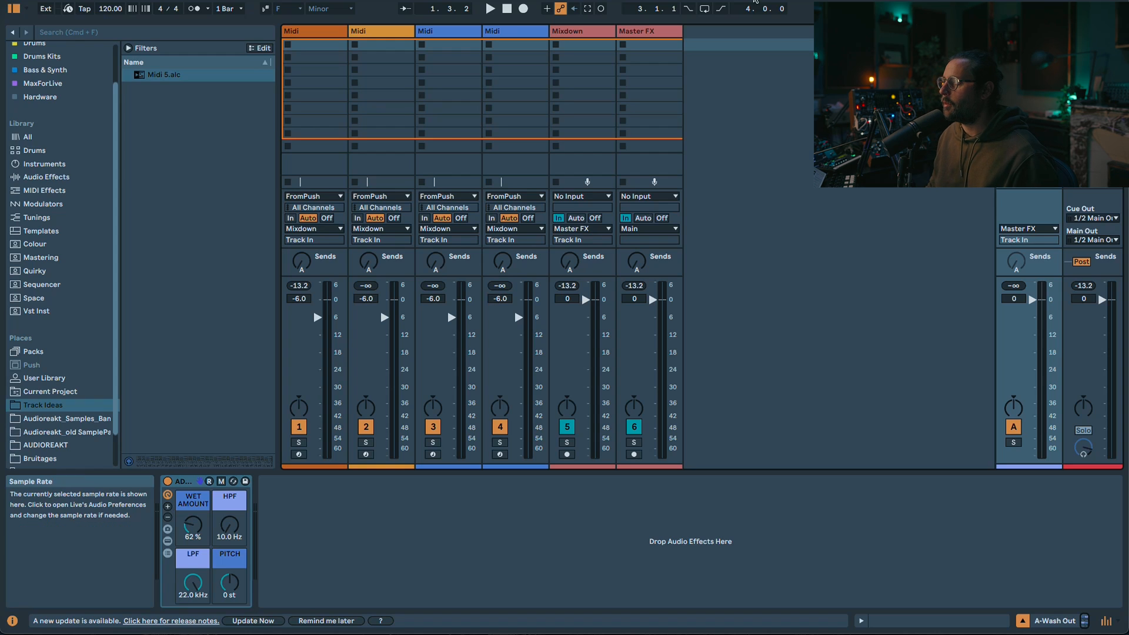
click(579, 32)
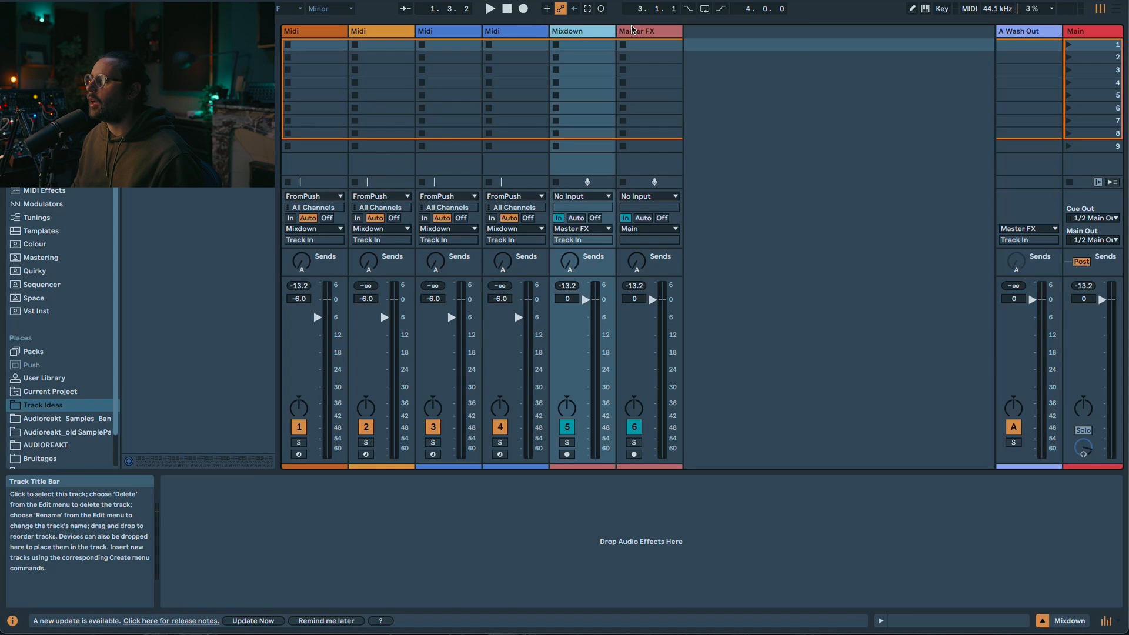
click(632, 31)
- Change the Mixdown track's output routing to Main
click(603, 32)
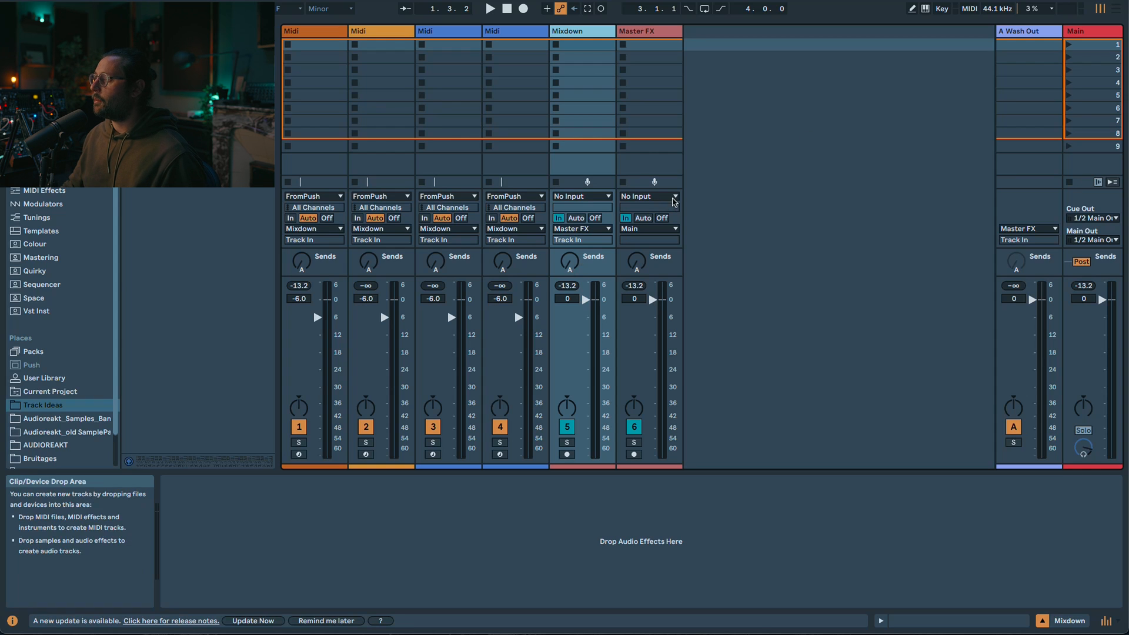
click(582, 228)
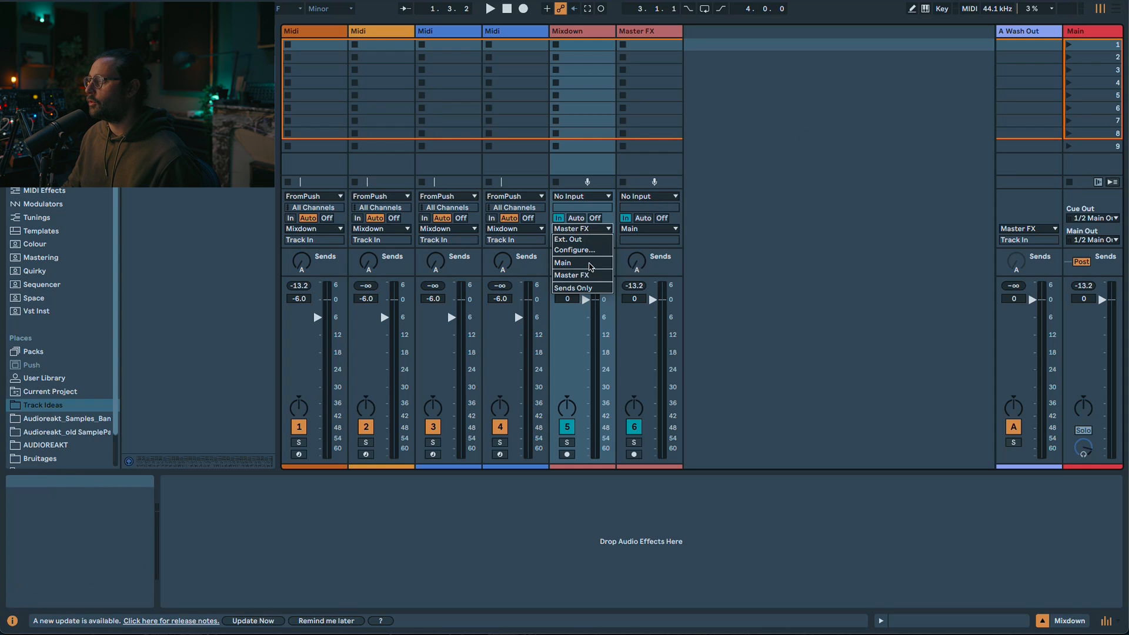
click(564, 262)
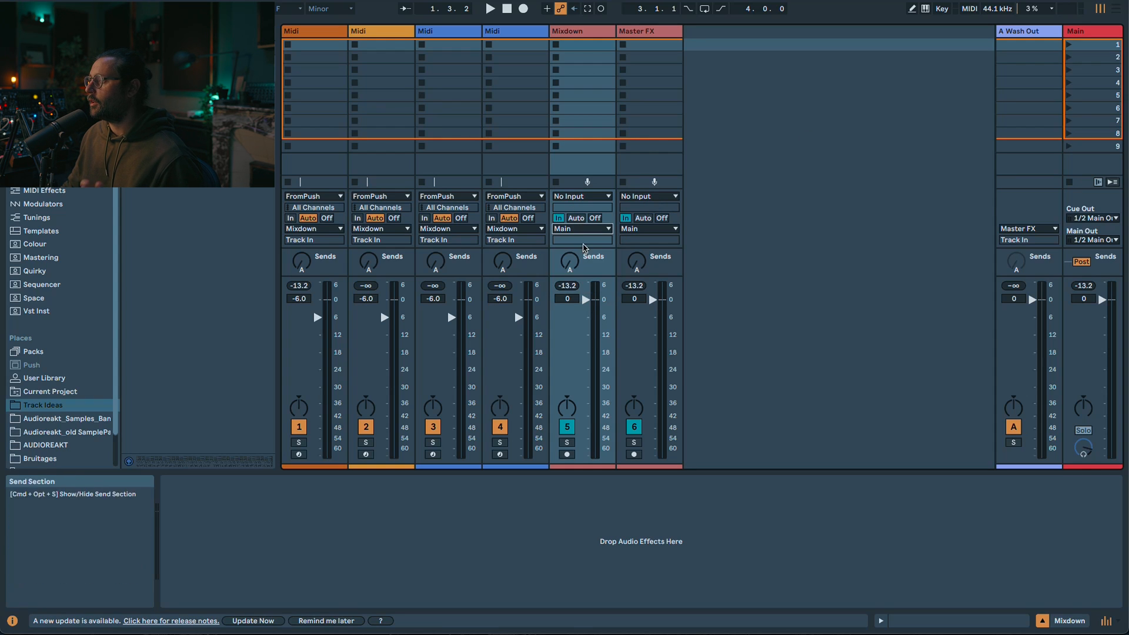
- Examine the Main track's device chain in relation to the A Wash Out and Master FX tracks
click(1100, 33)
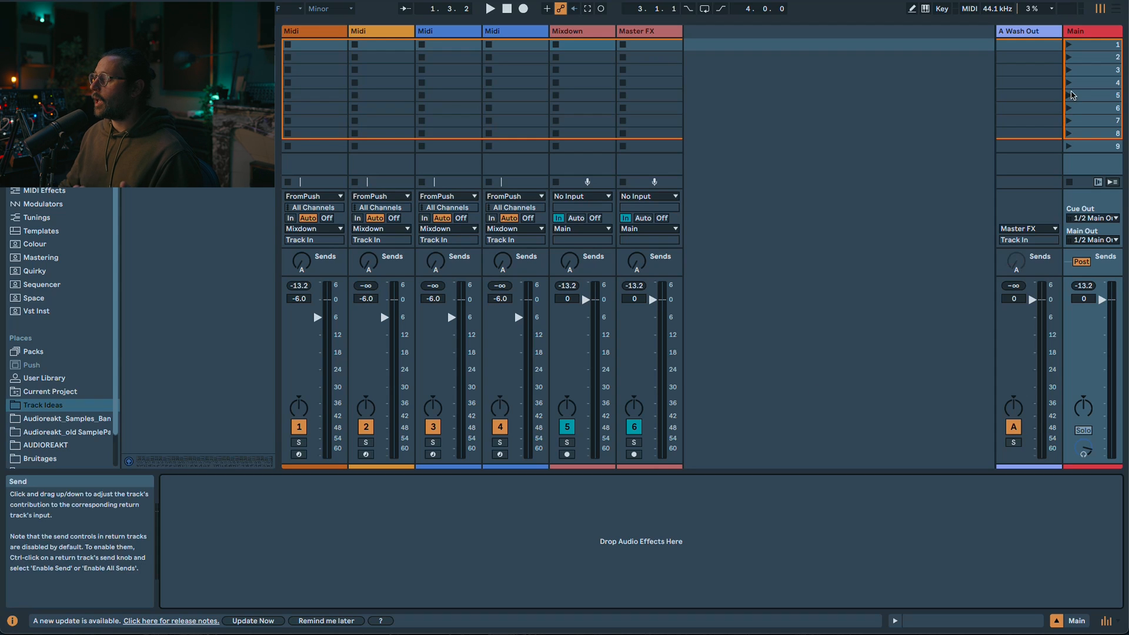
click(1084, 34)
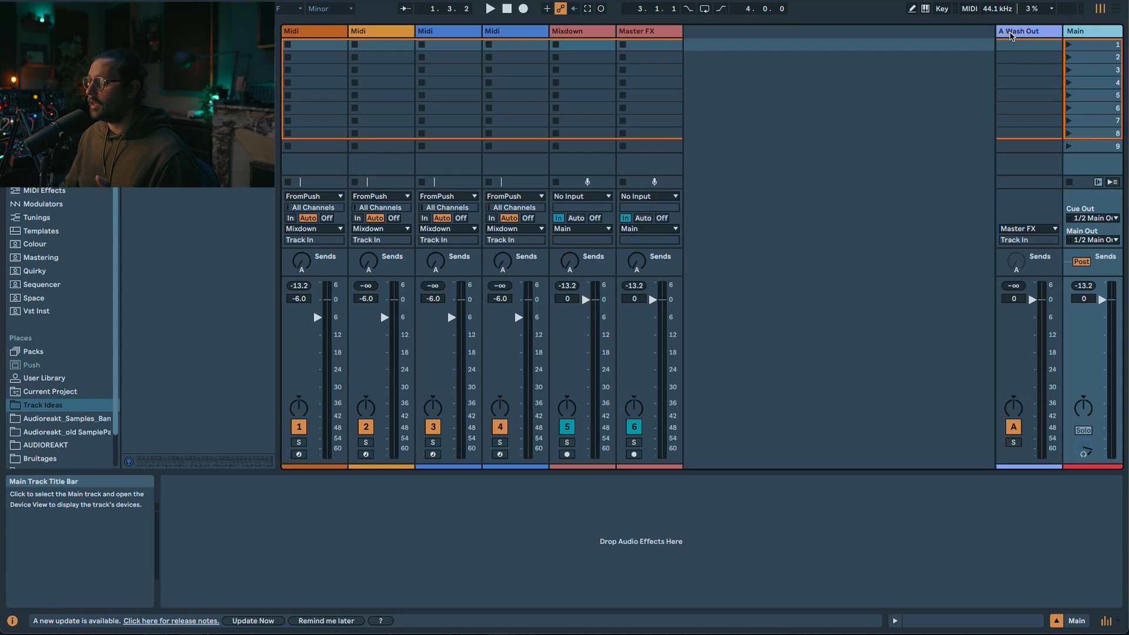
click(669, 36)
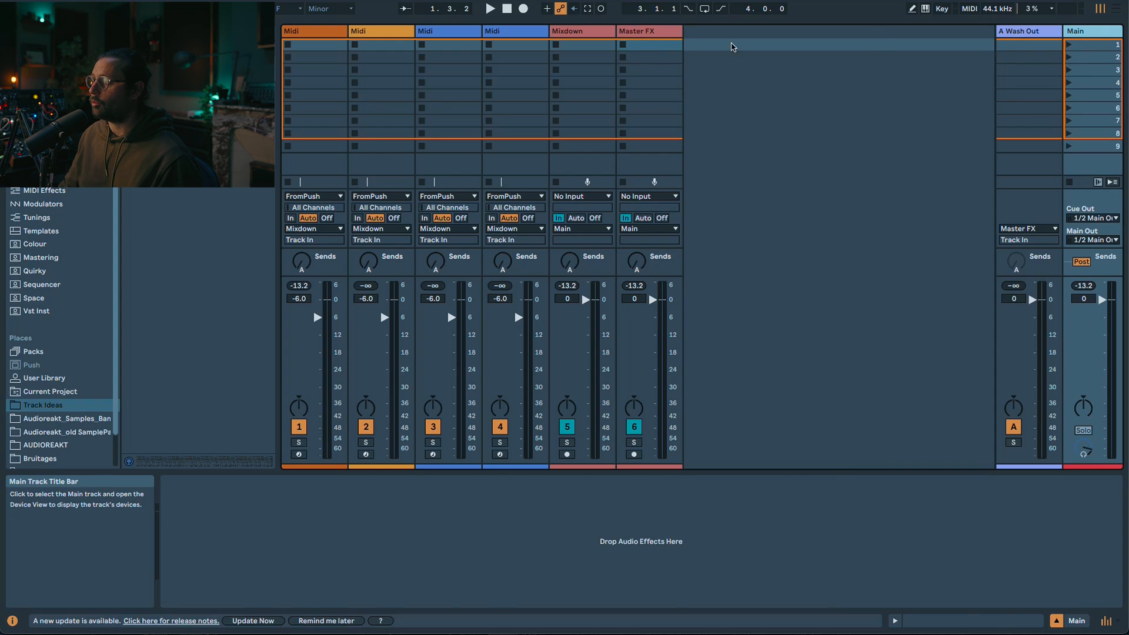
- Route the Mixdown track's output to Master FX and check the Mixdown track's device chain and send
click(636, 34)
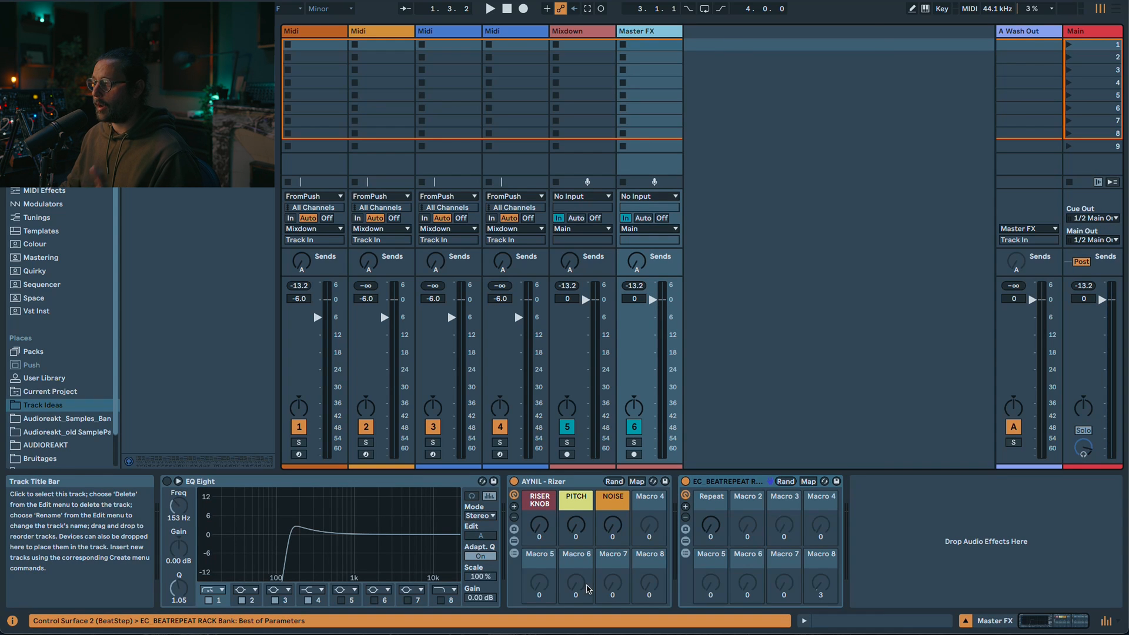
click(571, 228)
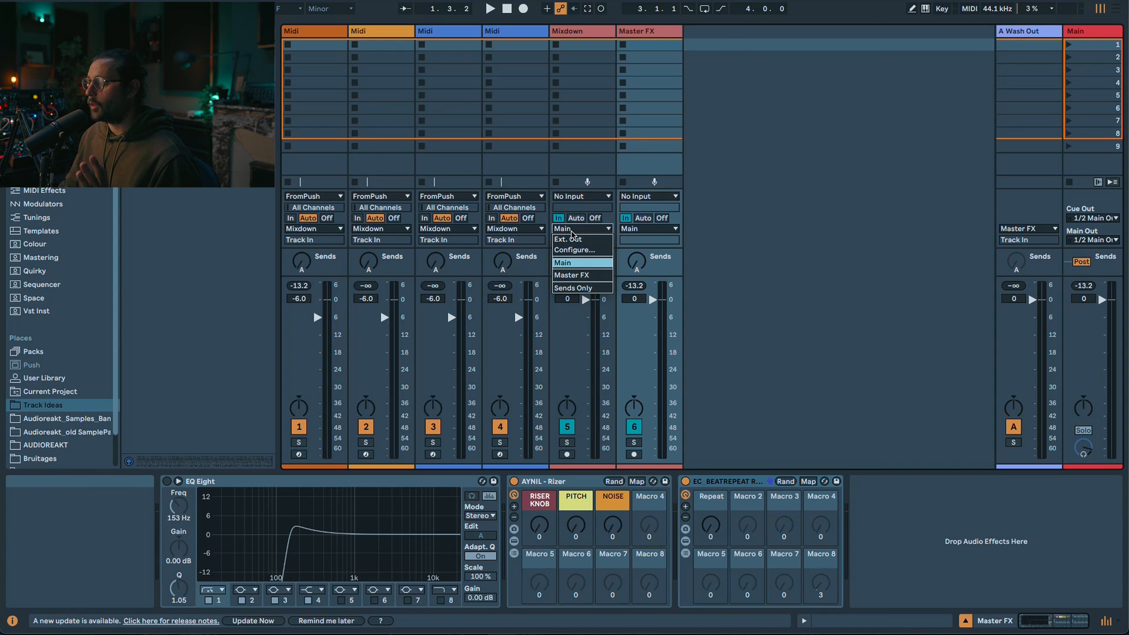
click(570, 276)
click(571, 35)
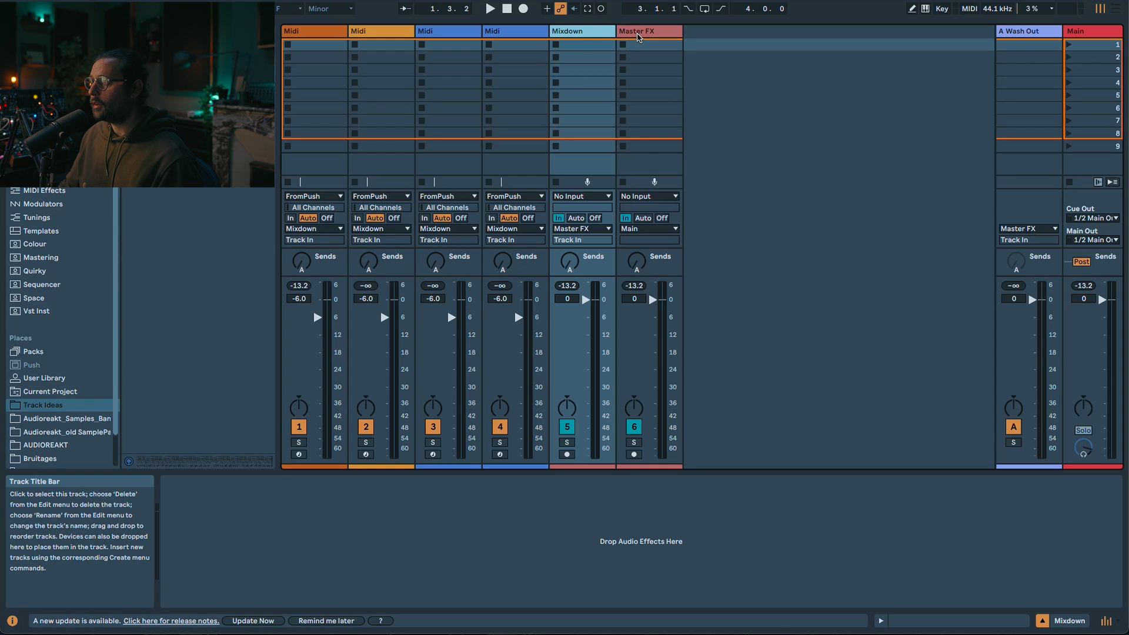
mouse_move(569, 266)
mouse_down()
mouse_move(569, 250)
mouse_move(569, 269)
mouse_up()
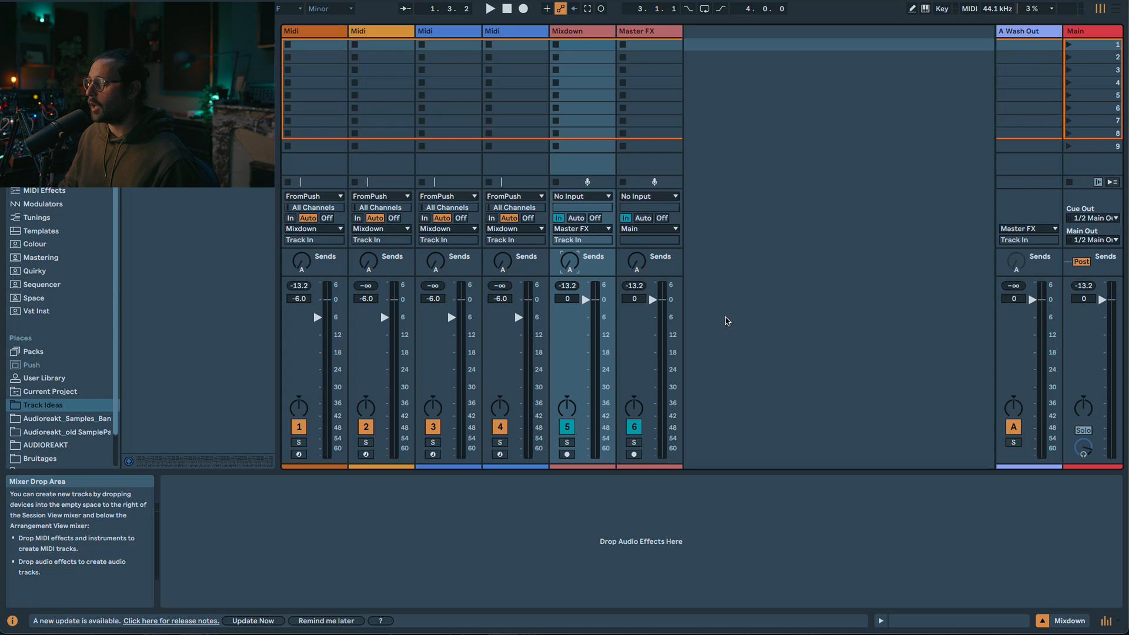
- Compare the device chains of the Master FX and Main tracks to see where each sits in the signal path
click(663, 34)
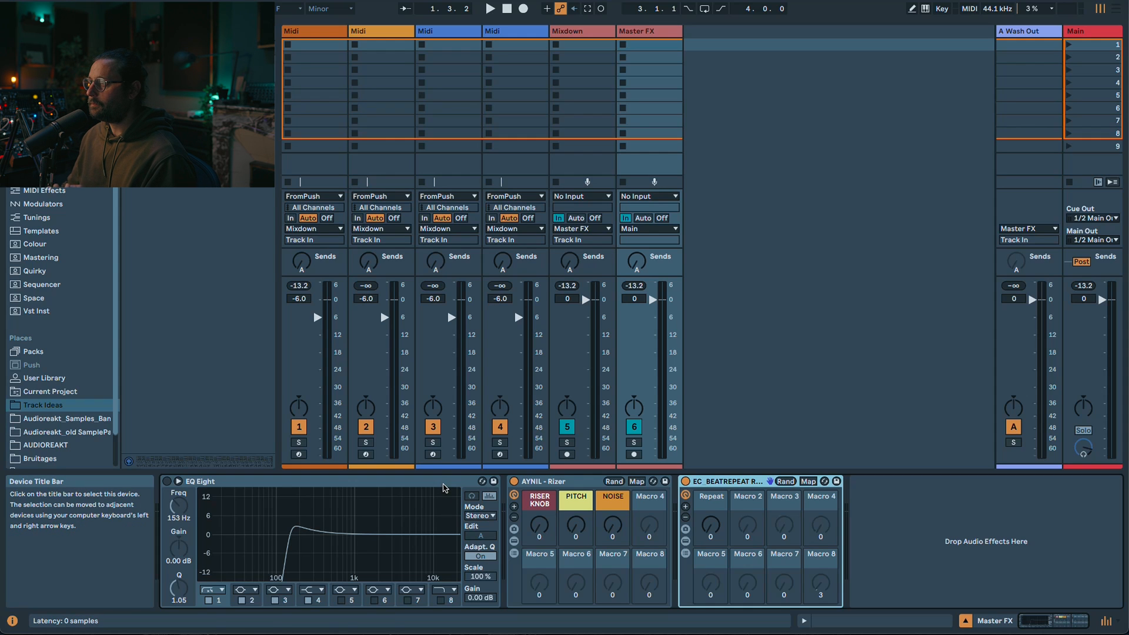
click(648, 34)
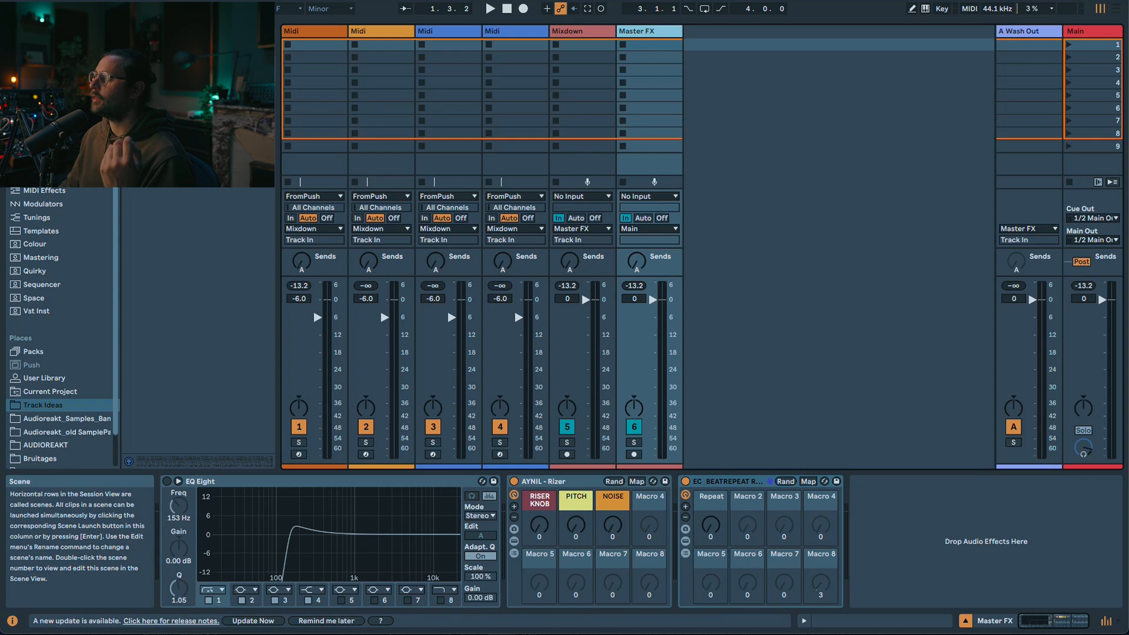
click(1115, 34)
click(661, 33)
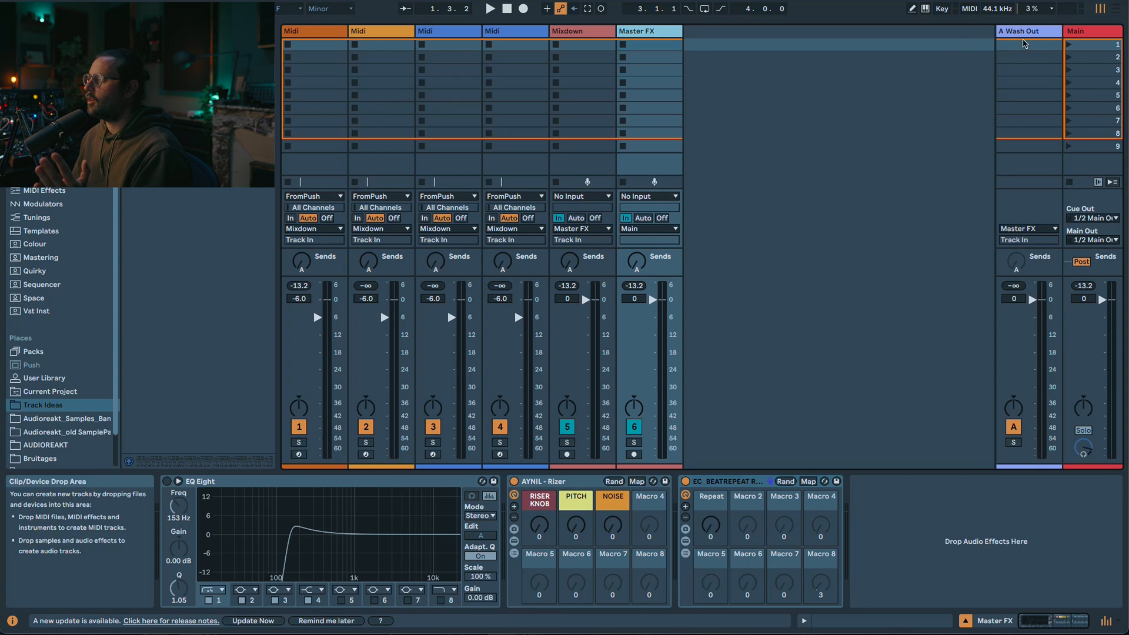
click(1087, 31)
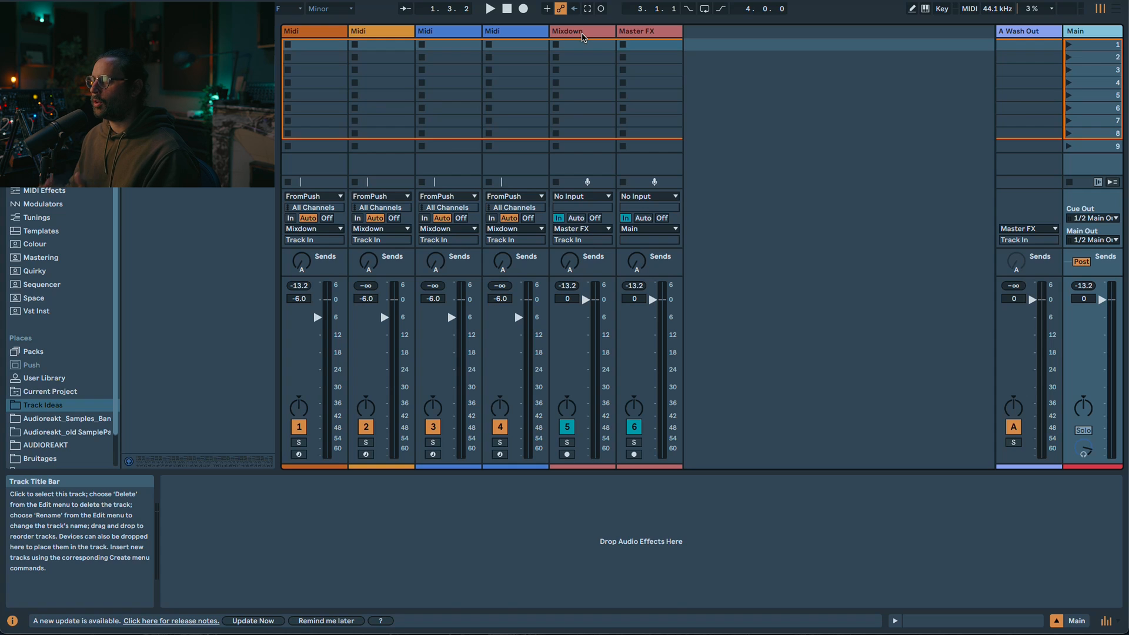
click(651, 33)
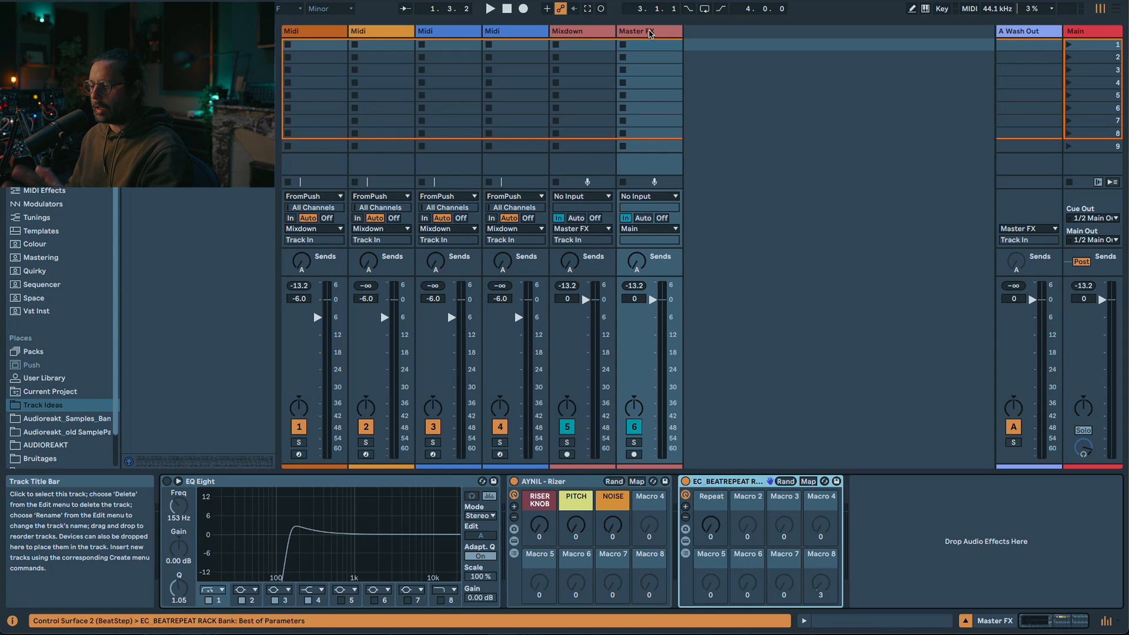
click(1099, 32)
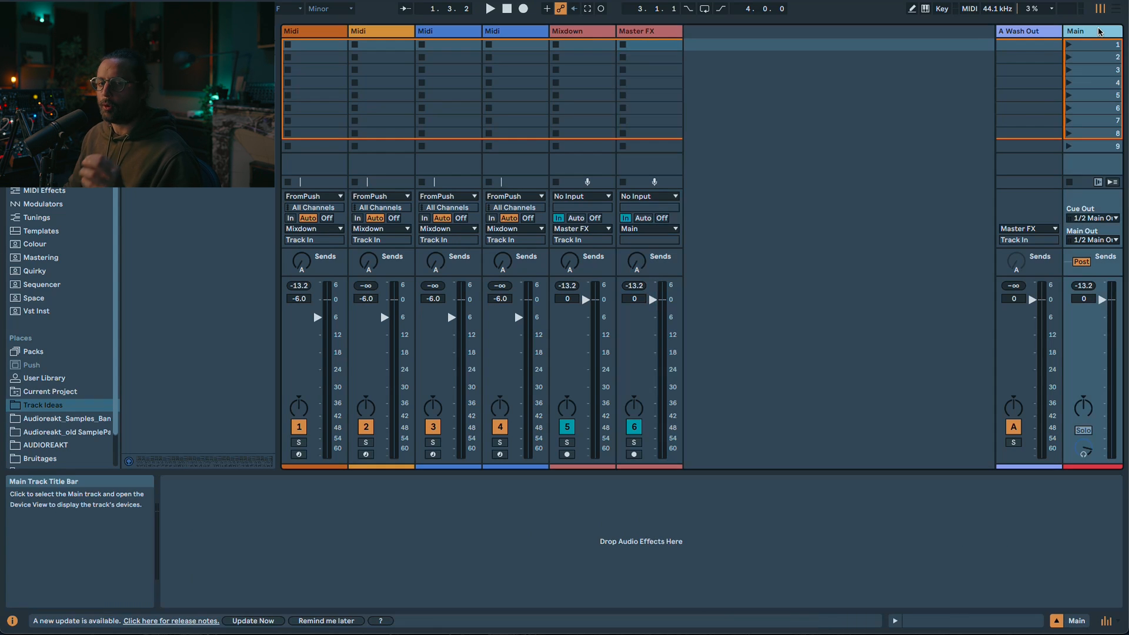
- Browse the audio effects list for a device for the Main track's empty device chain
click(540, 566)
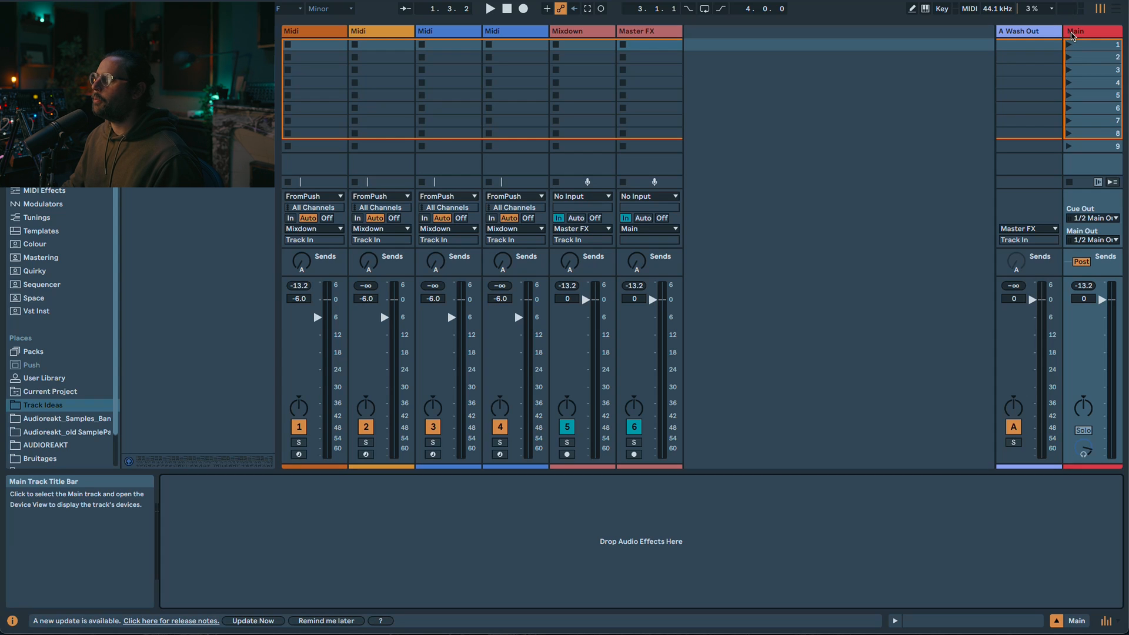
scroll(179, 317, down, 3)
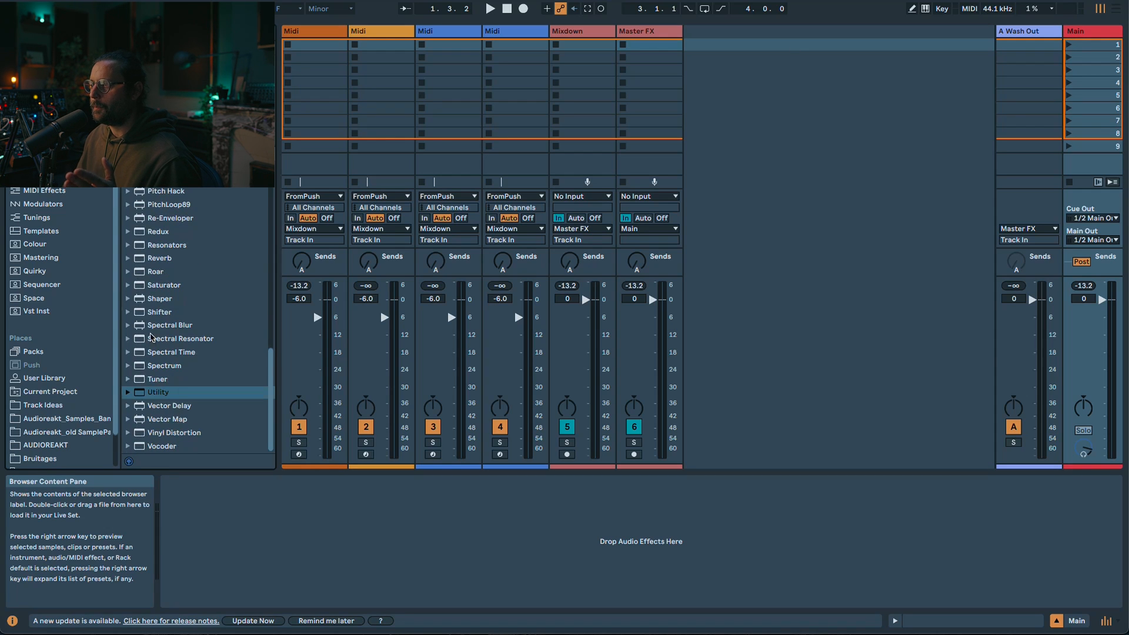